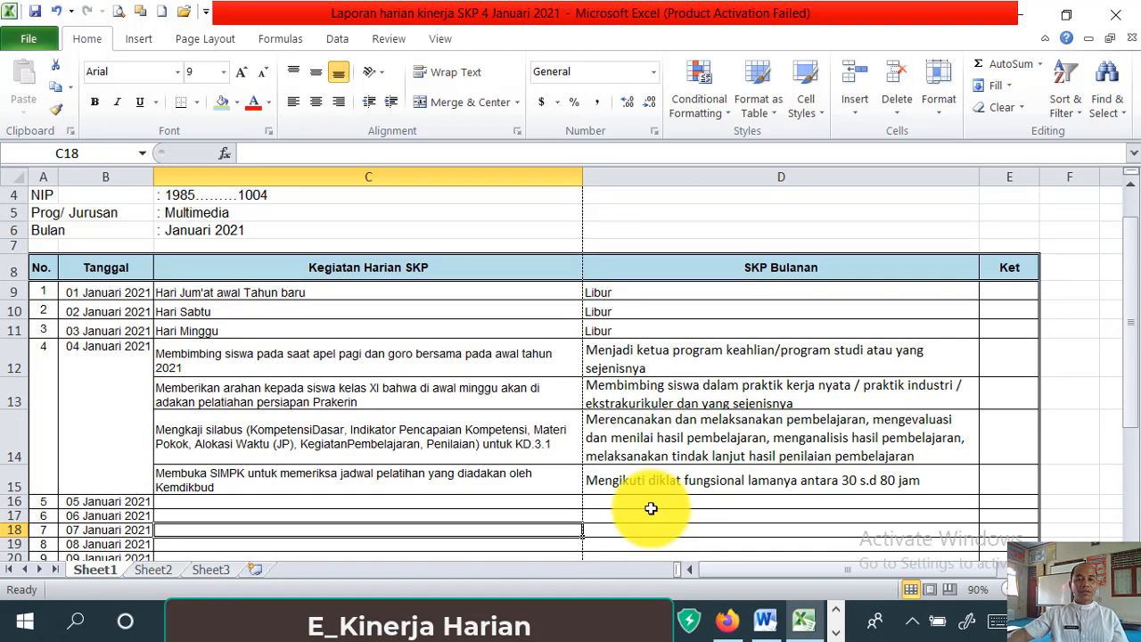
pyautogui.scroll(1, 669, 505)
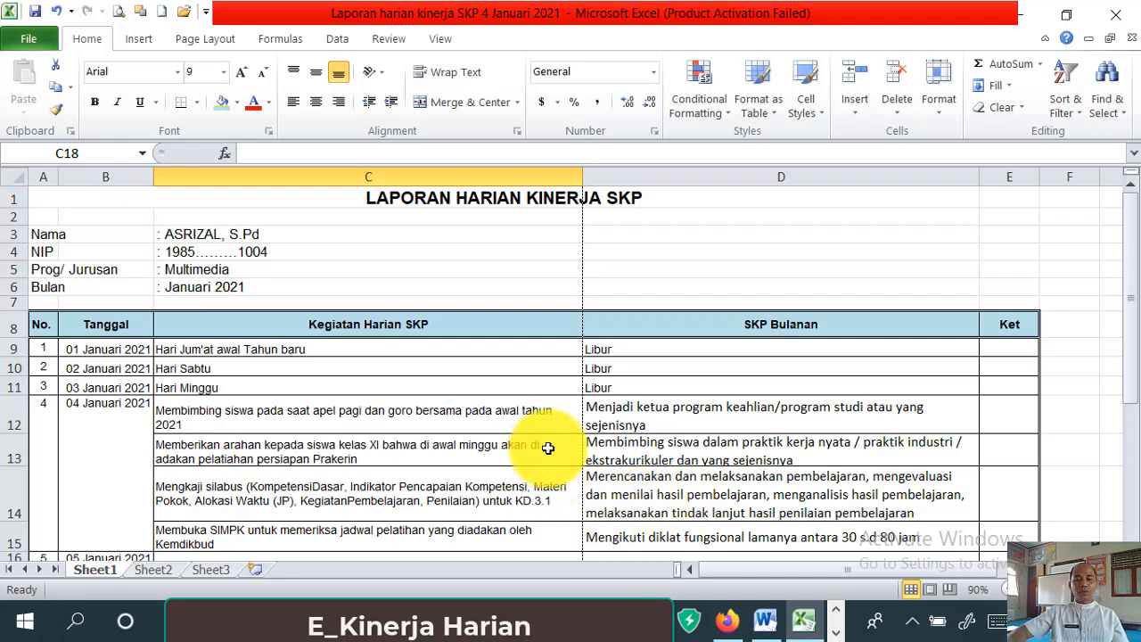
pyautogui.scroll(-1, 547, 447)
pyautogui.scroll(-1, 438, 469)
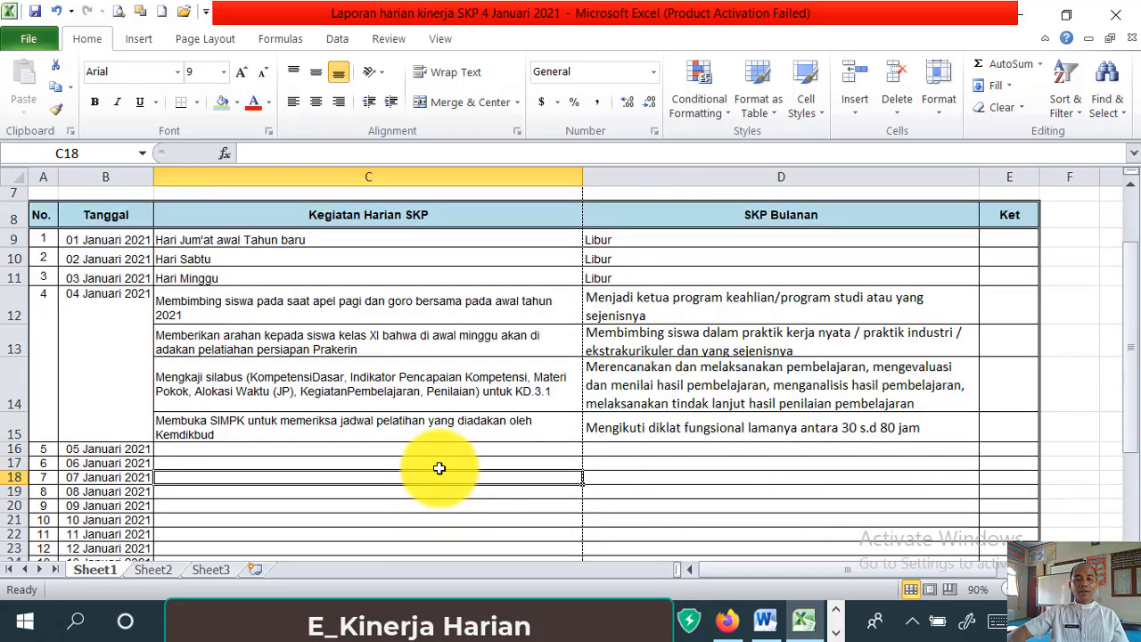
pyautogui.scroll(-1, 438, 468)
pyautogui.scroll(-2, 438, 467)
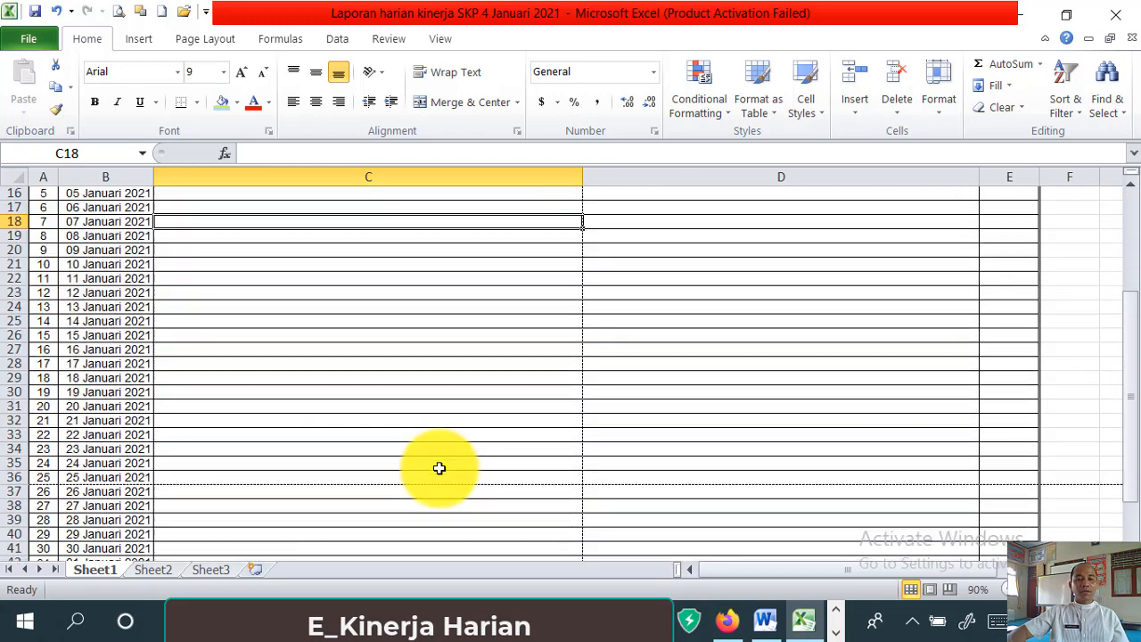
pyautogui.scroll(-2, 438, 468)
pyautogui.scroll(6, 438, 468)
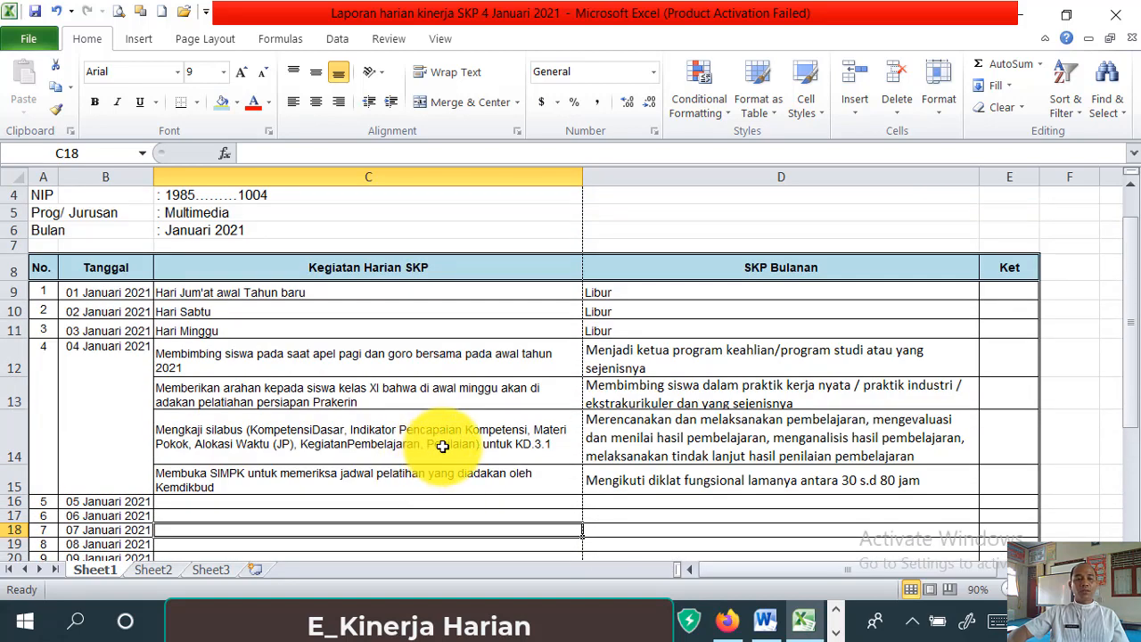
pyautogui.scroll(-6, 442, 445)
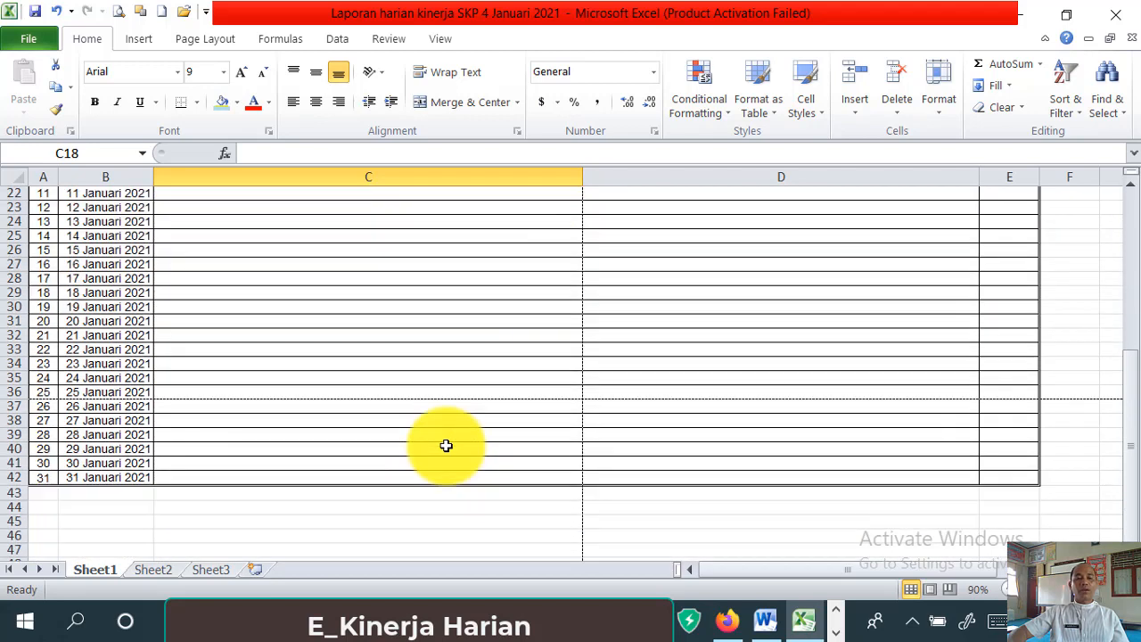
pyautogui.scroll(6, 446, 445)
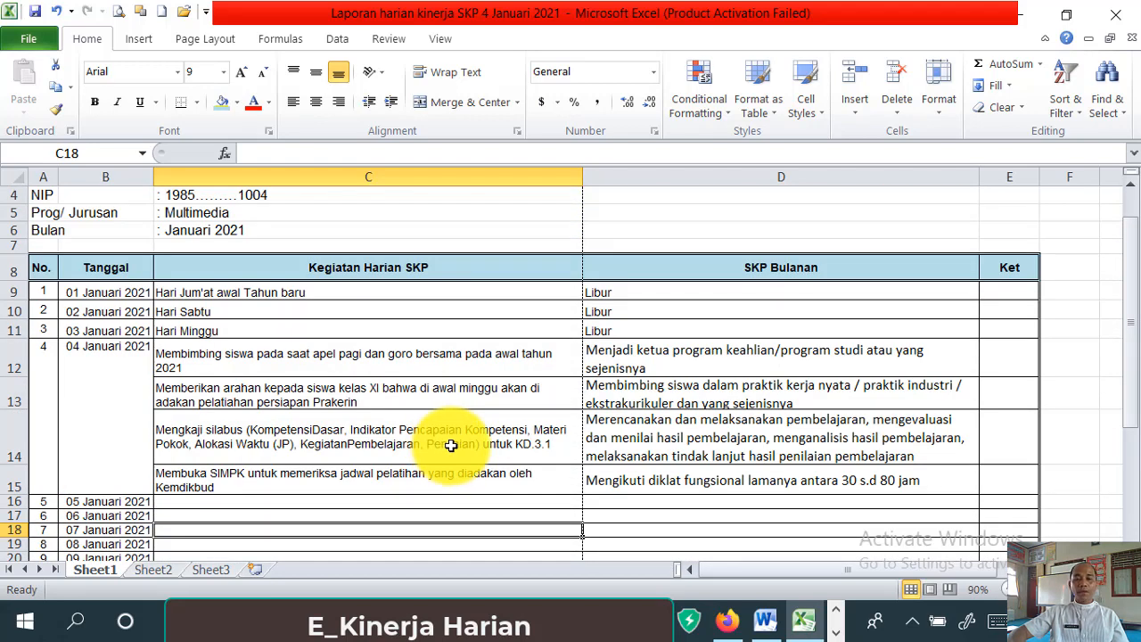
pyautogui.scroll(1, 451, 445)
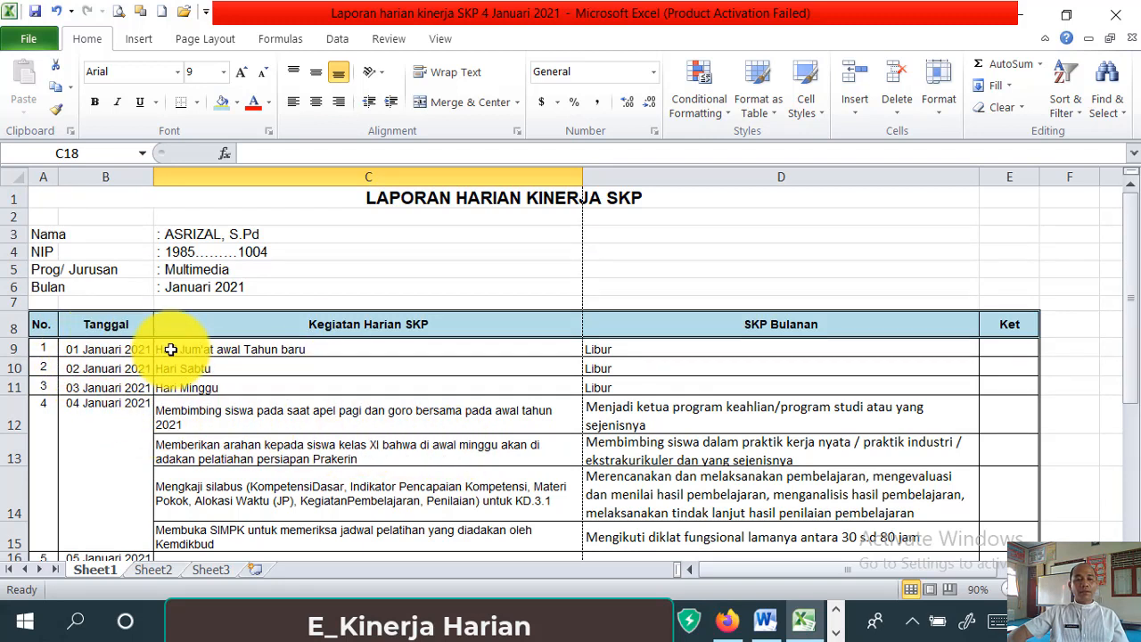
pyautogui.click(330, 351)
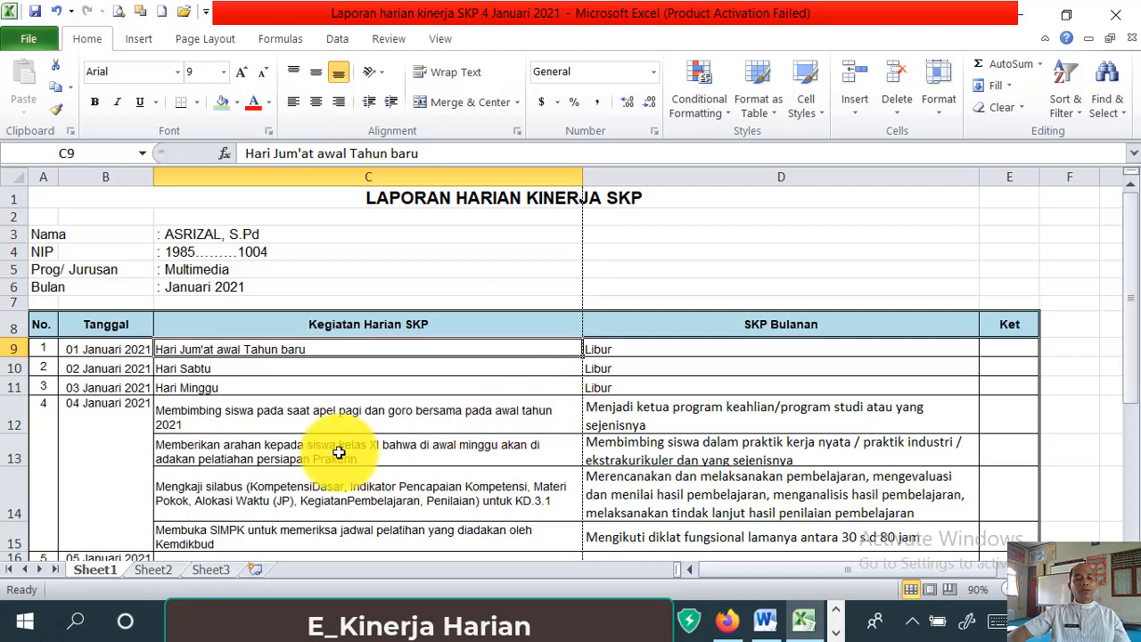
pyautogui.click(177, 371)
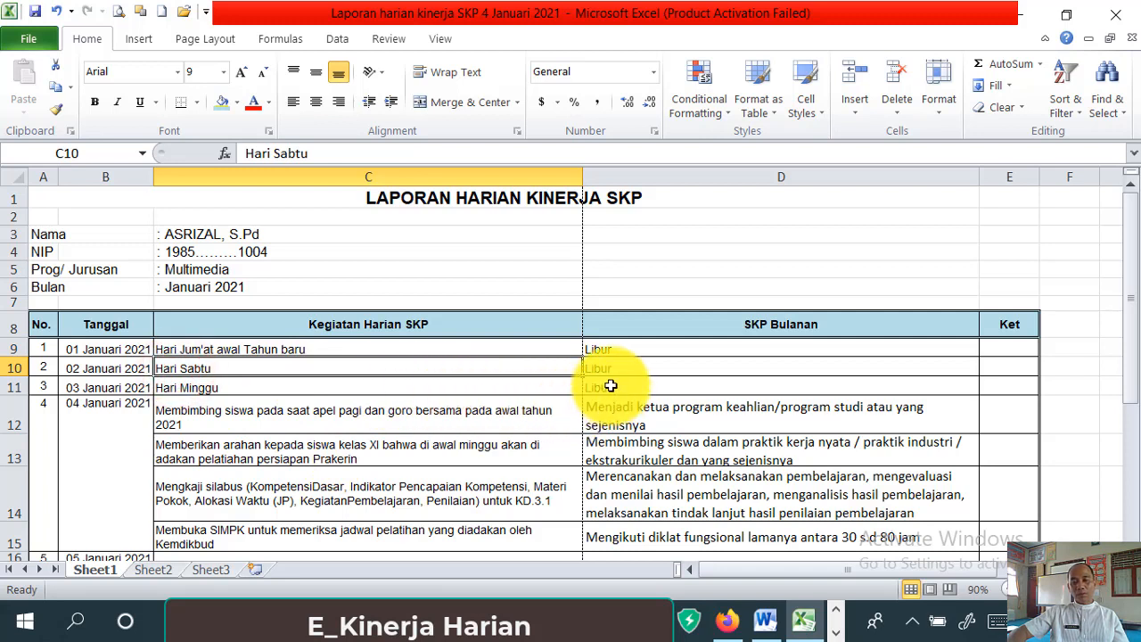
pyautogui.click(209, 391)
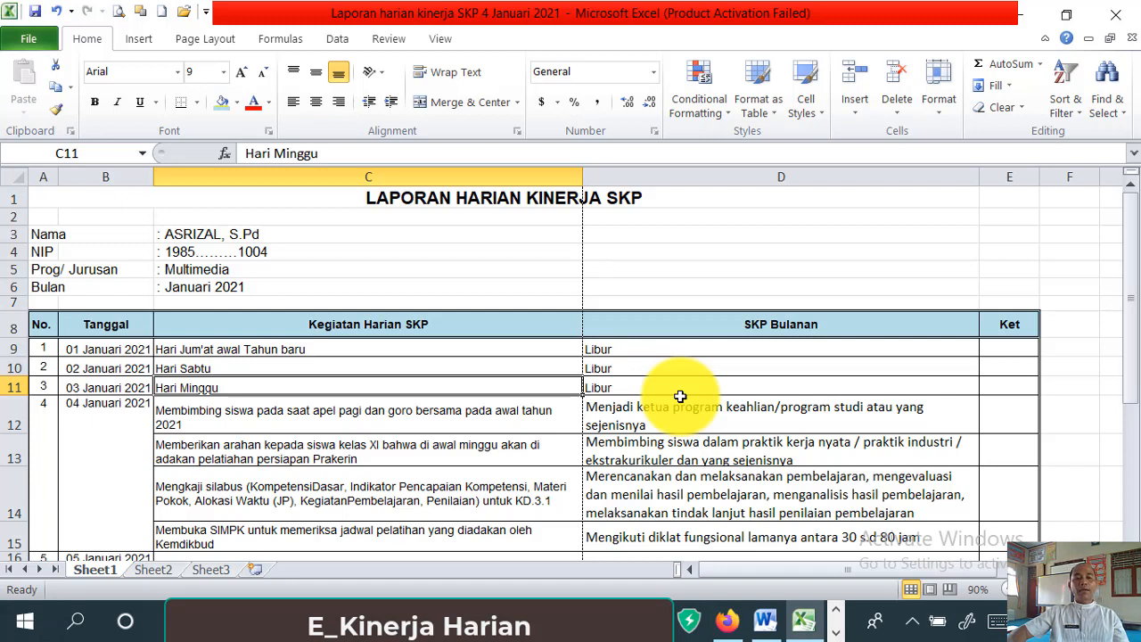
pyautogui.click(110, 426)
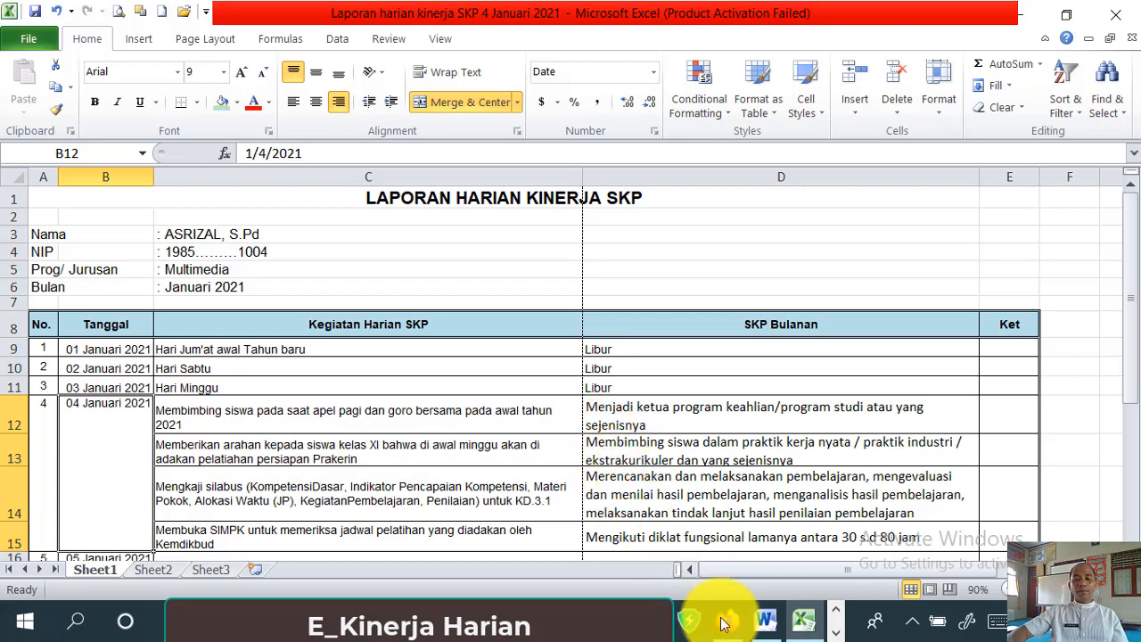
pyautogui.moveTo(733, 638)
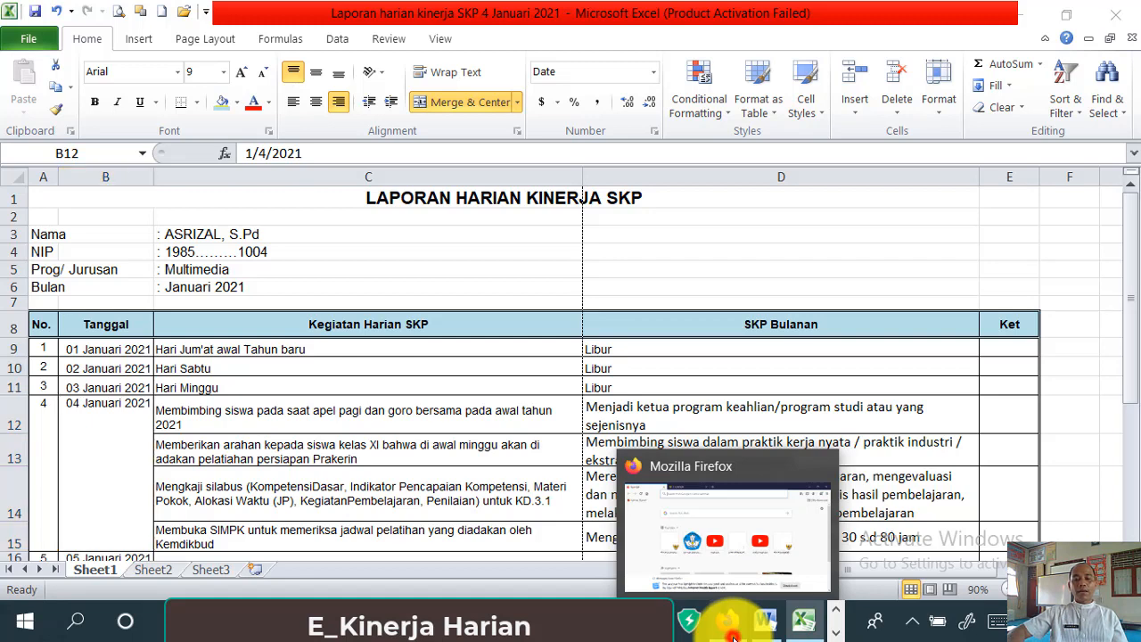
pyautogui.click(732, 638)
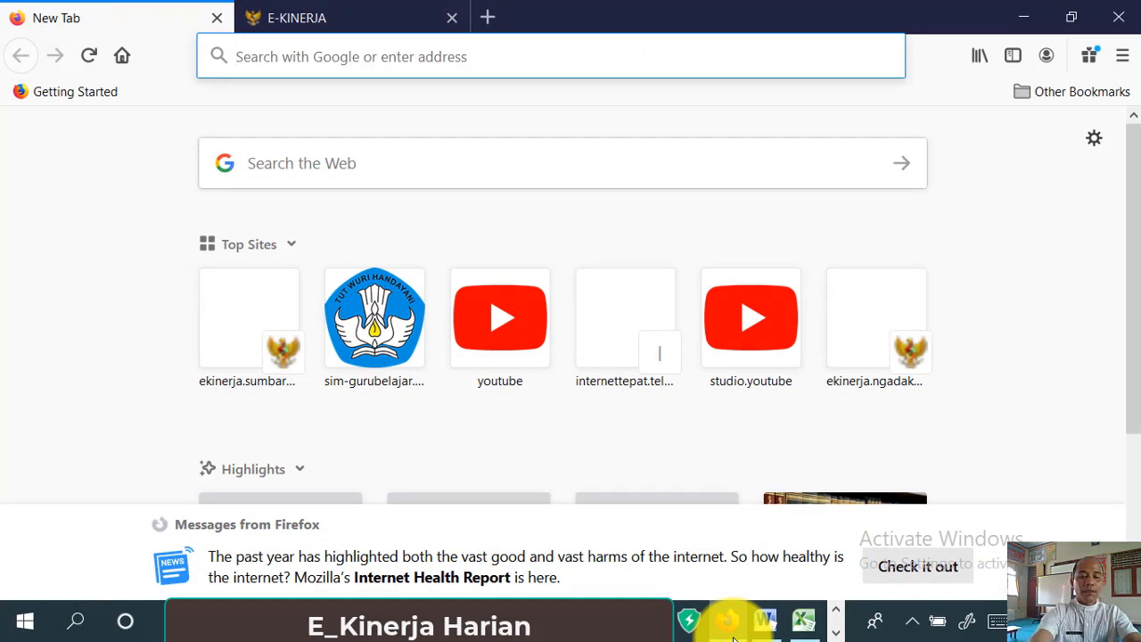
pyautogui.write('h')
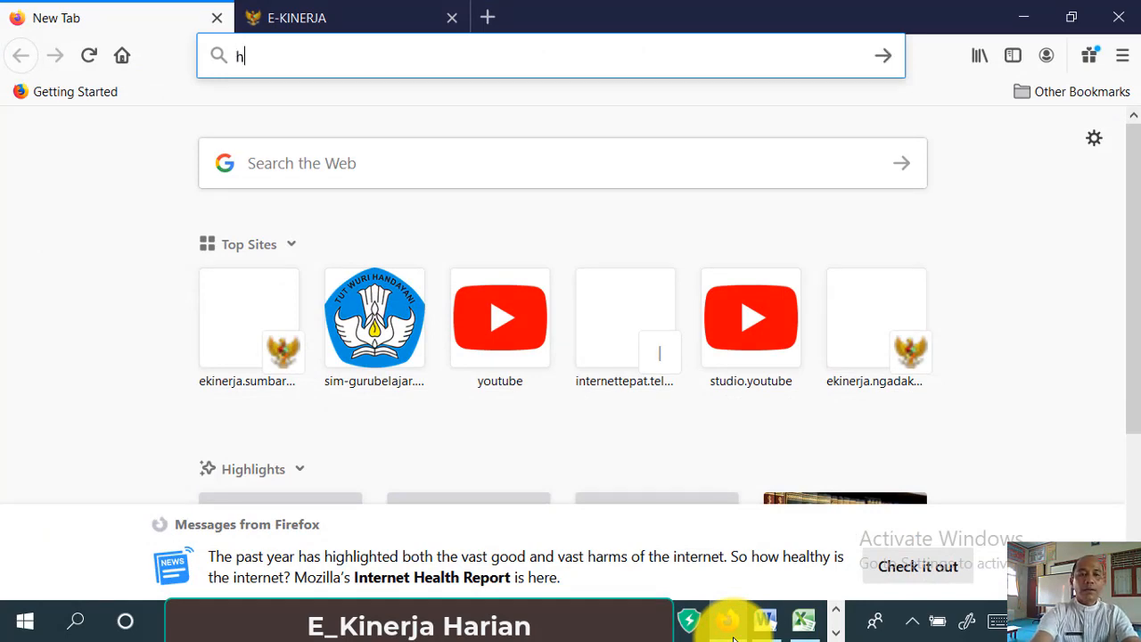
pyautogui.write('ttp')
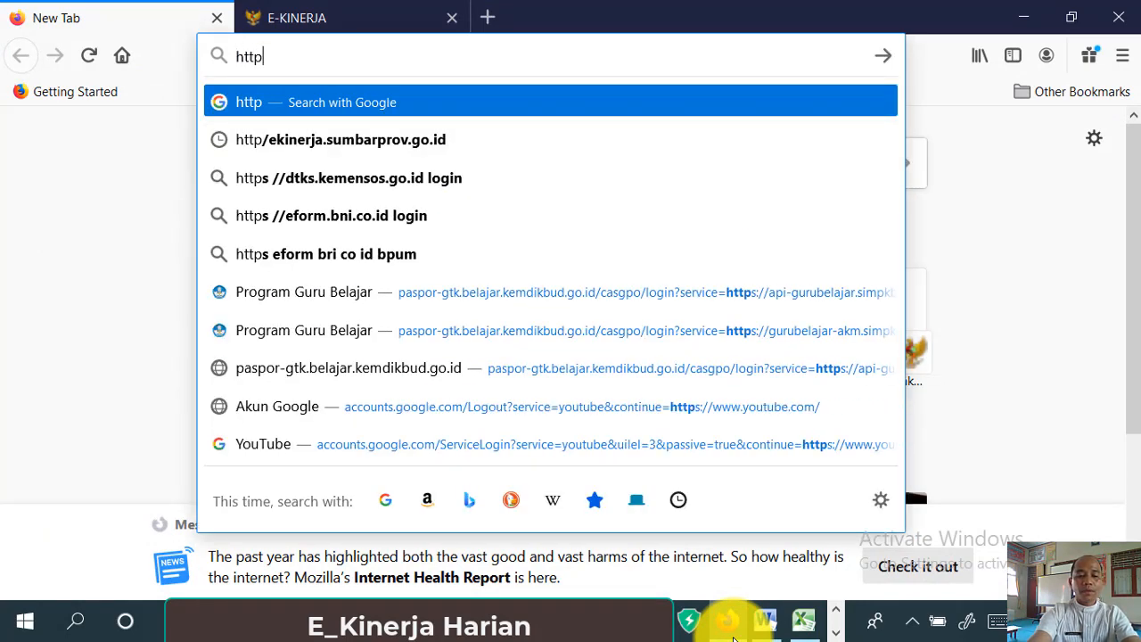
pyautogui.write('://')
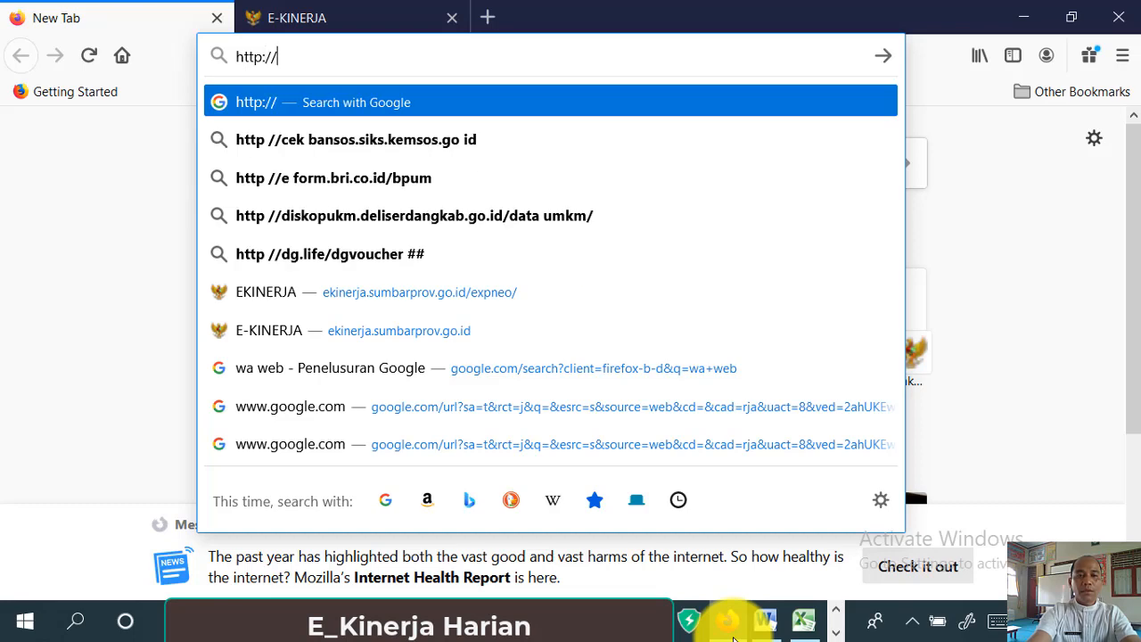
pyautogui.write('eki')
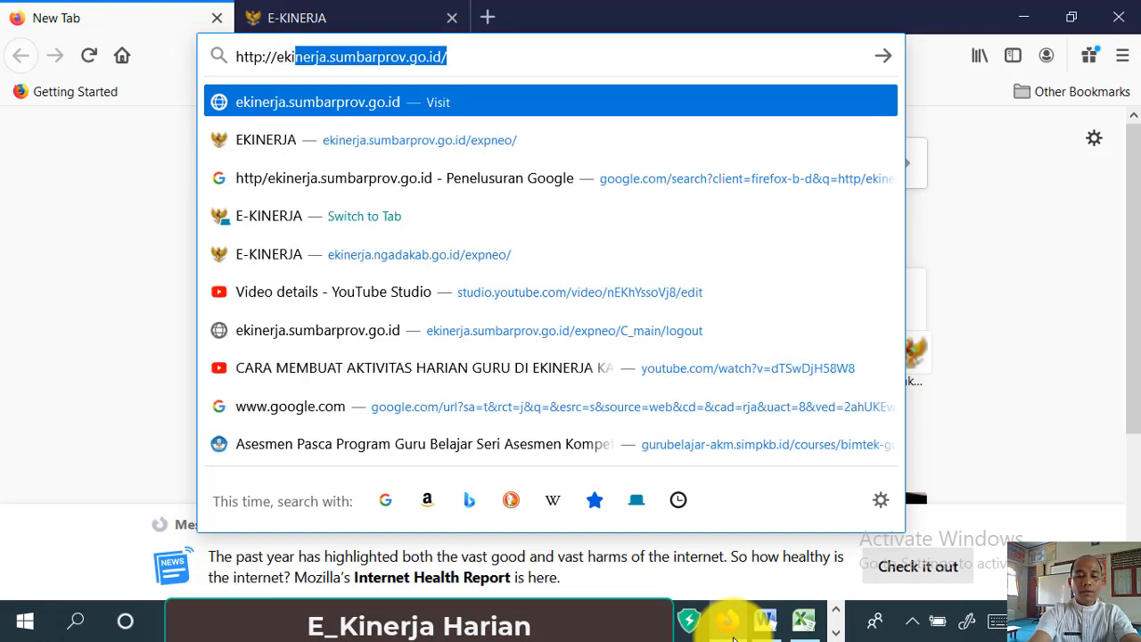
pyautogui.write('nerja')
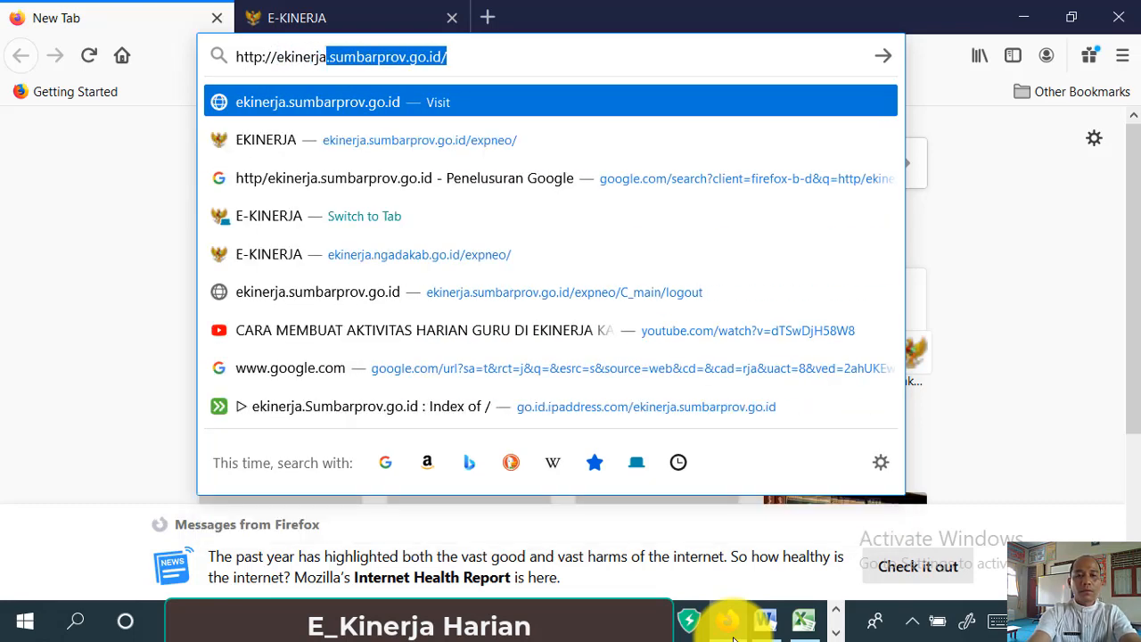
pyautogui.write('.s')
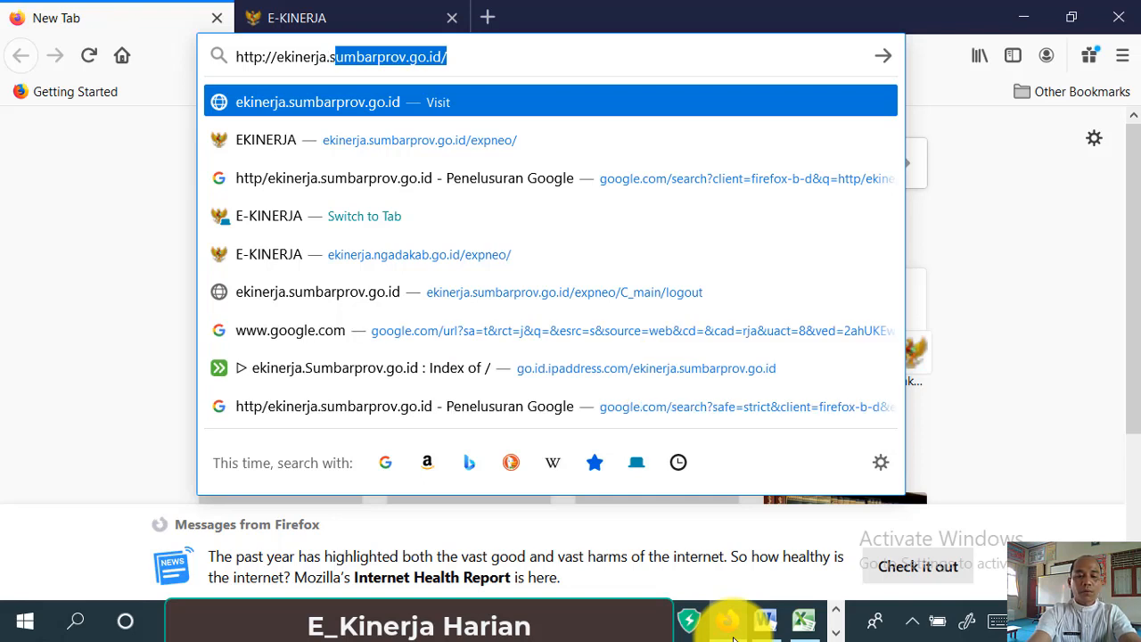
pyautogui.write('umba')
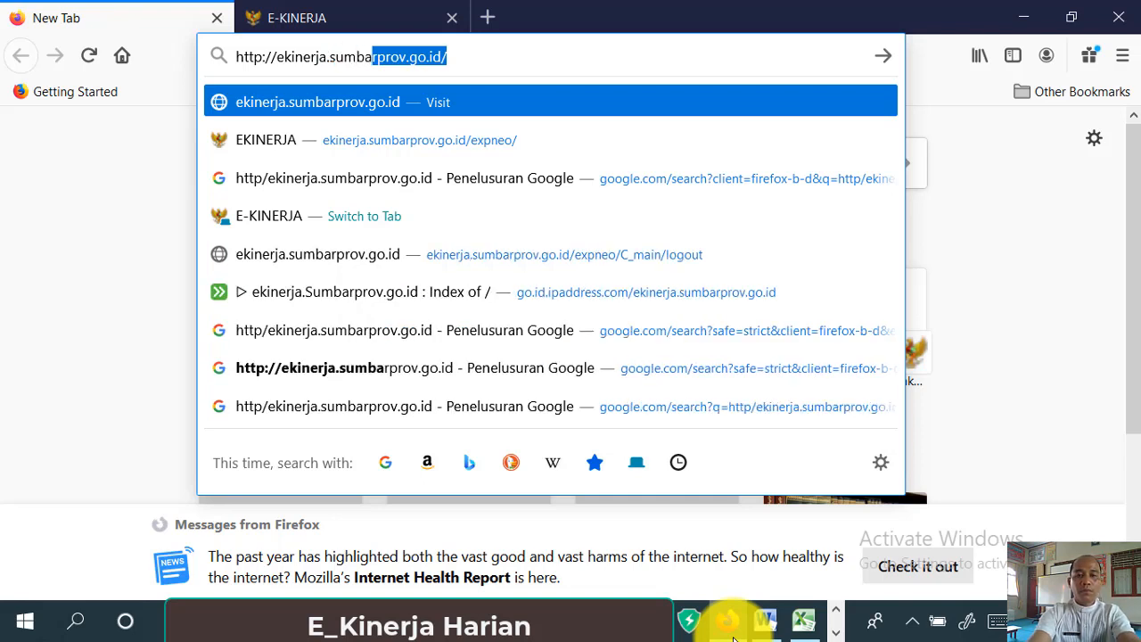
pyautogui.write('r')
pyautogui.write('p')
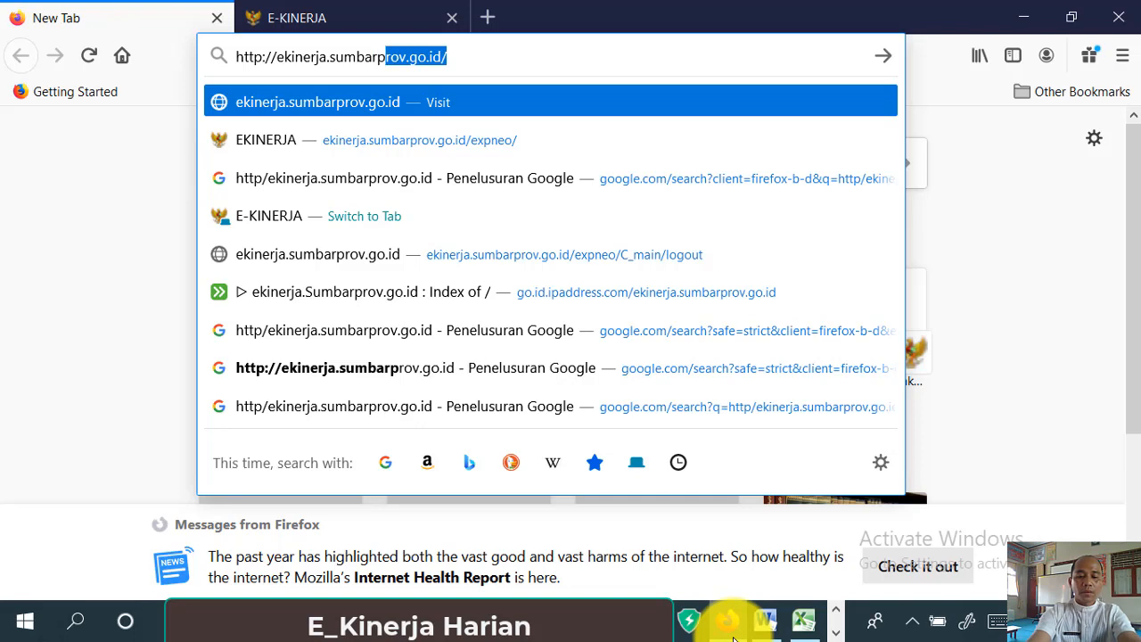
pyautogui.write('rov.g')
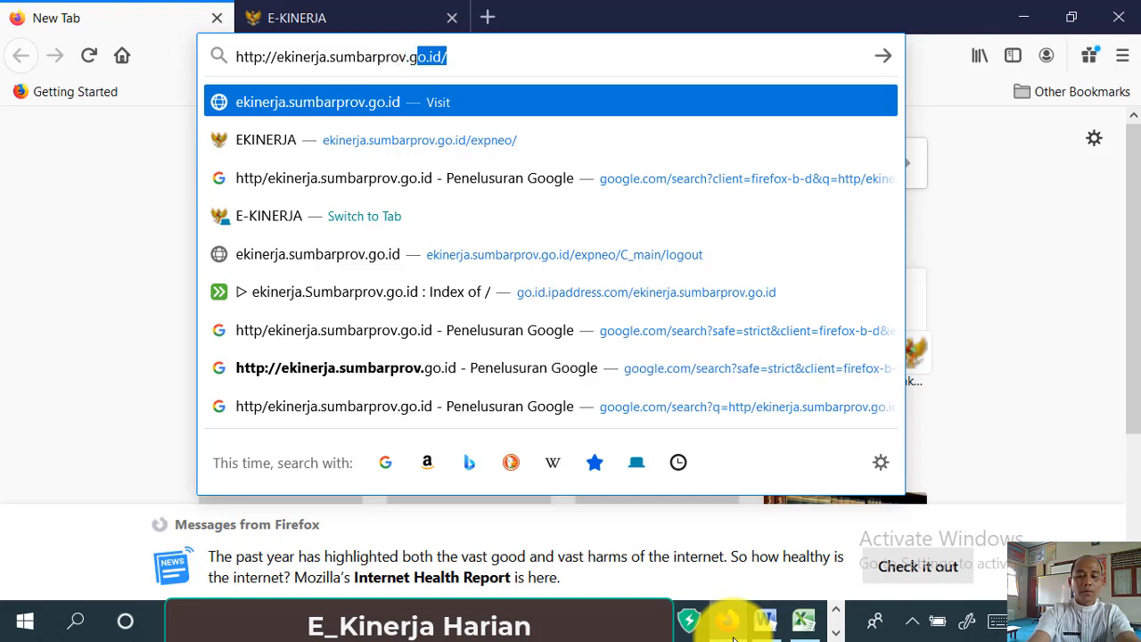
pyautogui.write('o.id')
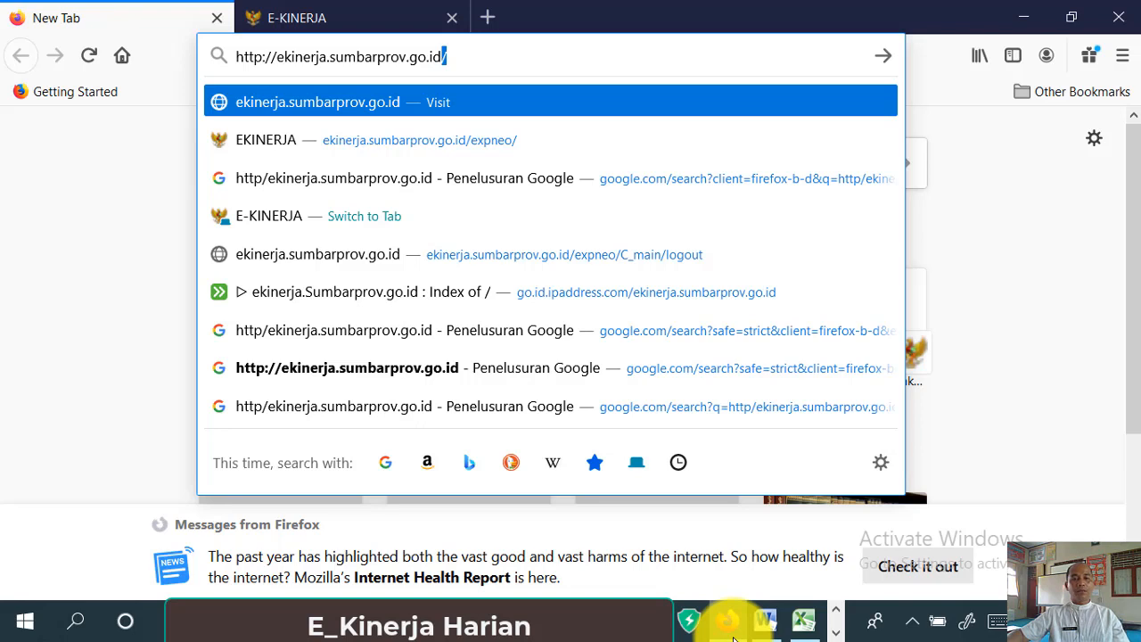
pyautogui.click(458, 61)
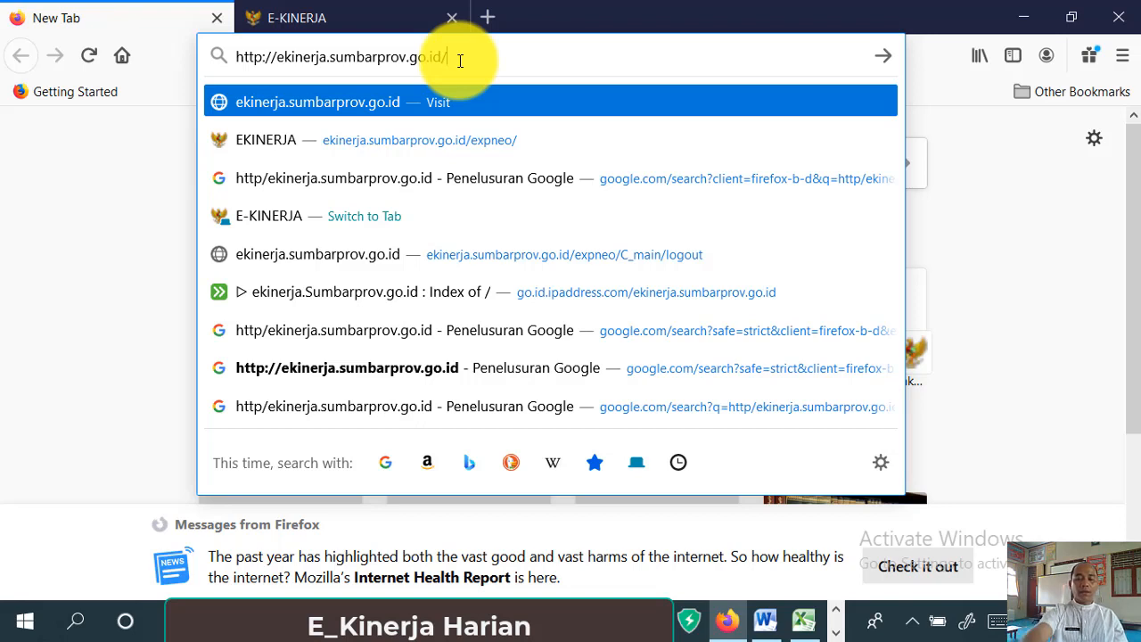
pyautogui.press('Return')
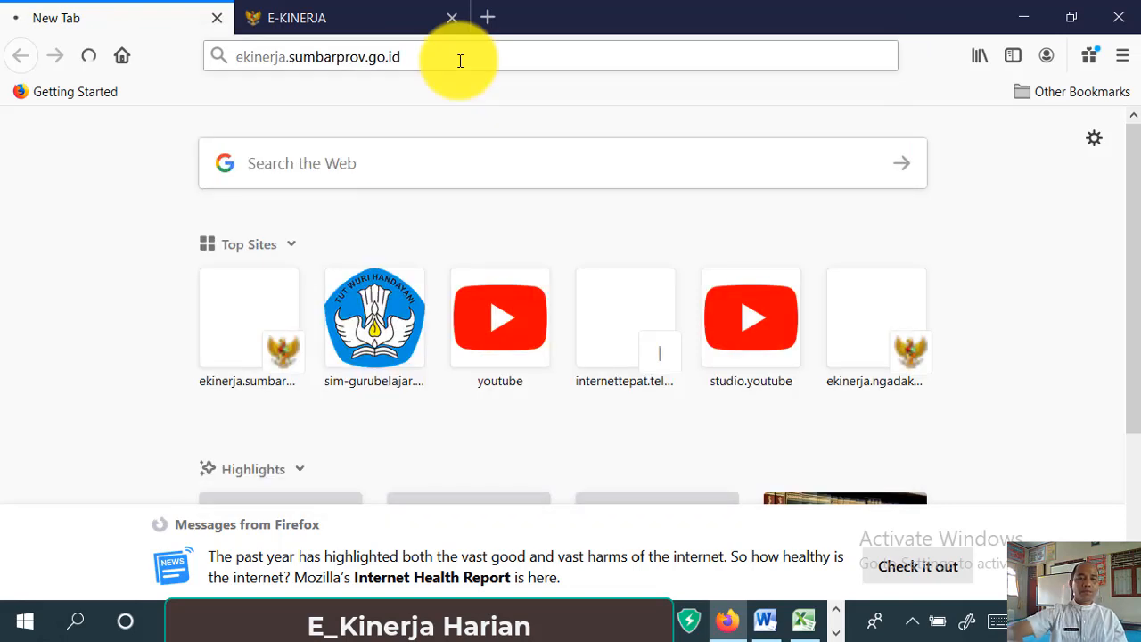
# - On the E-Kinerja login page, choose the saved employee username and enter the account password
pyautogui.click(298, 23)
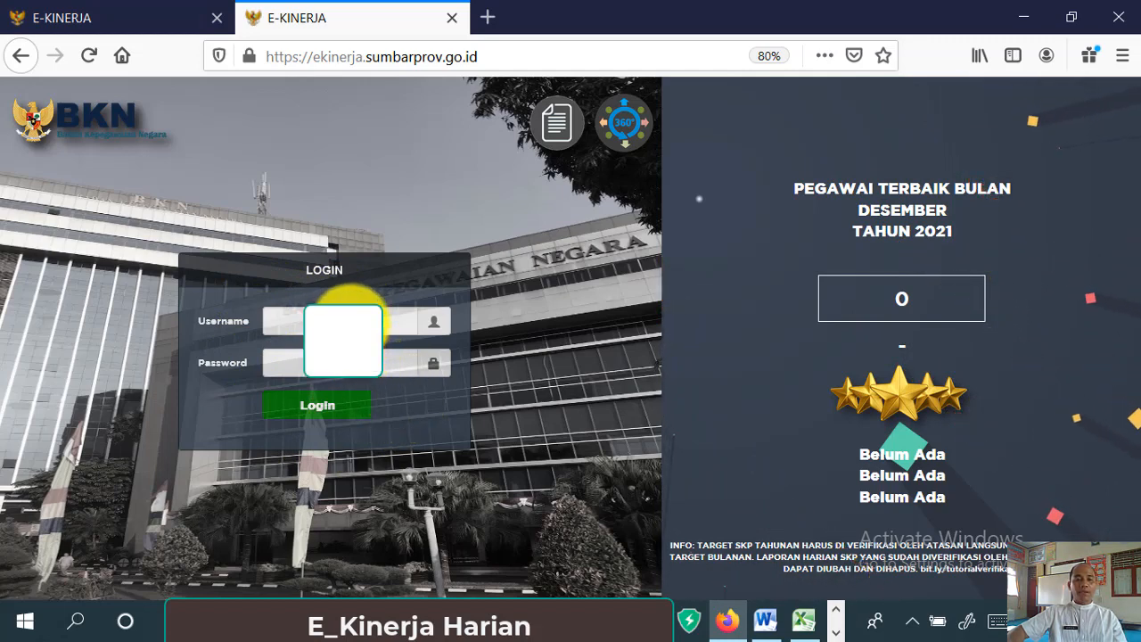
pyautogui.click(351, 321)
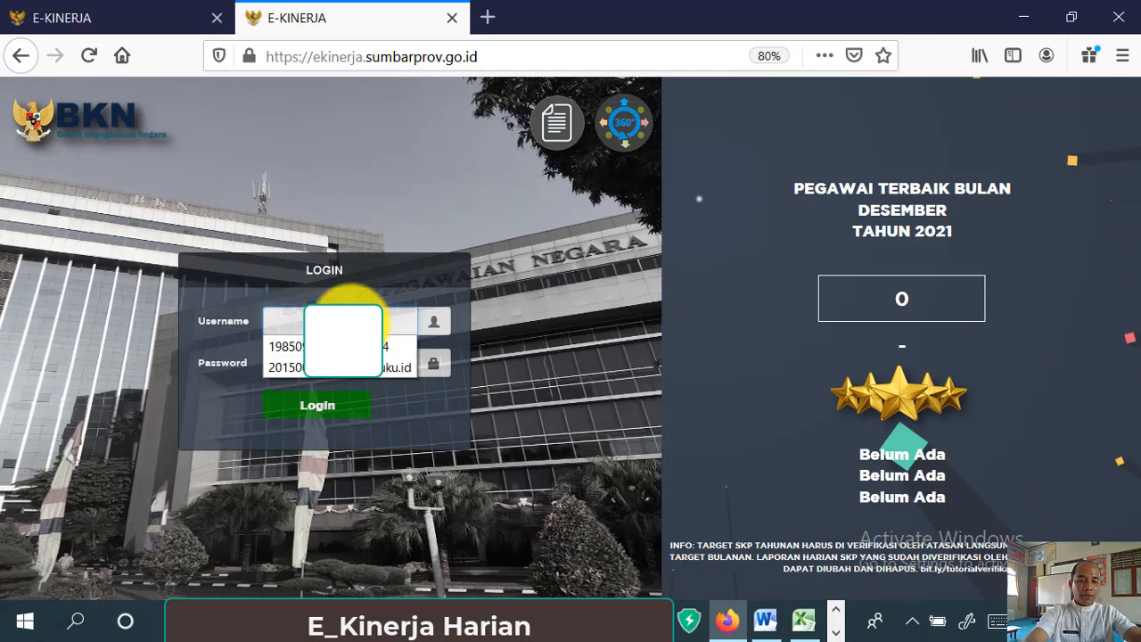
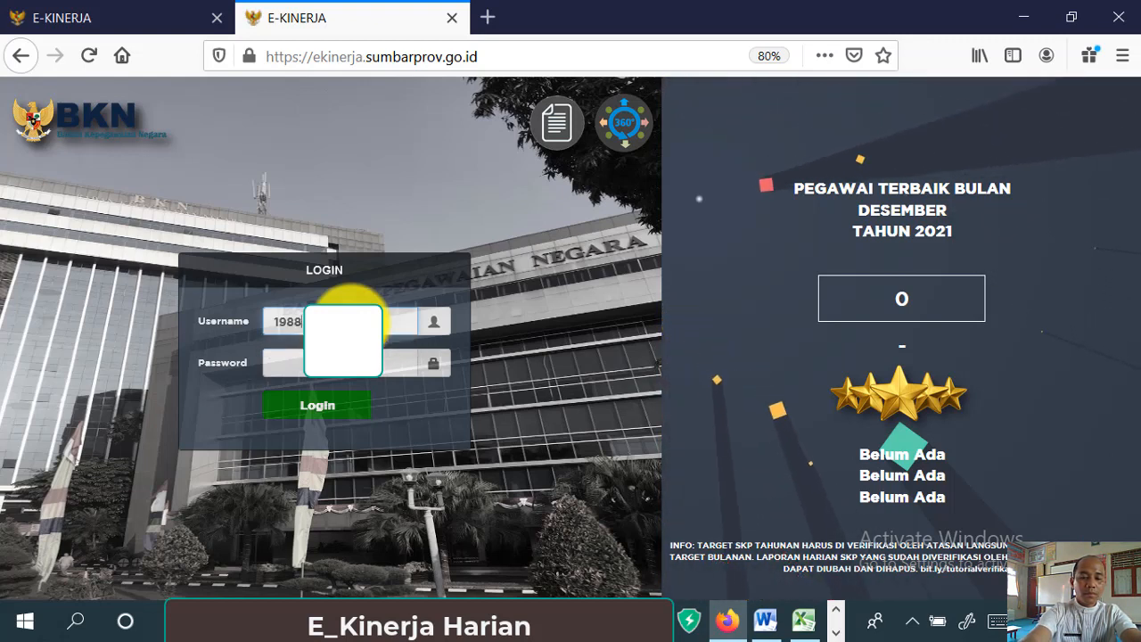
pyautogui.press('BackSpace')
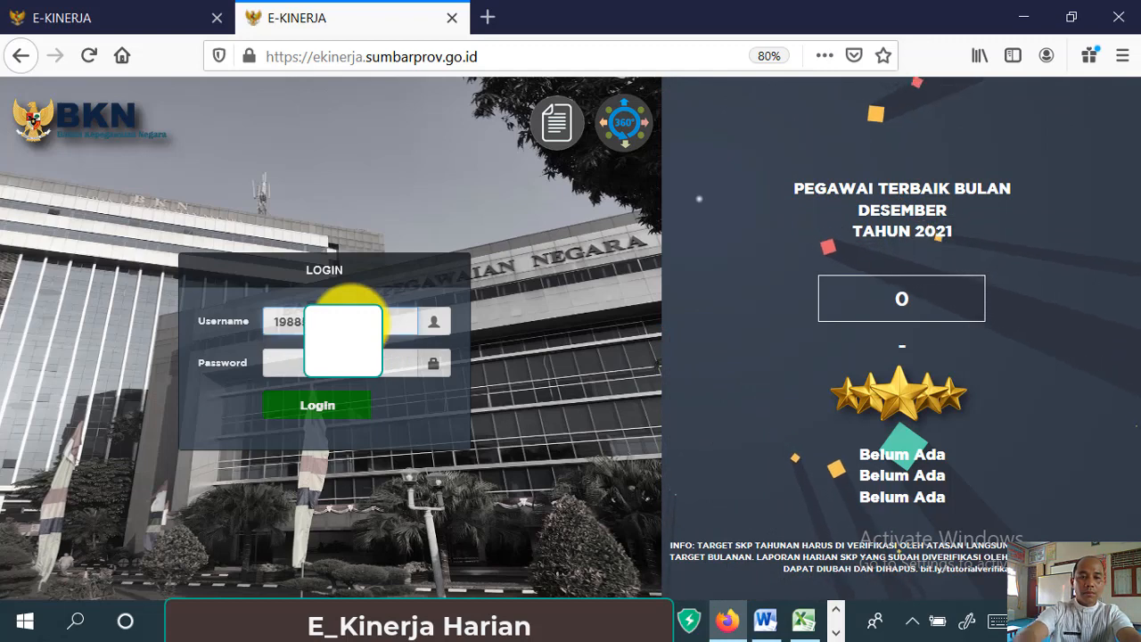
pyautogui.press('BackSpace')
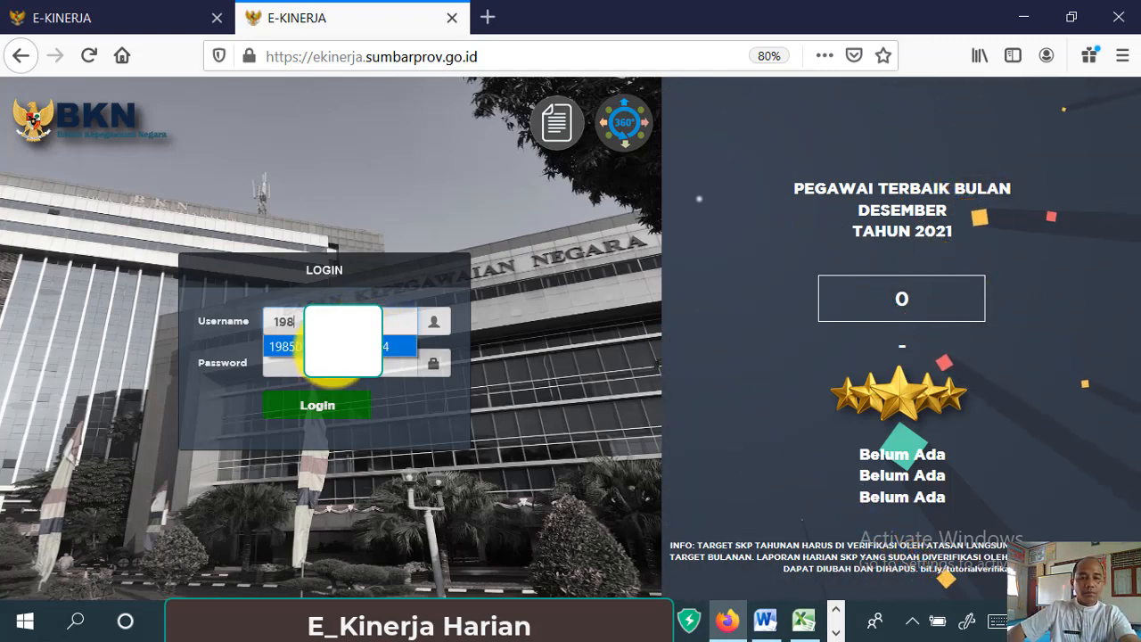
pyautogui.click(316, 348)
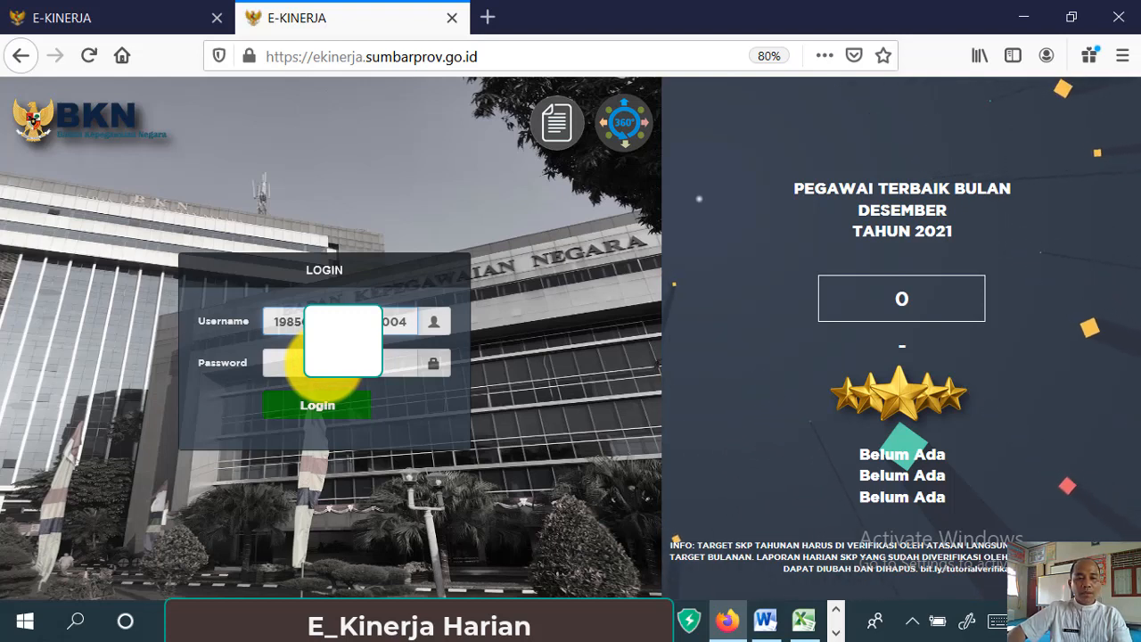
pyautogui.click(323, 364)
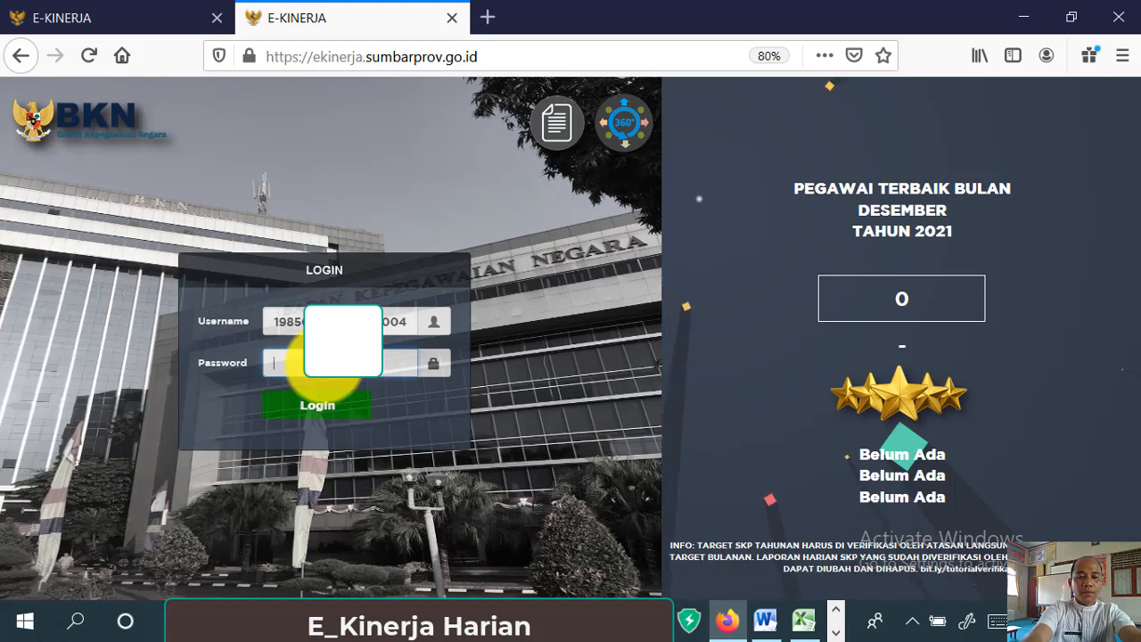
pyautogui.write('••••')
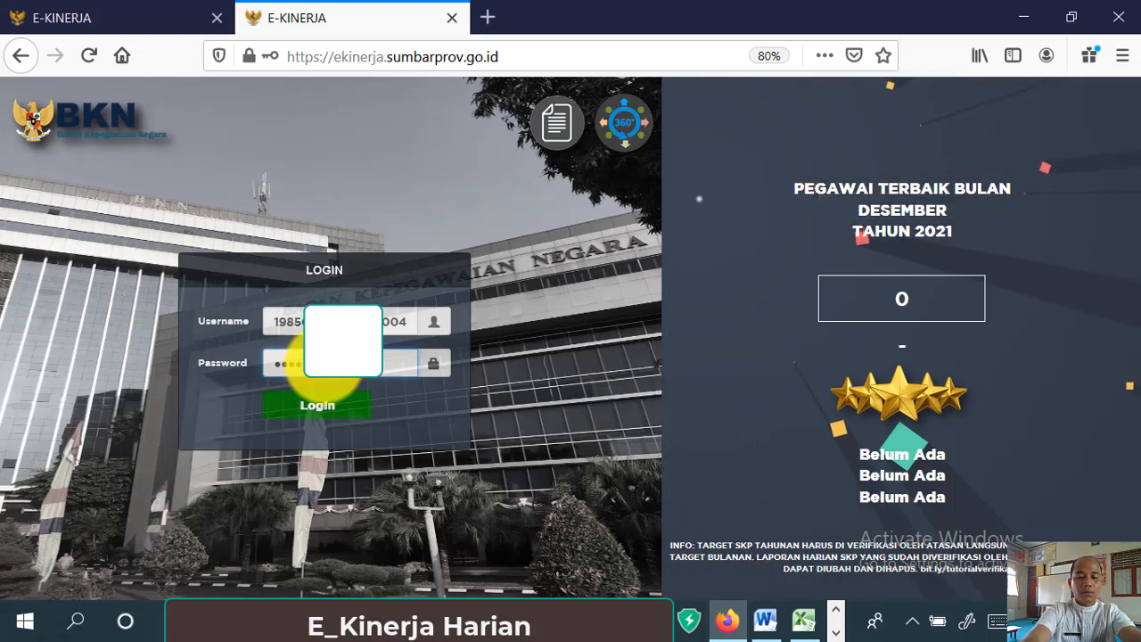
pyautogui.write('••')
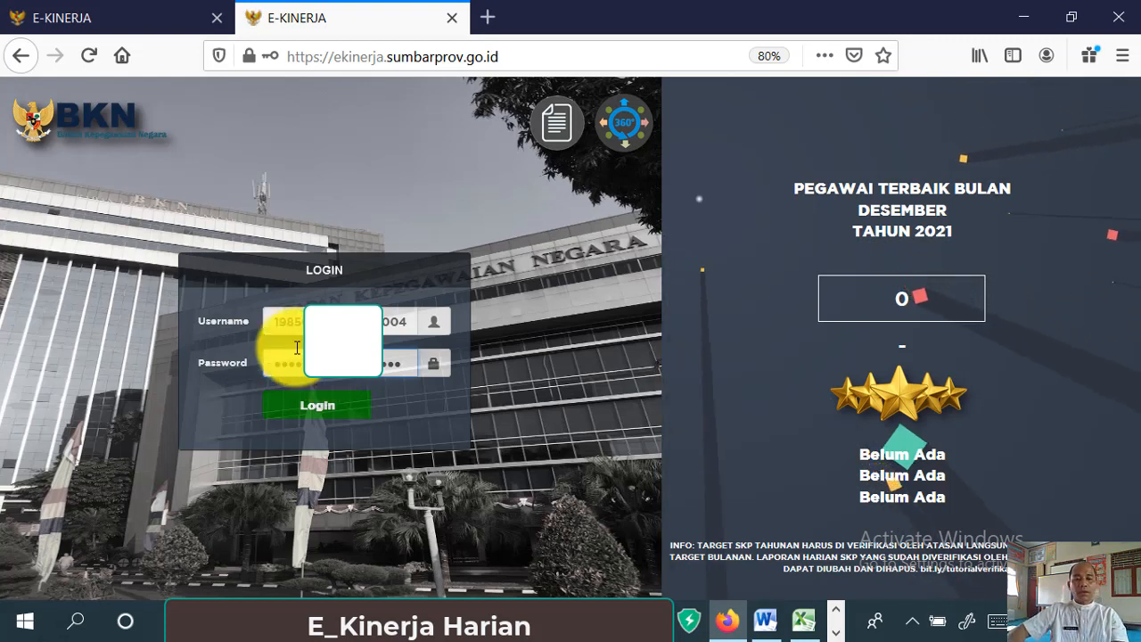
# - Log in without saving the password and show the DES (Daily Evaluation System) panel
pyautogui.click(355, 415)
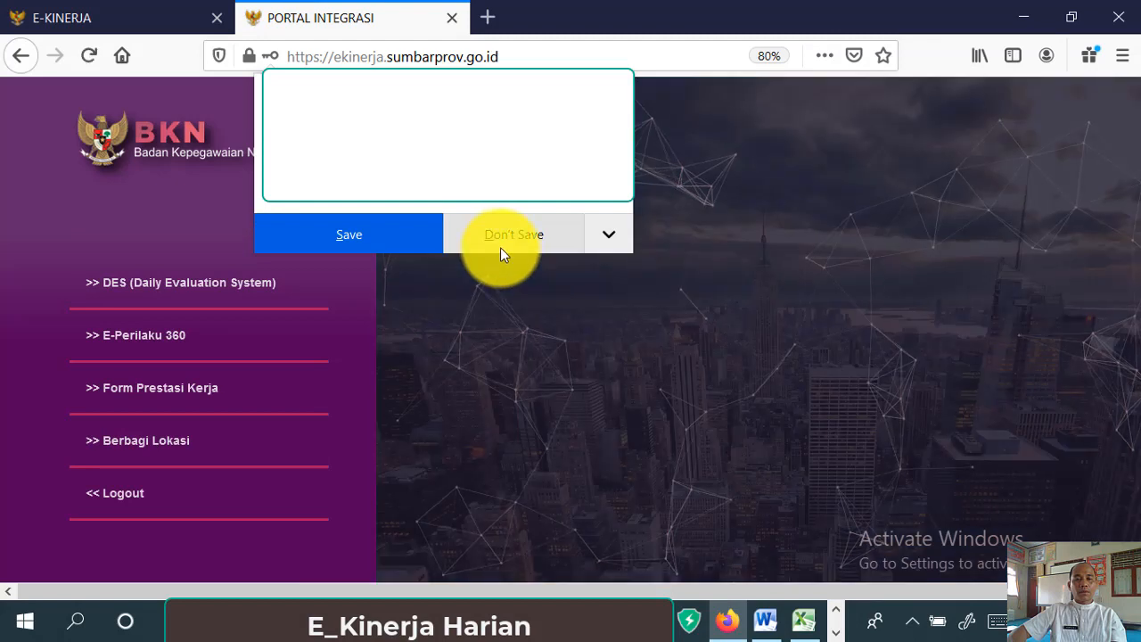
pyautogui.click(560, 238)
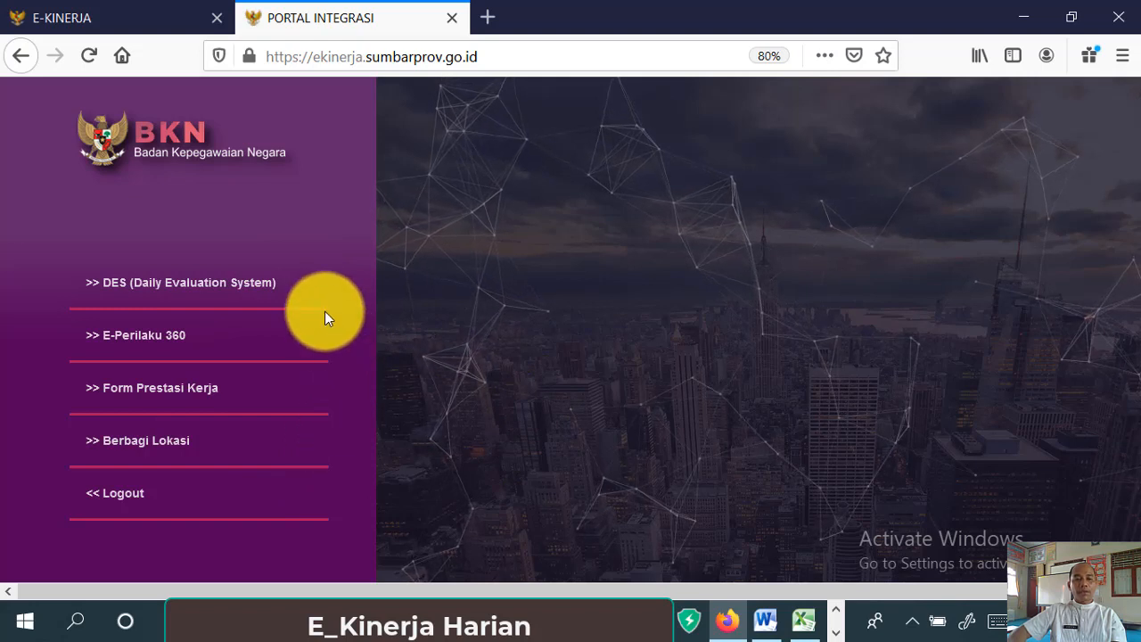
pyautogui.click(272, 292)
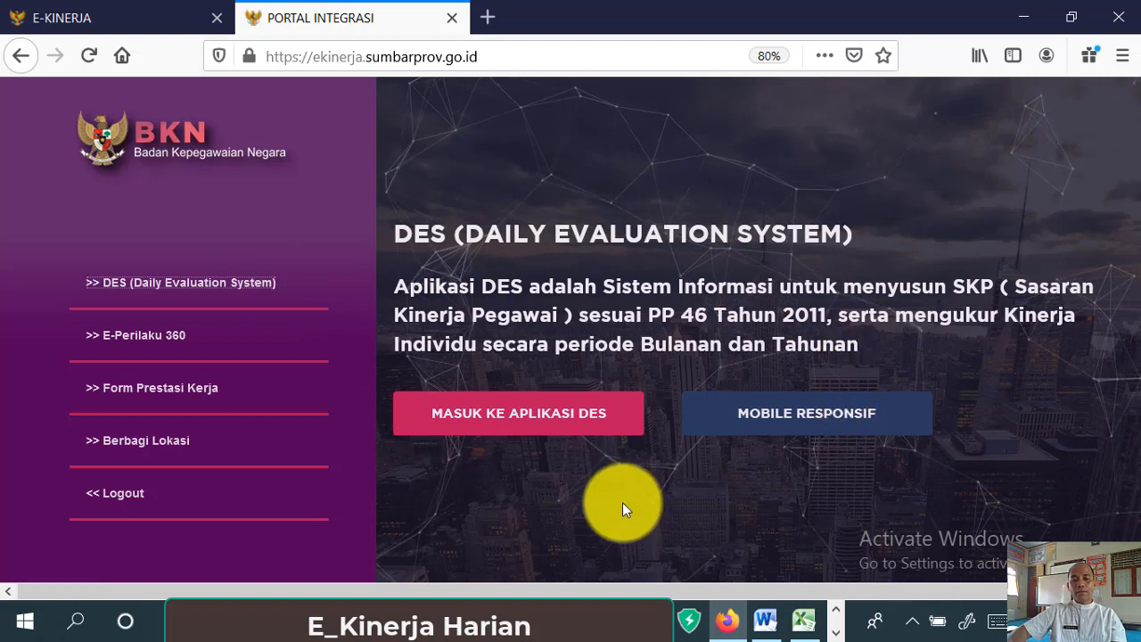
# - Enter the DES application and go to Lap. Harian Kinerja SKP for JANUARI 2021
pyautogui.click(626, 429)
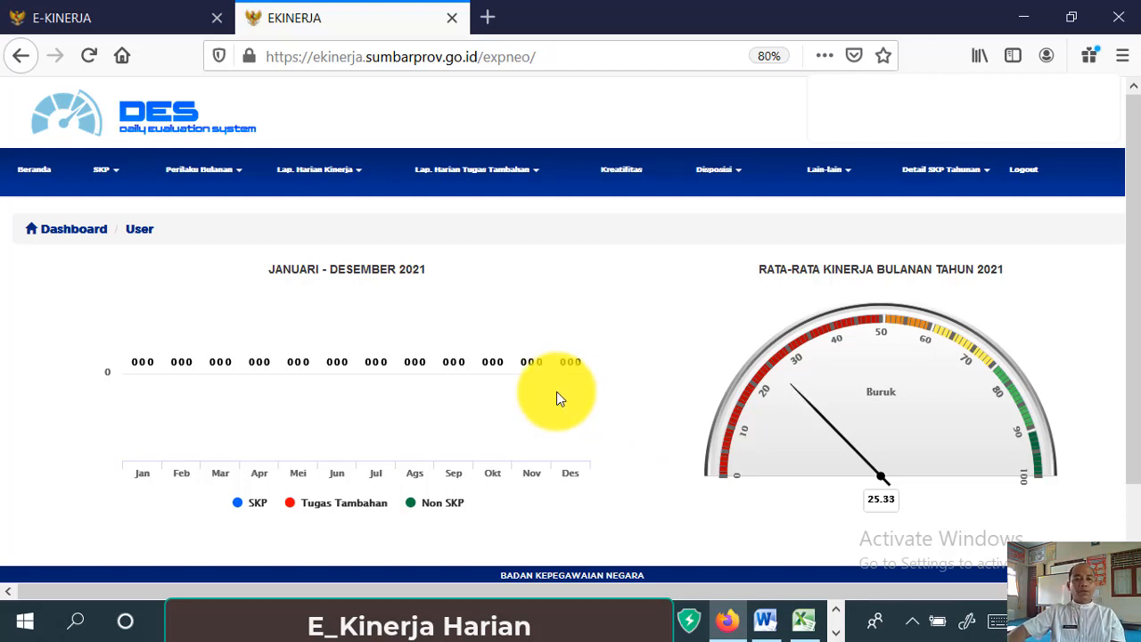
pyautogui.click(362, 177)
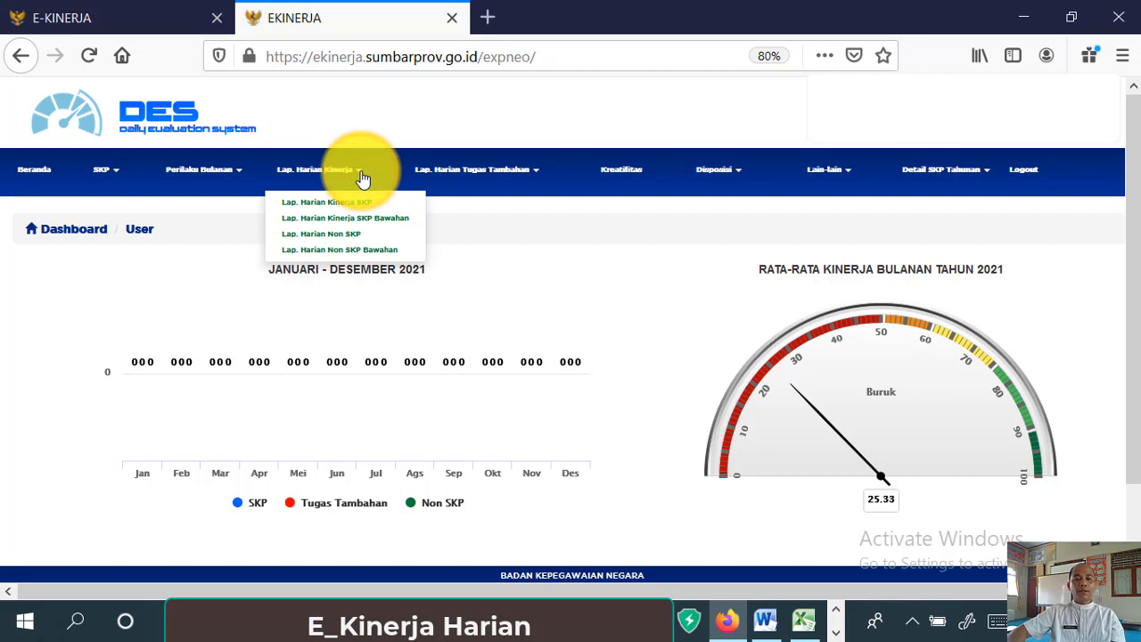
pyautogui.click(404, 203)
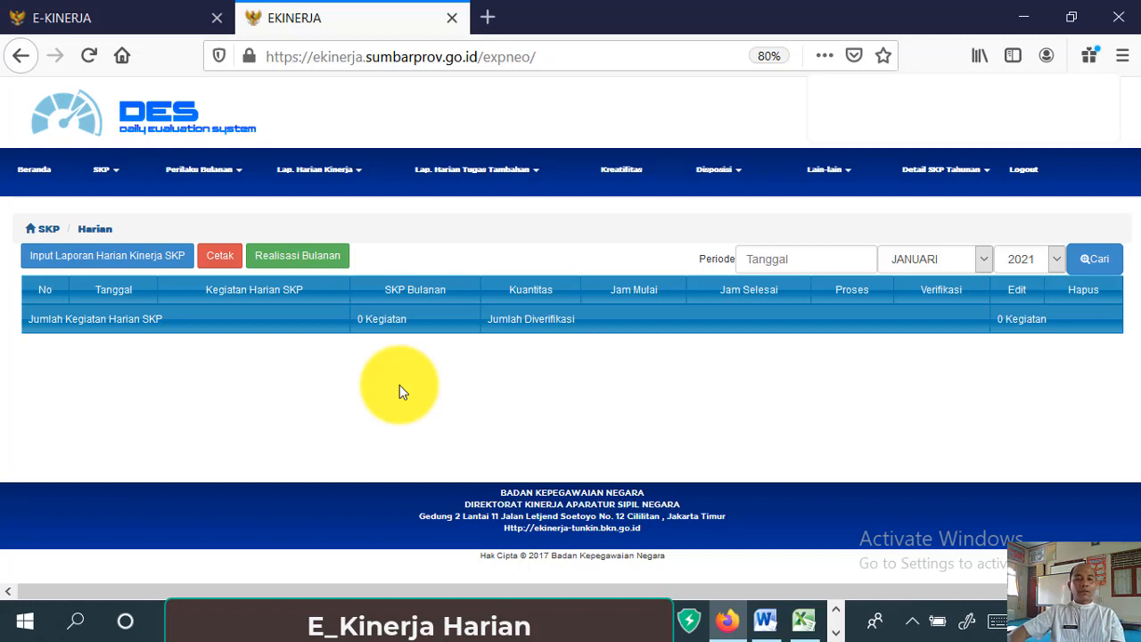
# - Open the Input Laporan Harian Kinerja SKP form
pyautogui.click(175, 272)
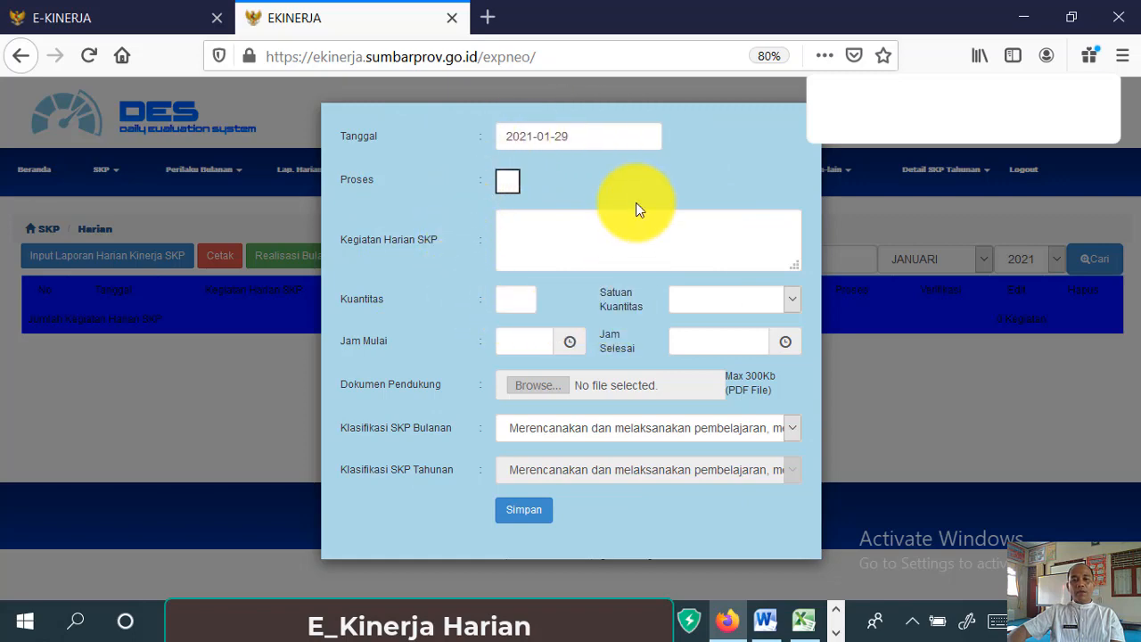
# - Check the activities in the Excel report, then return to the E-Kinerja form
pyautogui.click(803, 619)
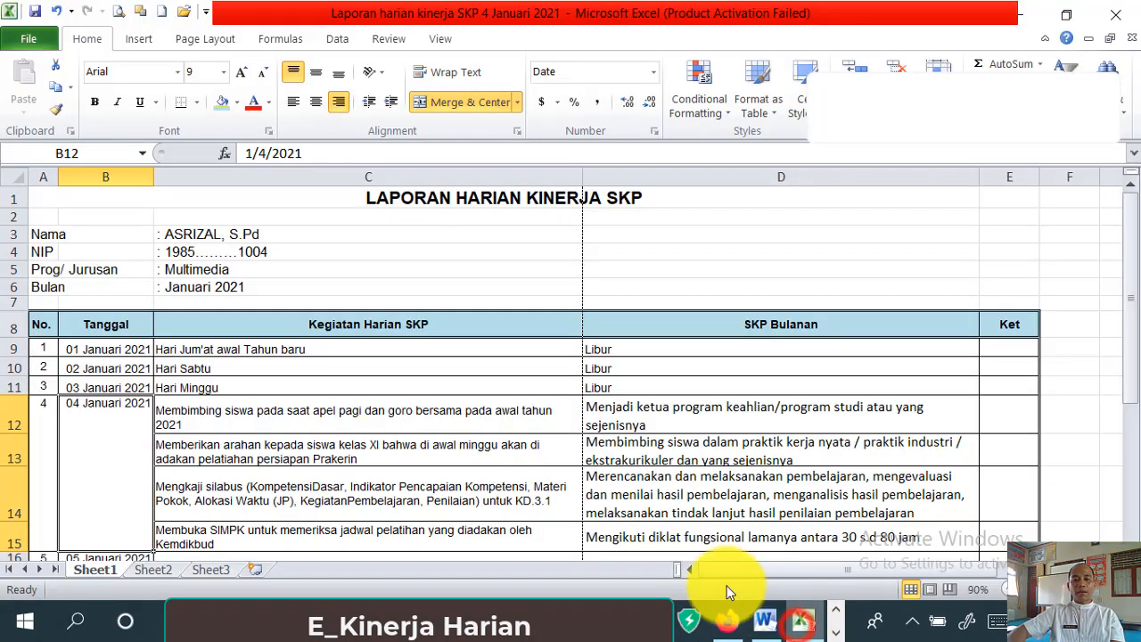
pyautogui.scroll(-6, 140, 416)
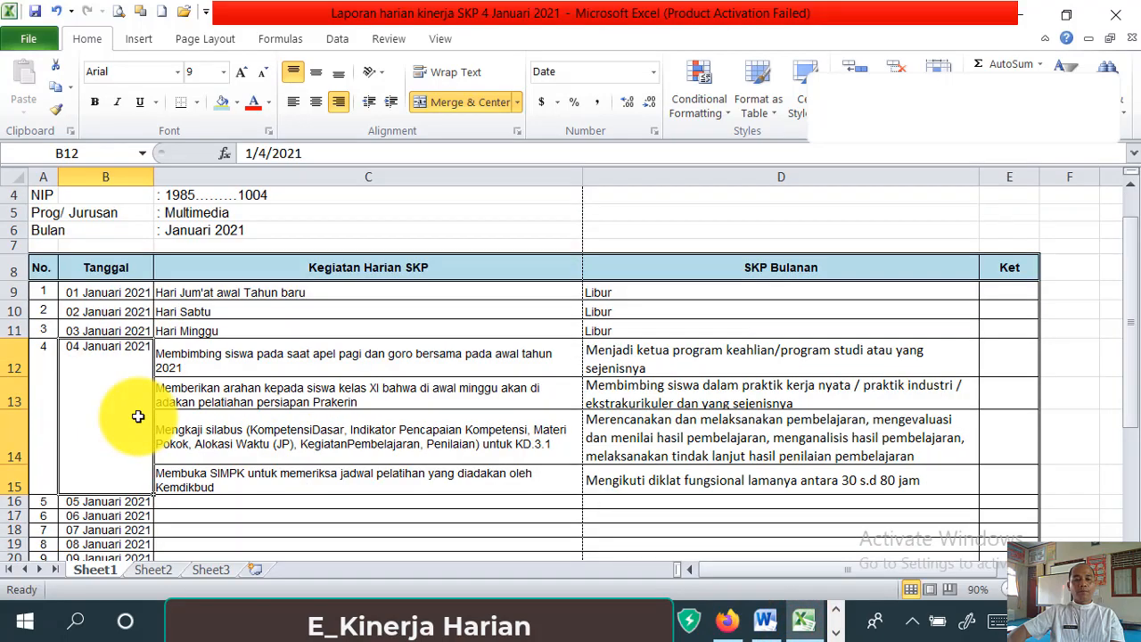
pyautogui.scroll(5, 138, 416)
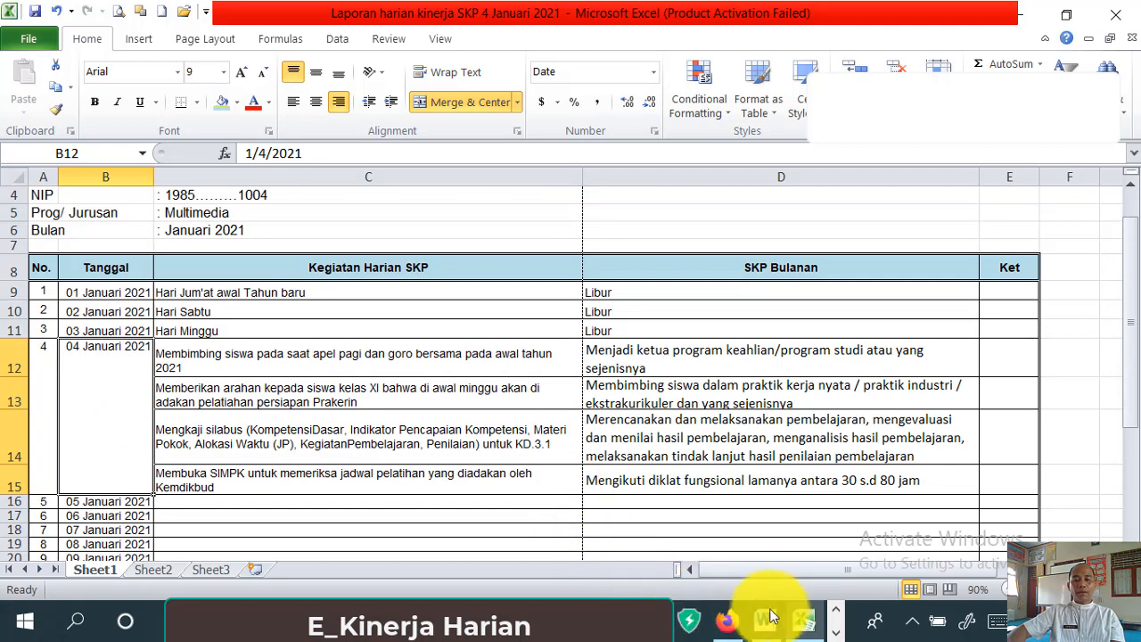
pyautogui.moveTo(726, 629)
pyautogui.click(657, 478)
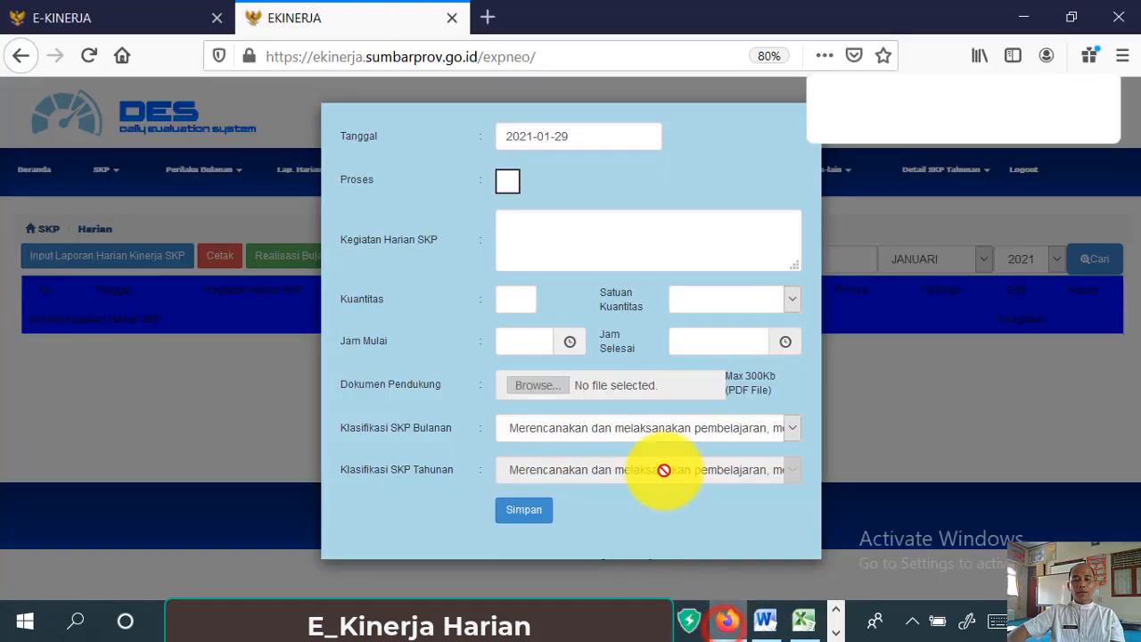
# - Set the entry's Tanggal to 2021-01-04
pyautogui.click(577, 138)
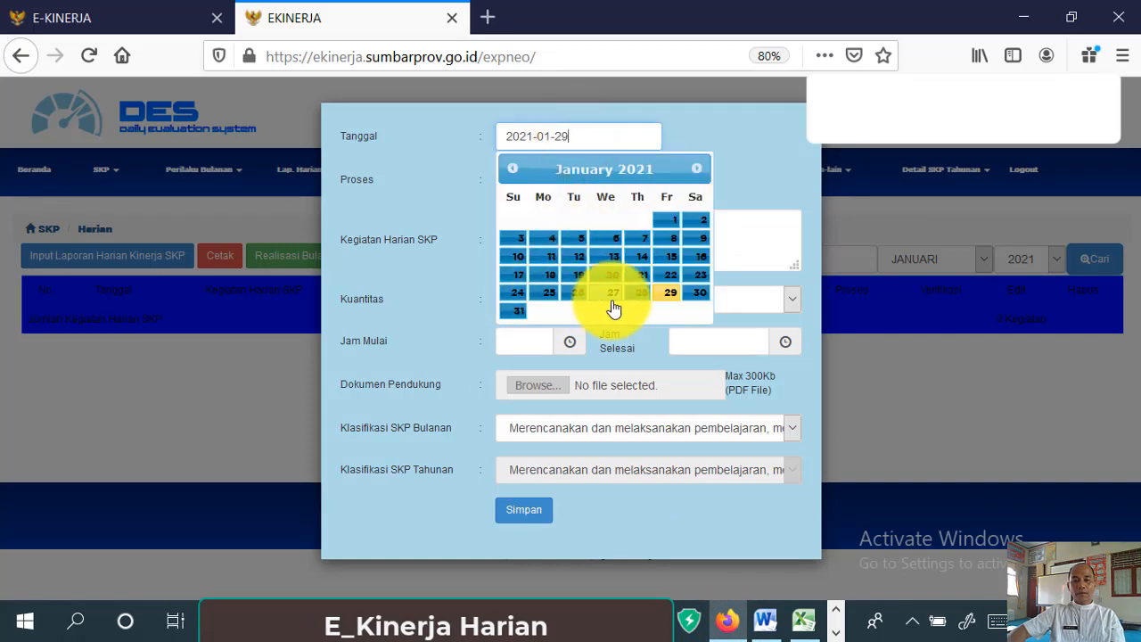
pyautogui.click(535, 241)
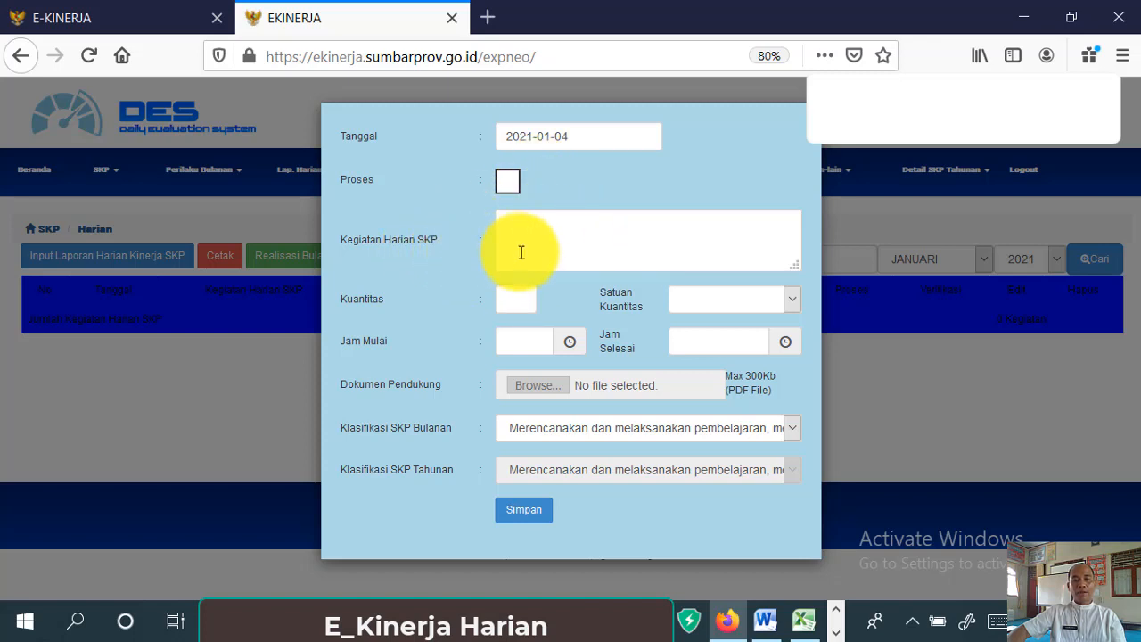
pyautogui.click(547, 242)
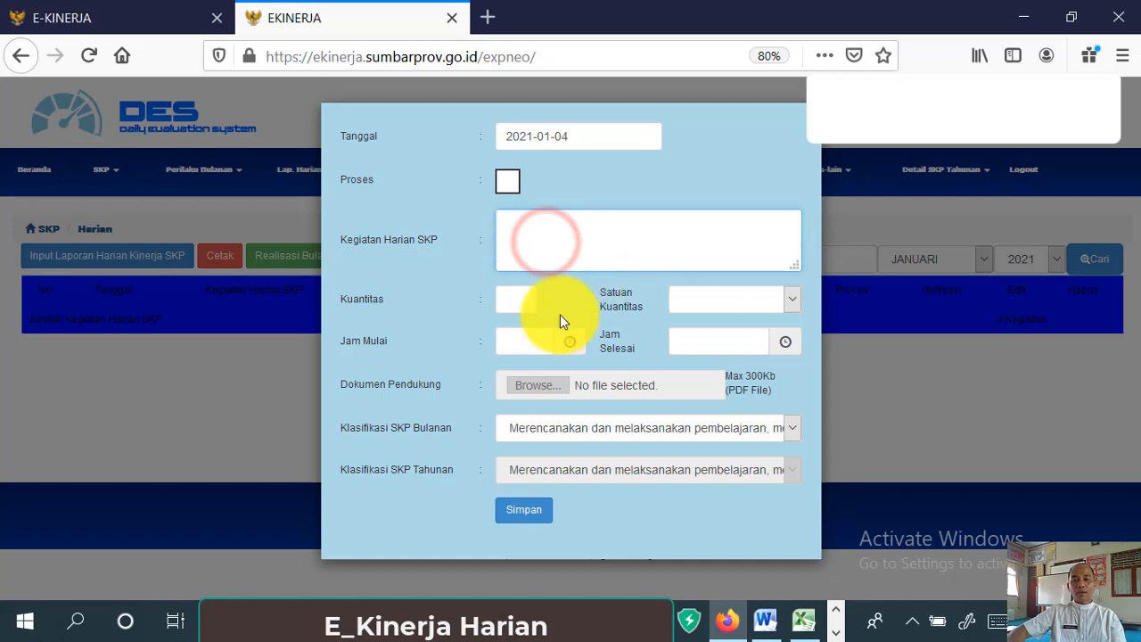
# - Review the four 04 Januari 2021 activities and their monthly SKP targets in Excel
pyautogui.click(801, 618)
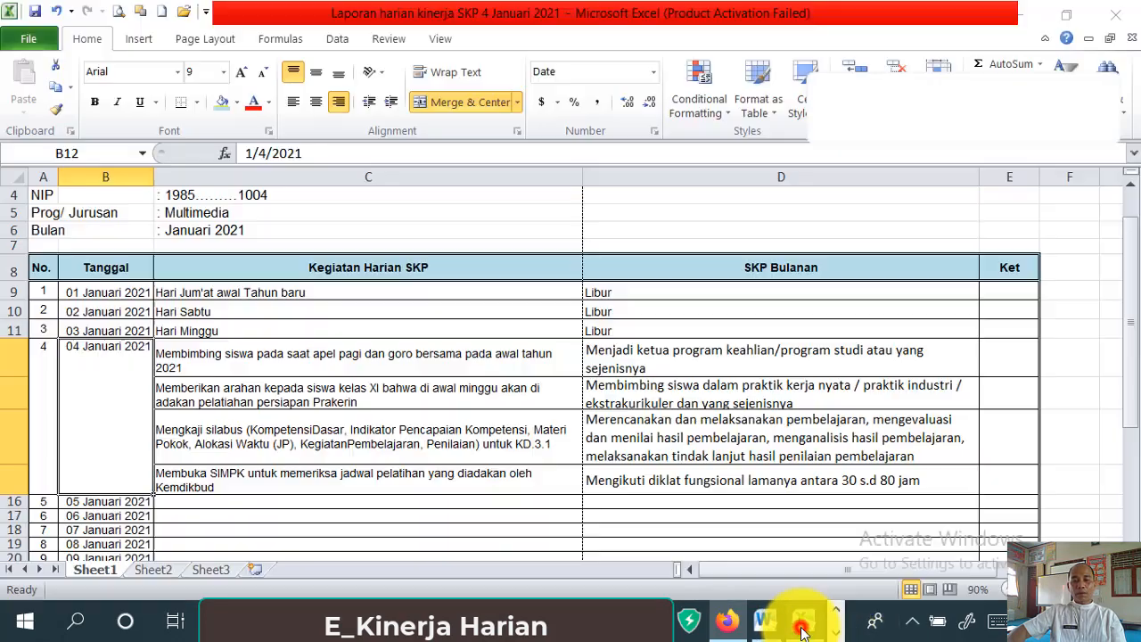
pyautogui.scroll(1, 394, 471)
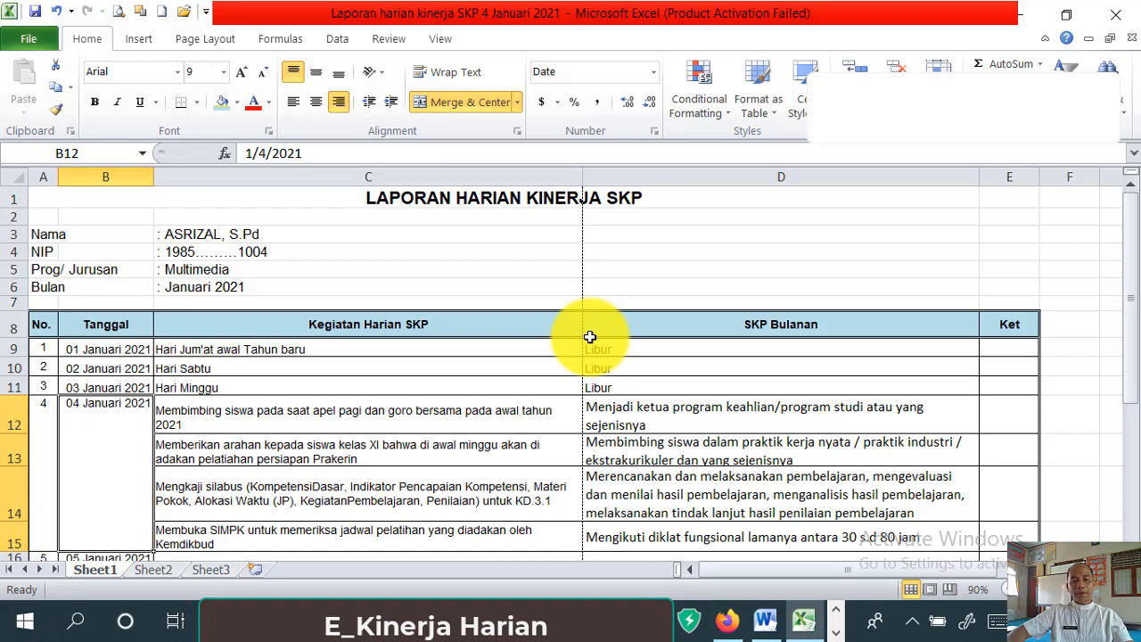
pyautogui.scroll(-7, 270, 443)
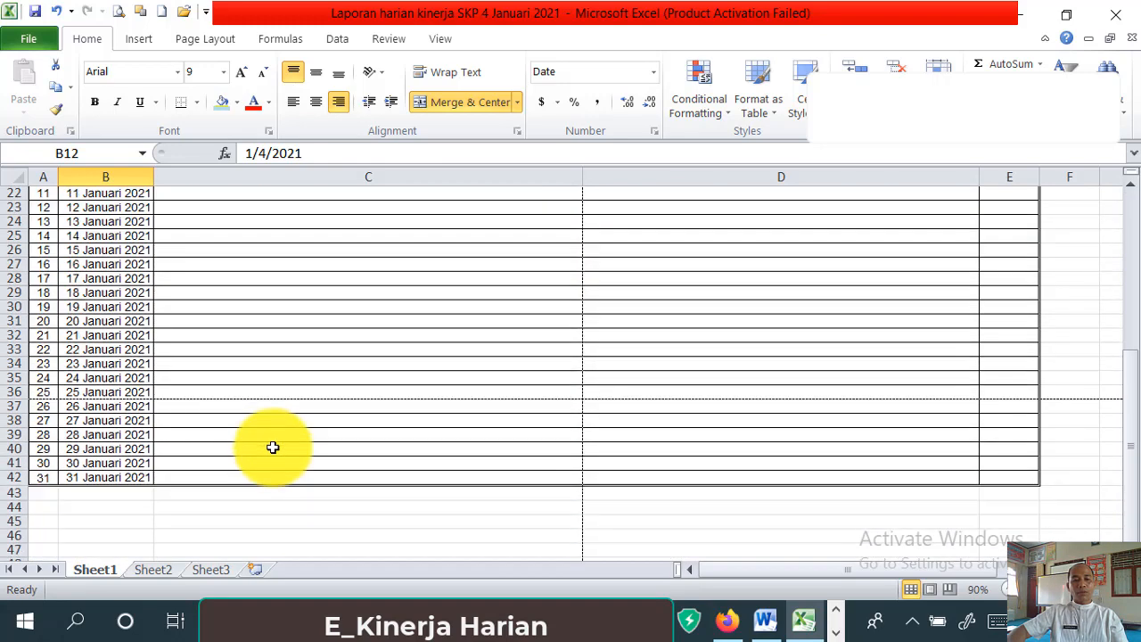
pyautogui.scroll(4, 223, 456)
pyautogui.scroll(2, 318, 438)
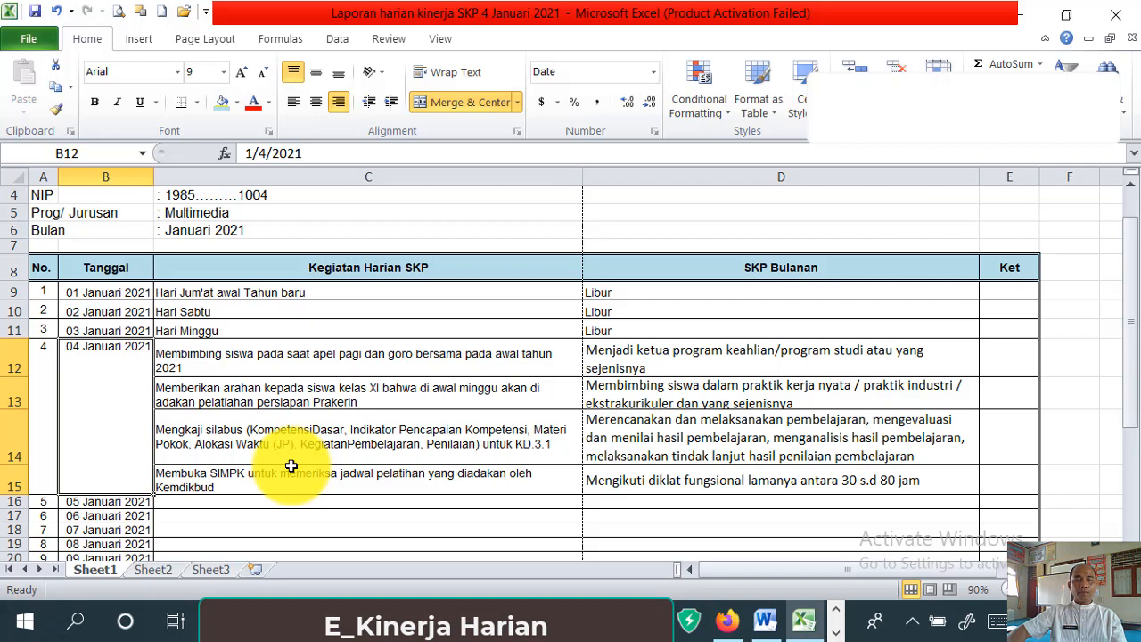
# - Cut the first 04 Januari activity text from C12 and return to the E-Kinerja activity box
pyautogui.click(205, 367)
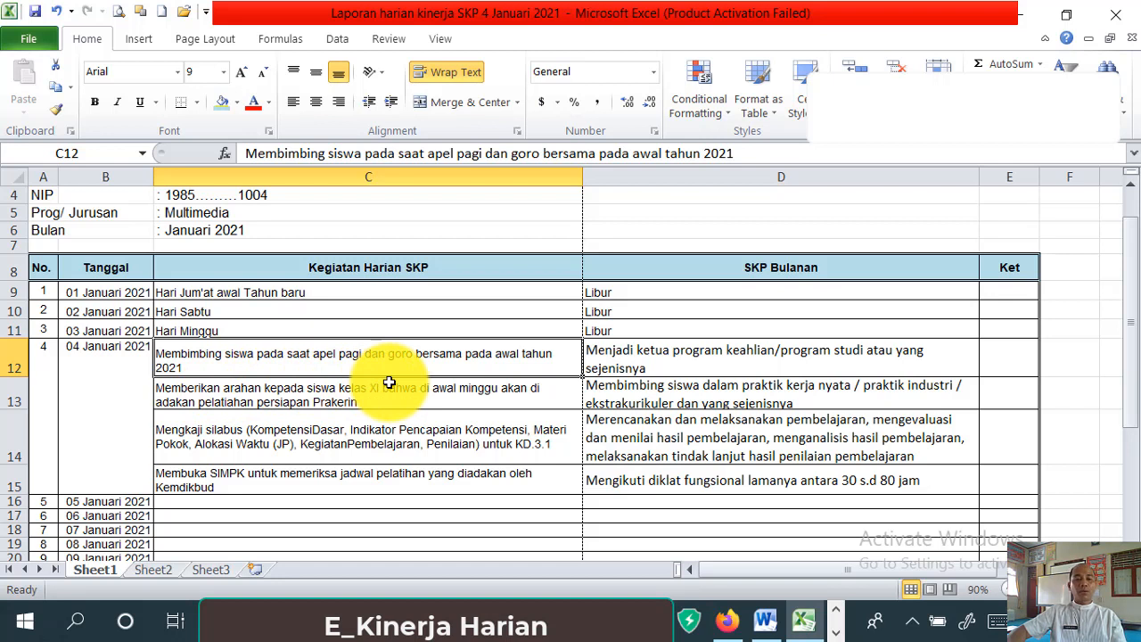
pyautogui.click(680, 361)
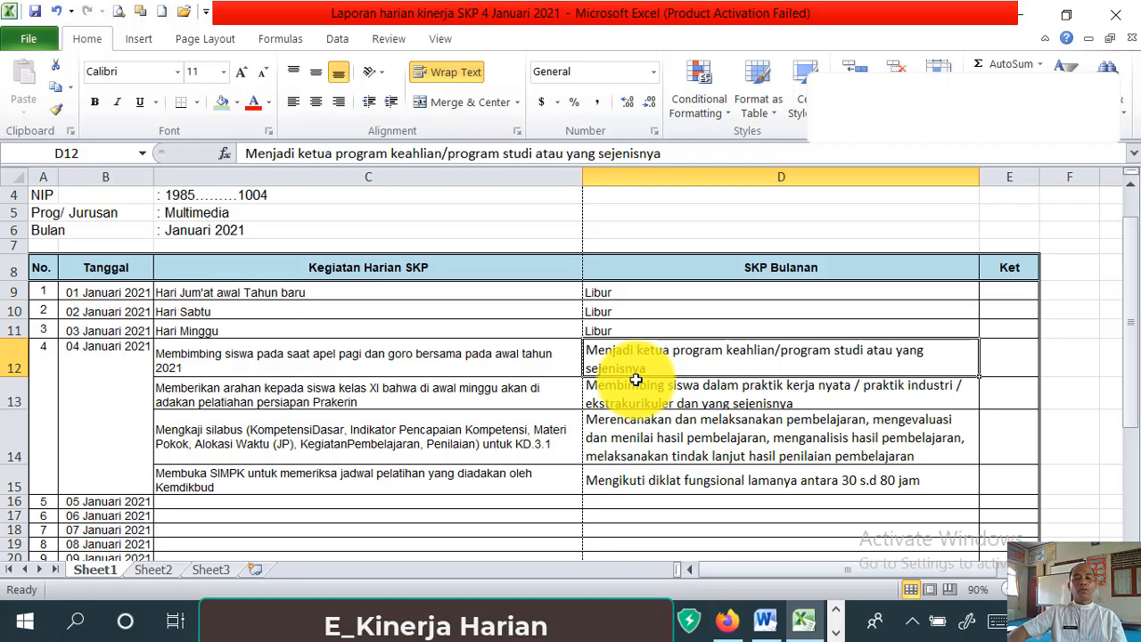
pyautogui.click(369, 366)
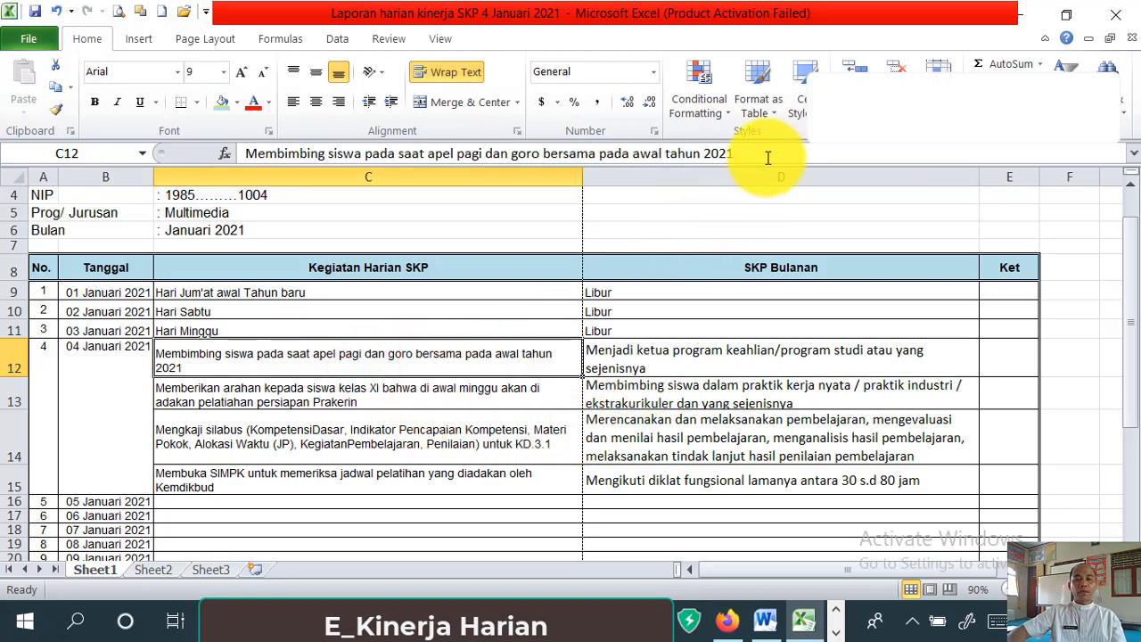
pyautogui.moveTo(749, 153); pyautogui.dragTo(246, 155)
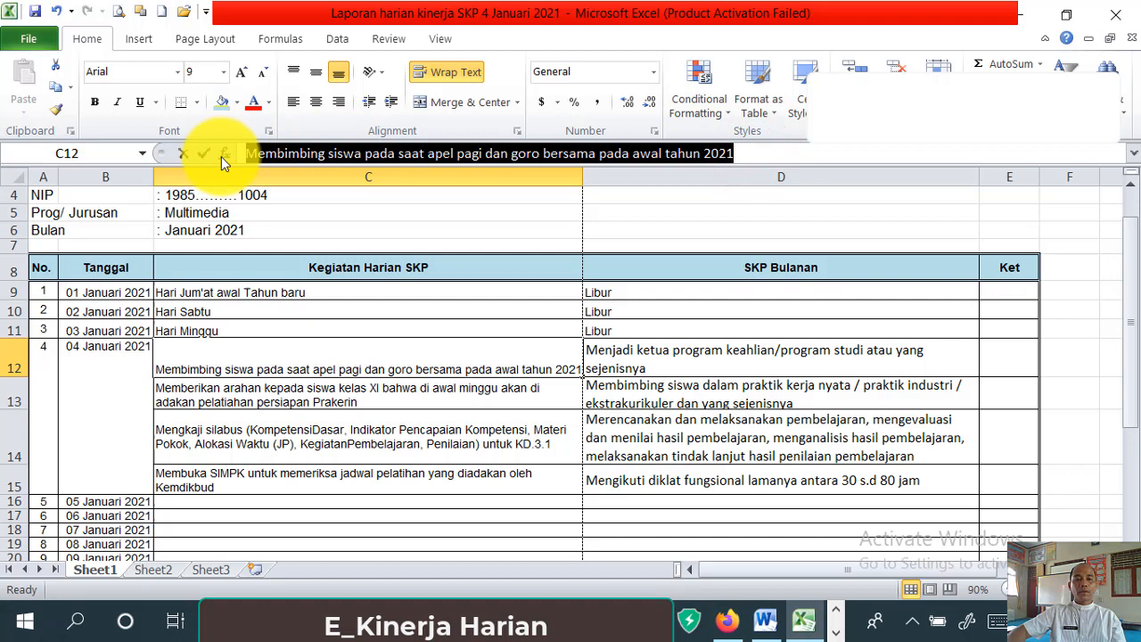
pyautogui.rightClick(303, 155)
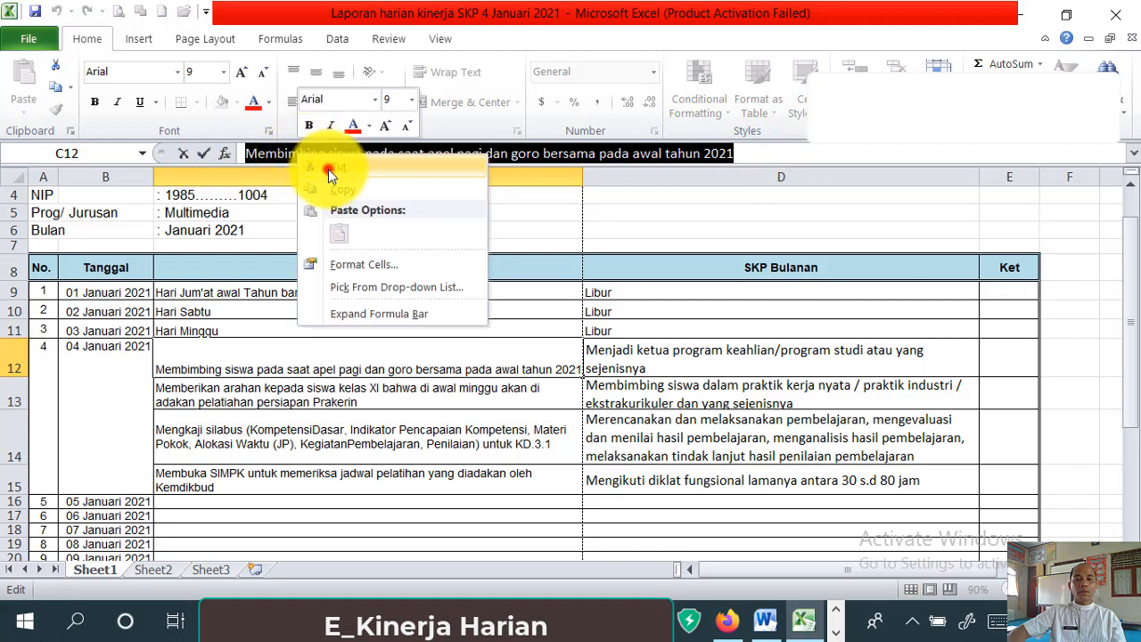
pyautogui.click(328, 166)
pyautogui.click(728, 619)
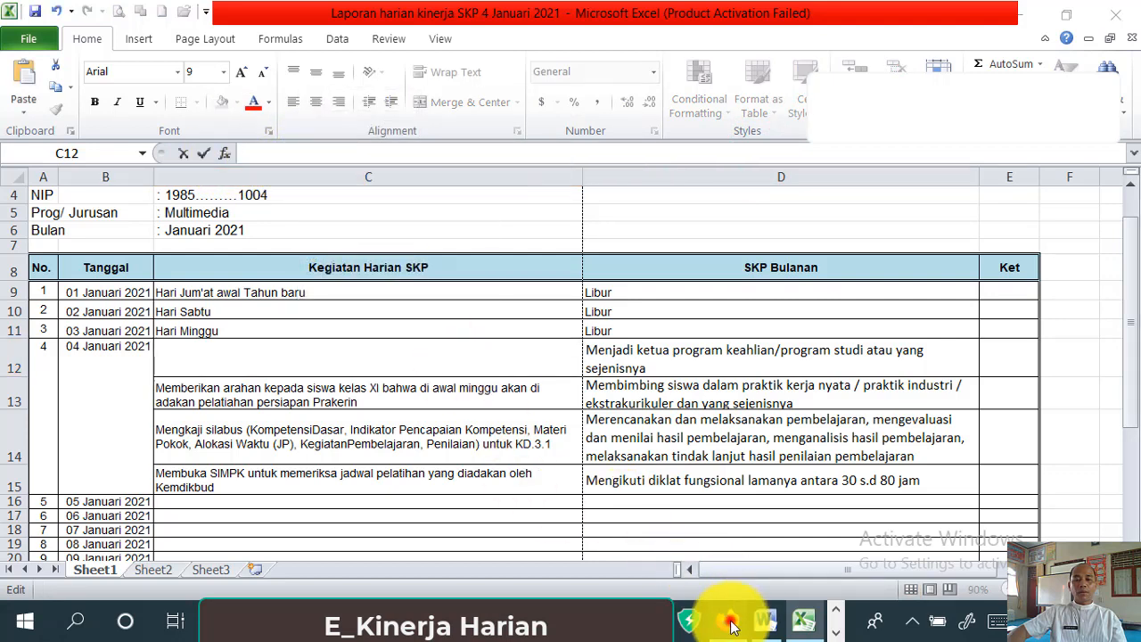
pyautogui.click(529, 225)
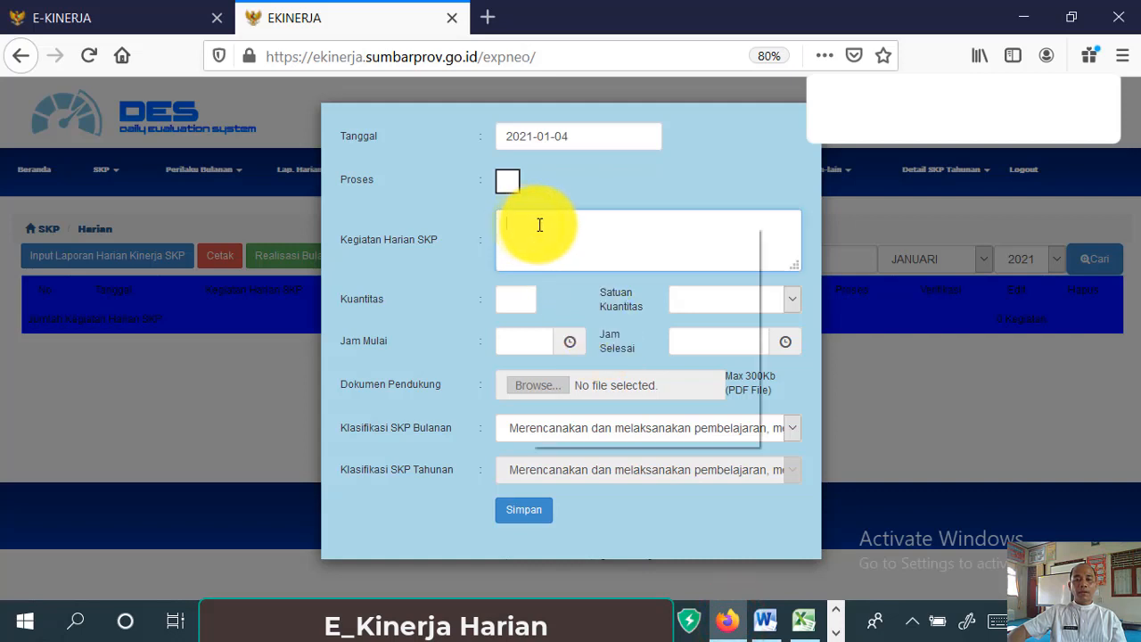
# - Paste the apel-pagi activity, enter quantity 1 Kegiatan, and set Jam Mulai to 07:30
pyautogui.rightClick(532, 224)
pyautogui.click(594, 303)
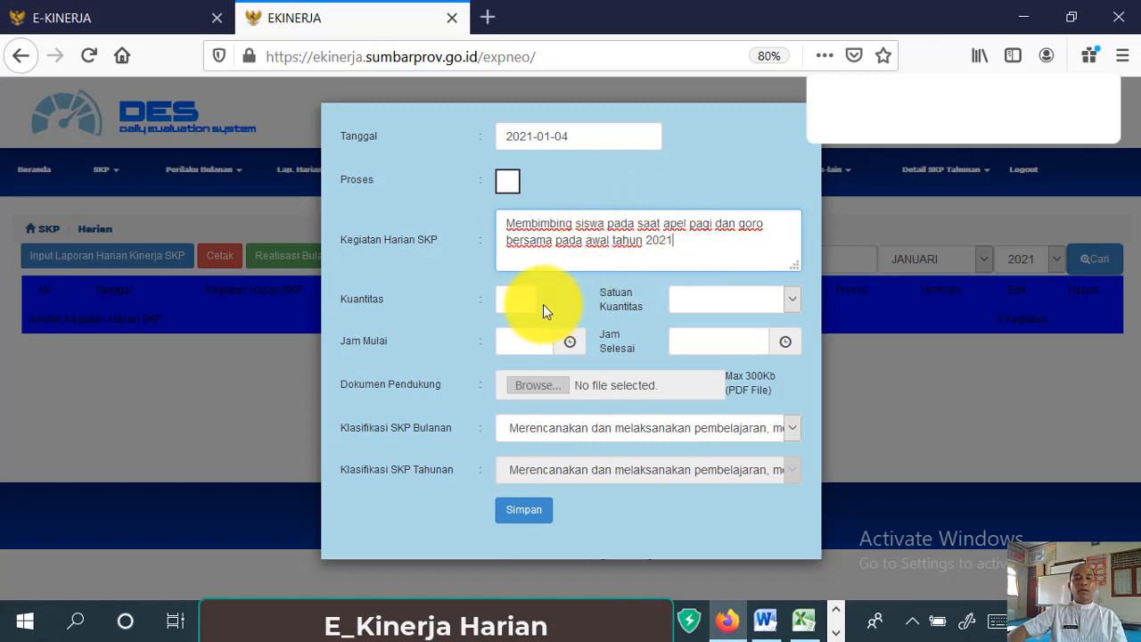
pyautogui.click(516, 297)
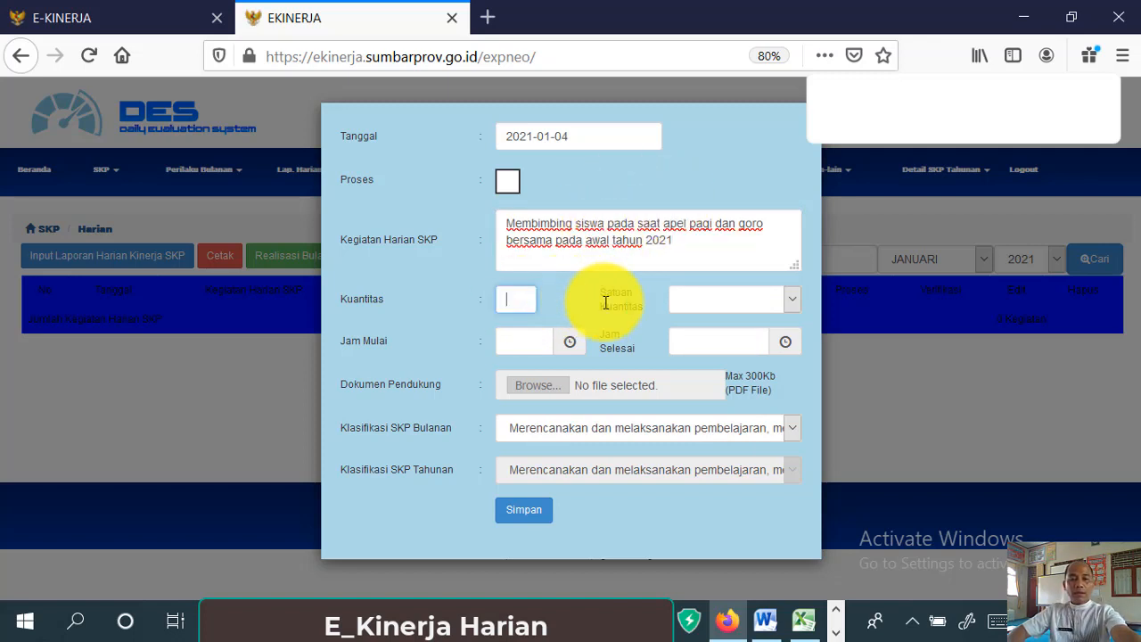
pyautogui.write('1')
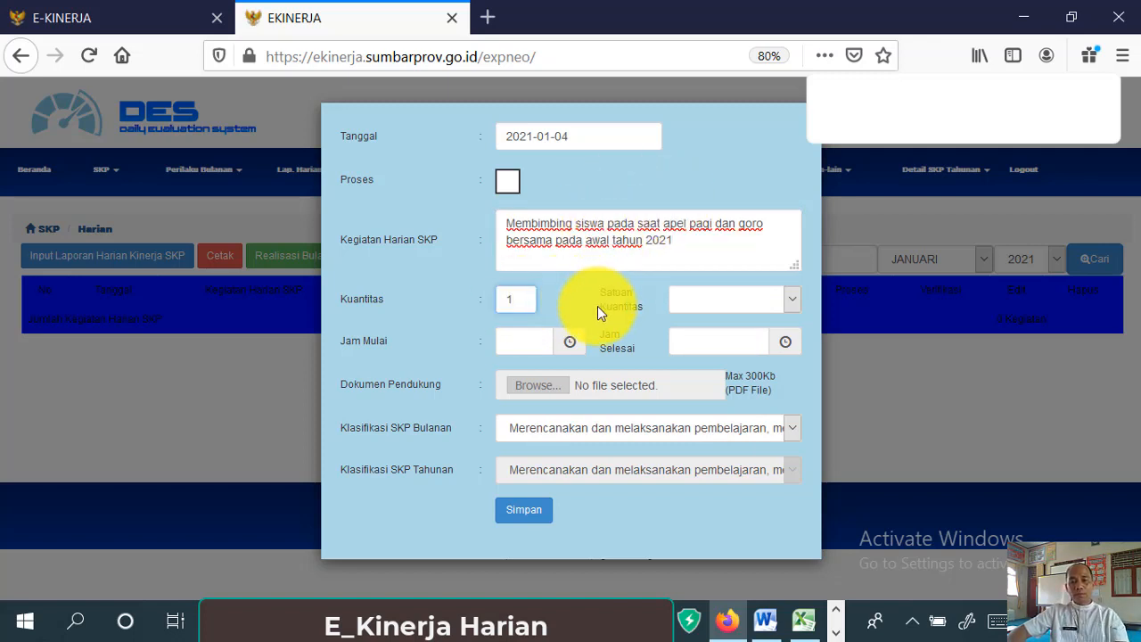
pyautogui.click(791, 299)
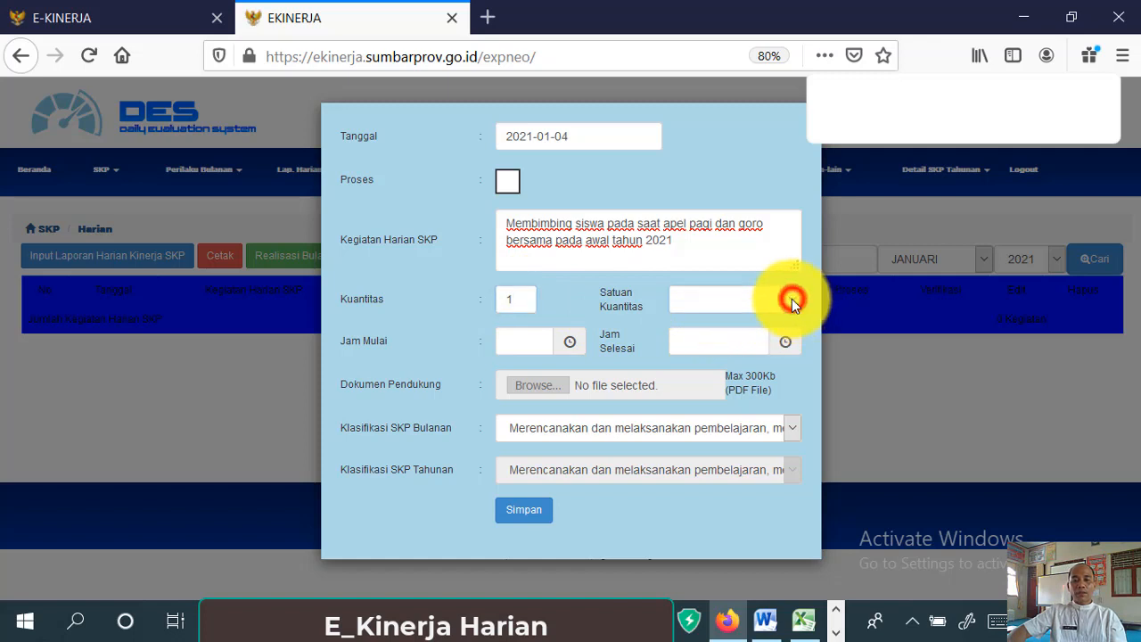
pyautogui.click(792, 299)
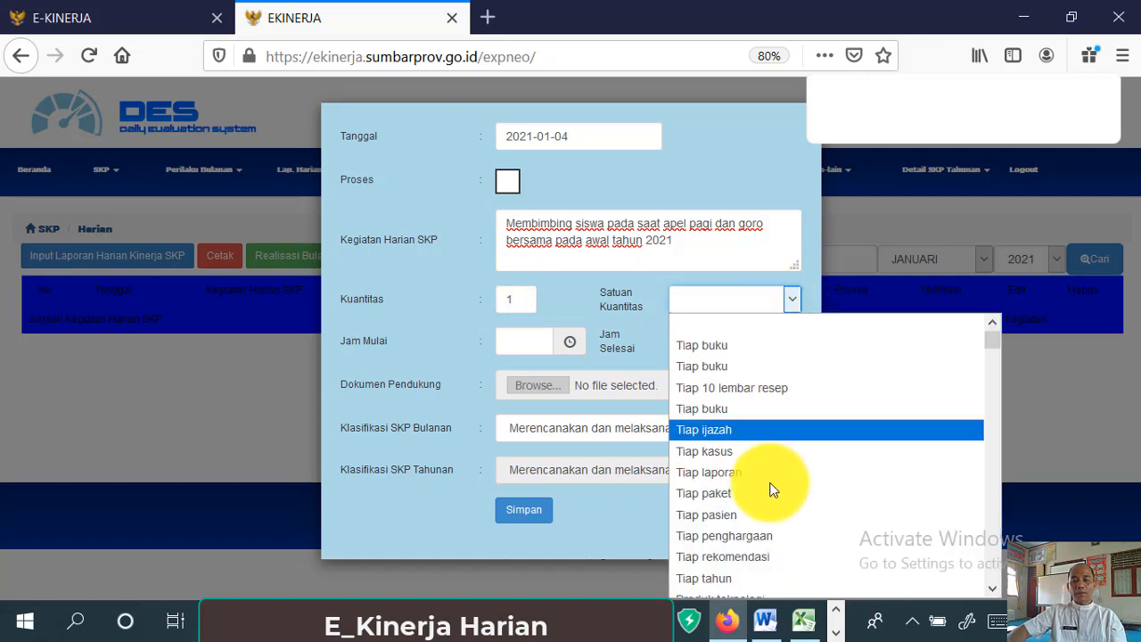
pyautogui.scroll(-10, 796, 515)
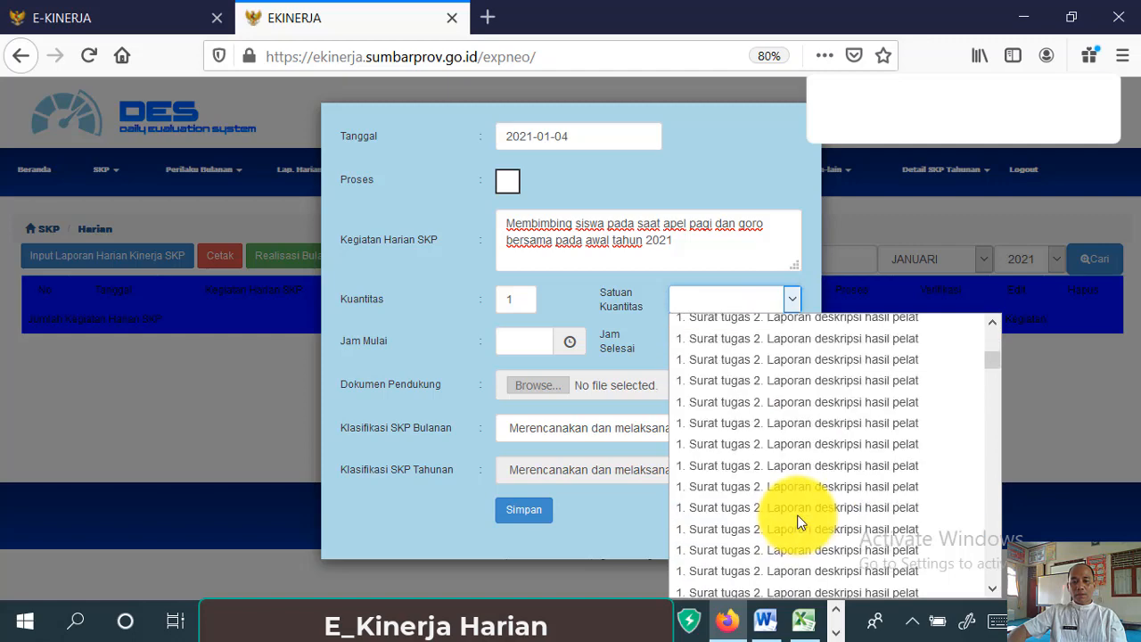
pyautogui.scroll(-15, 792, 516)
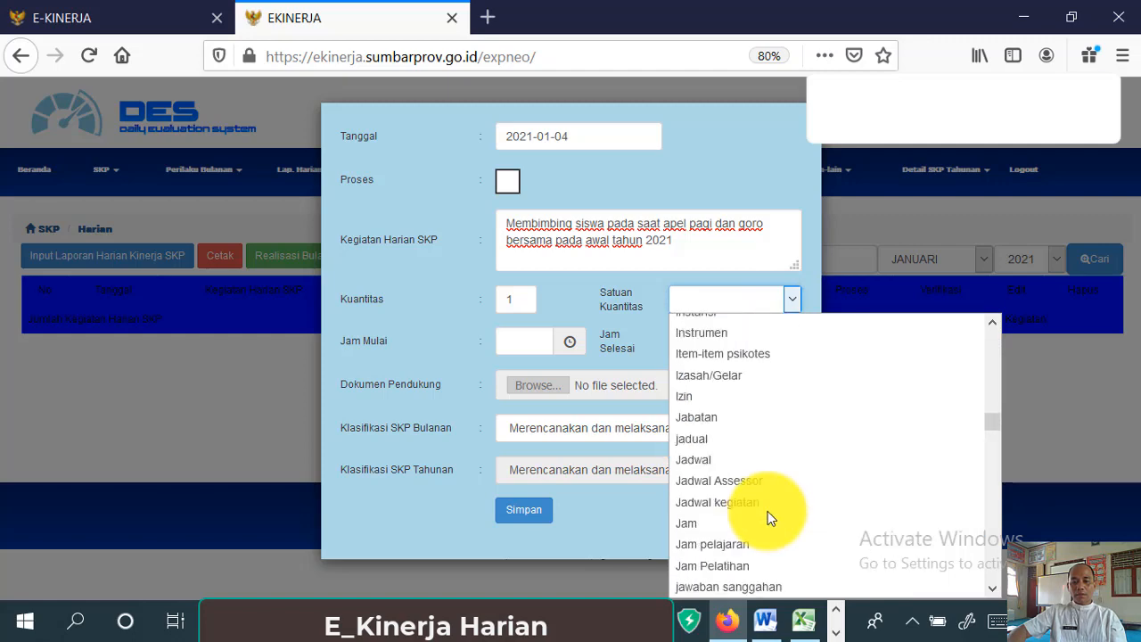
pyautogui.scroll(-5, 768, 510)
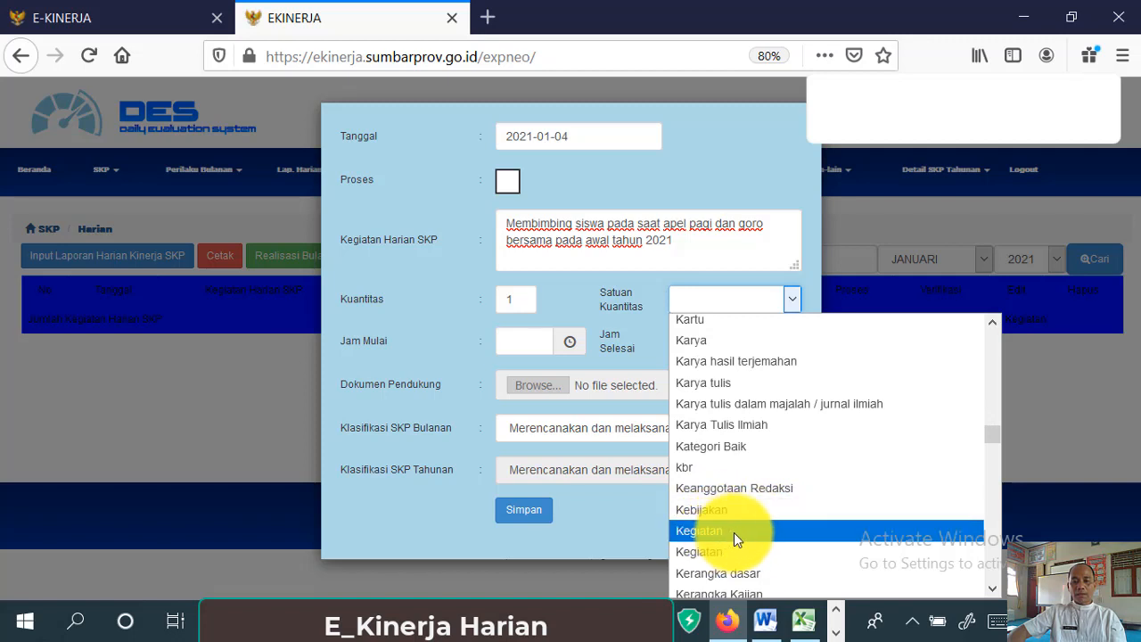
pyautogui.click(735, 530)
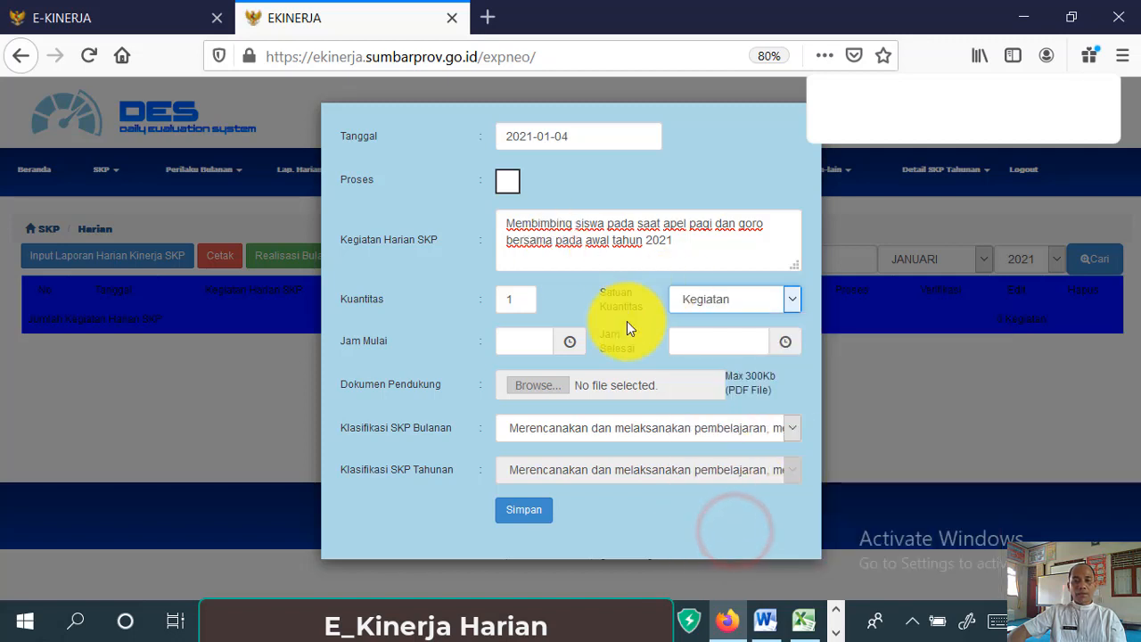
pyautogui.click(569, 341)
pyautogui.moveTo(590, 432); pyautogui.dragTo(590, 565)
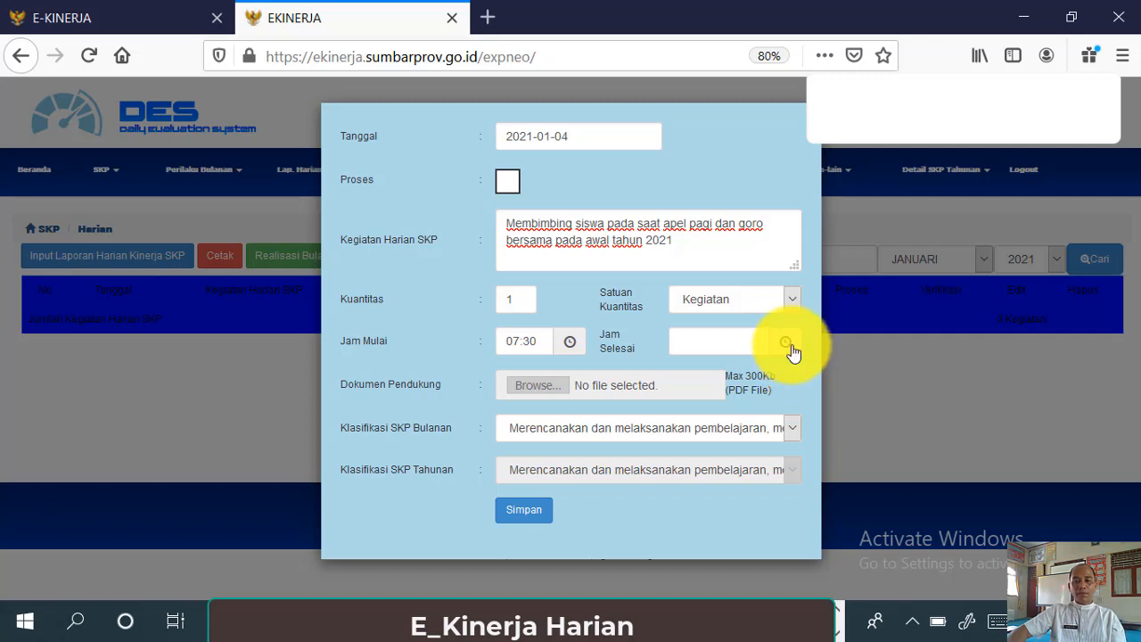
# - Set Jam Selesai to 11:00
pyautogui.click(741, 338)
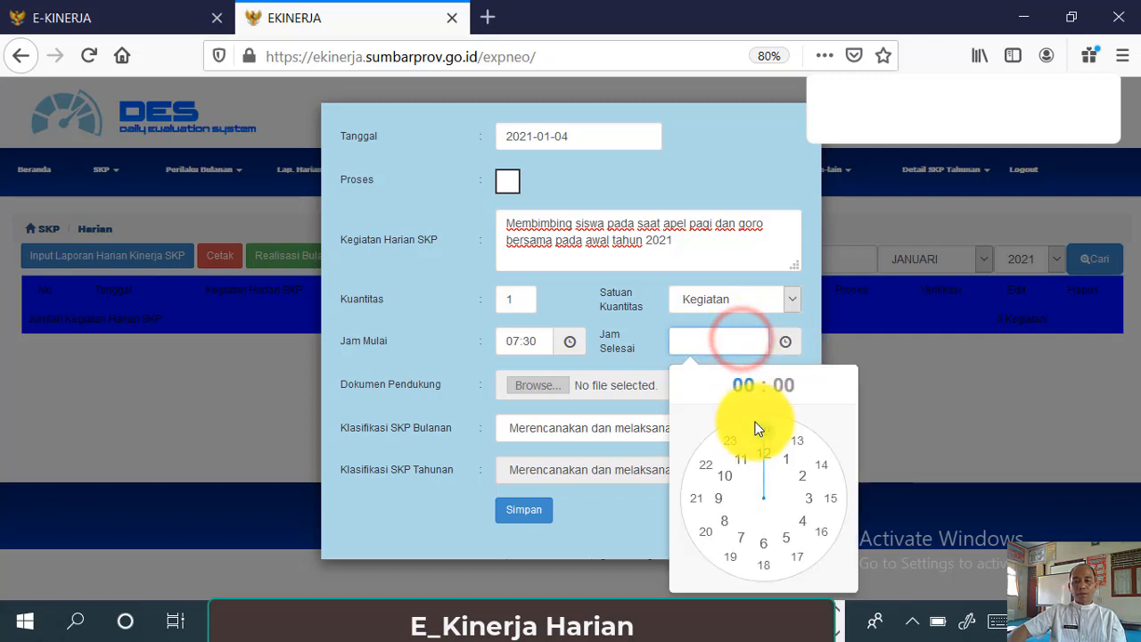
pyautogui.moveTo(759, 437); pyautogui.dragTo(733, 461)
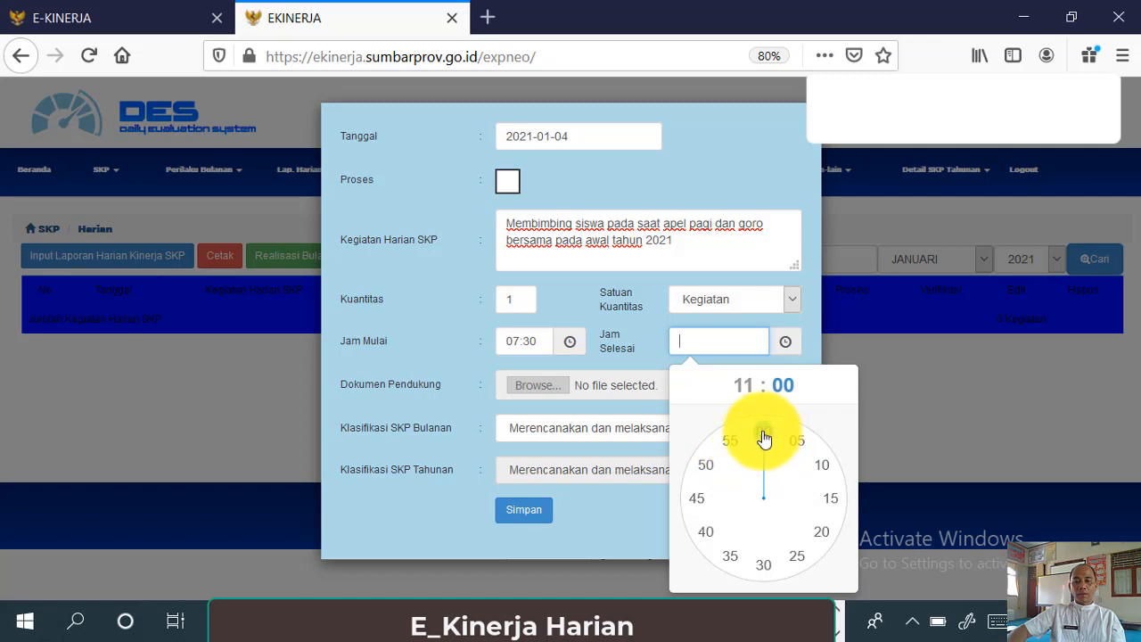
pyautogui.click(764, 437)
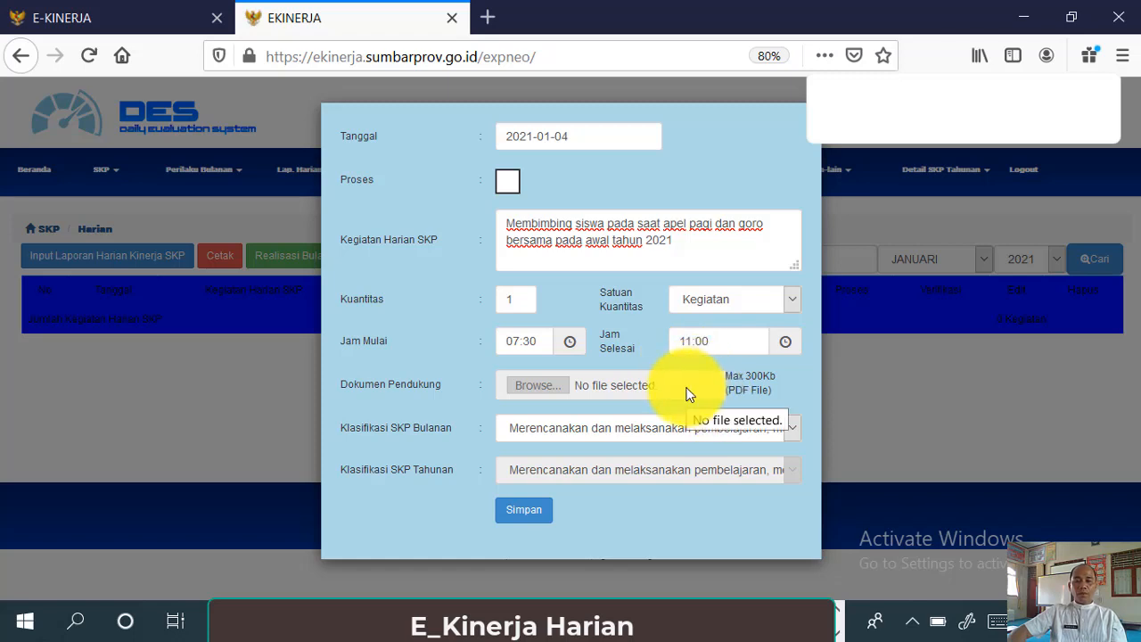
# - Classify the activity as 'Menjadi ketua program keahlian…' and save the entry
pyautogui.click(679, 384)
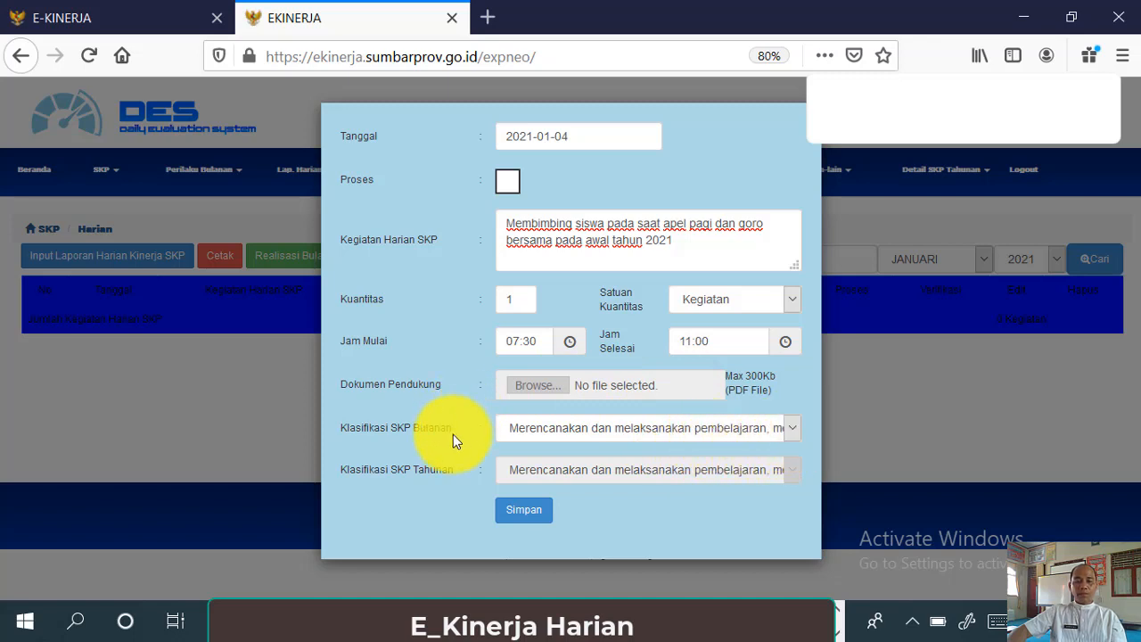
pyautogui.click(788, 427)
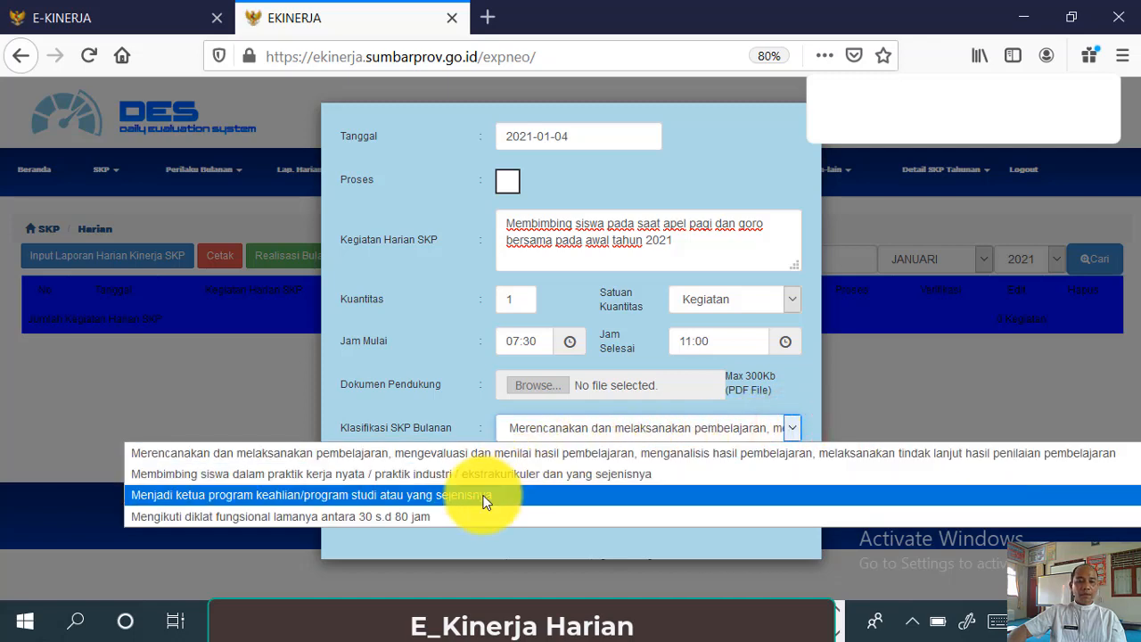
pyautogui.click(603, 496)
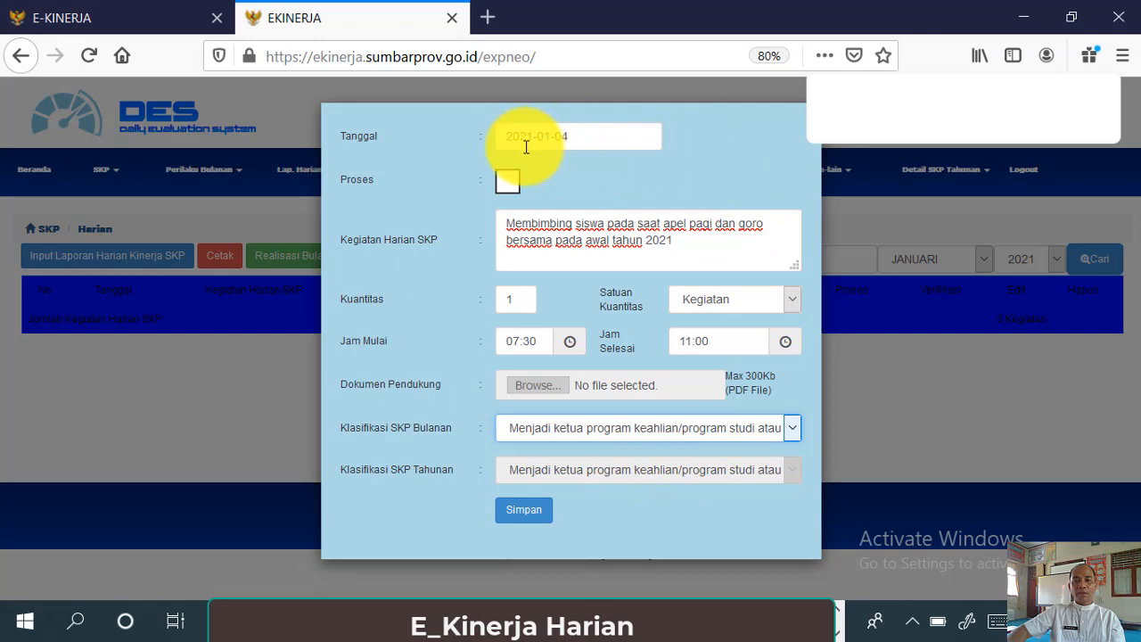
pyautogui.click(545, 521)
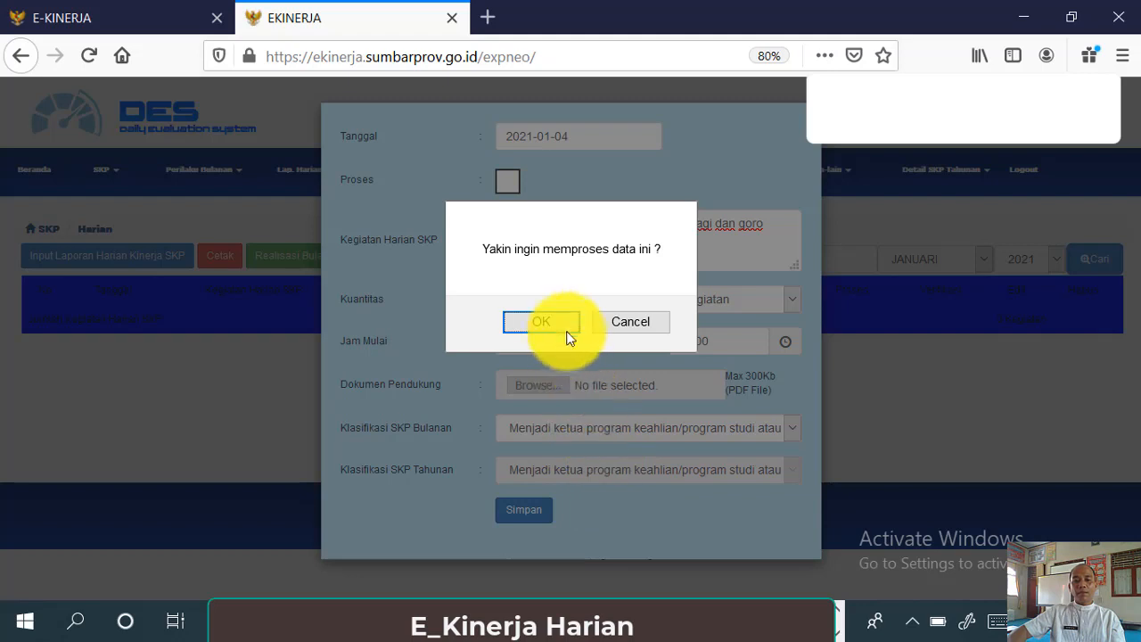
# - Confirm saving the 4 Jan activity, block further page dialogs, and return to the Excel report
pyautogui.click(540, 321)
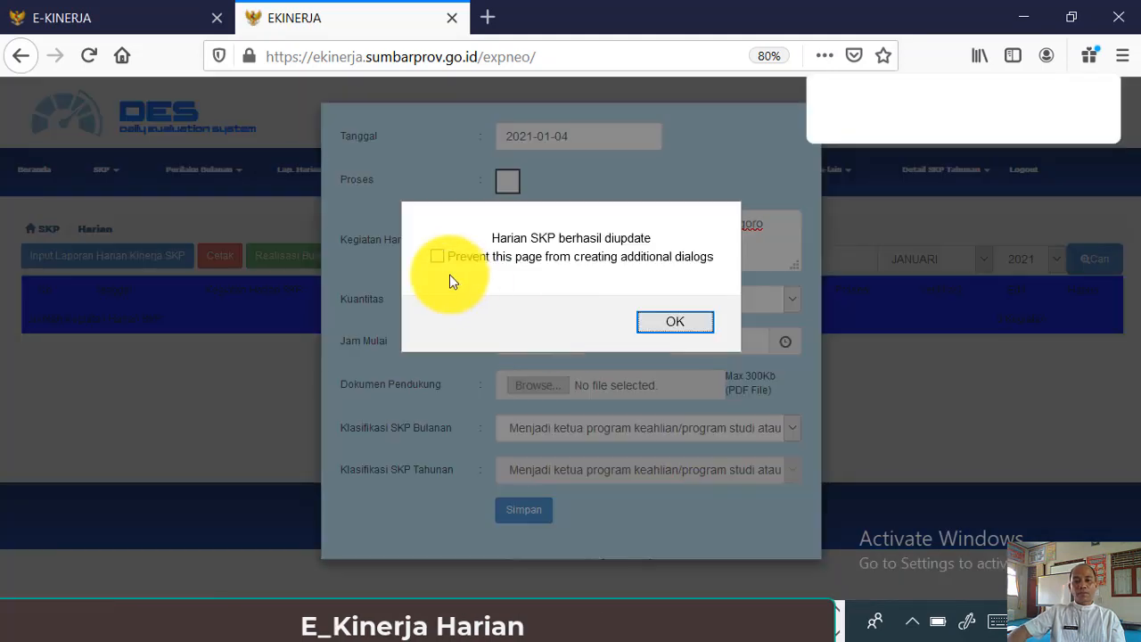
pyautogui.click(435, 256)
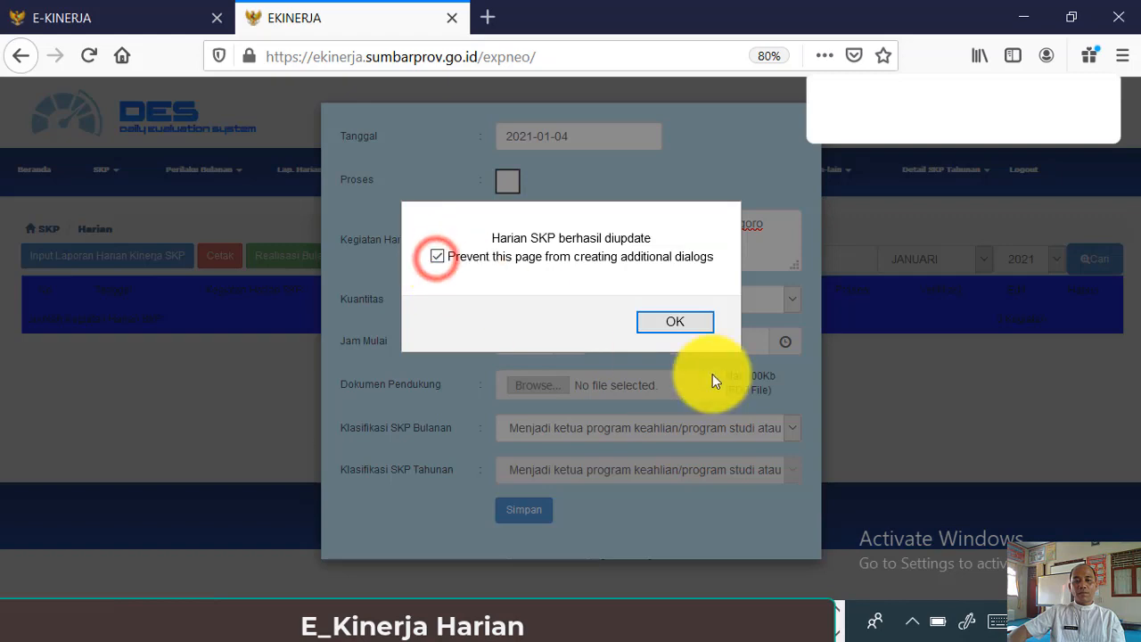
pyautogui.click(704, 326)
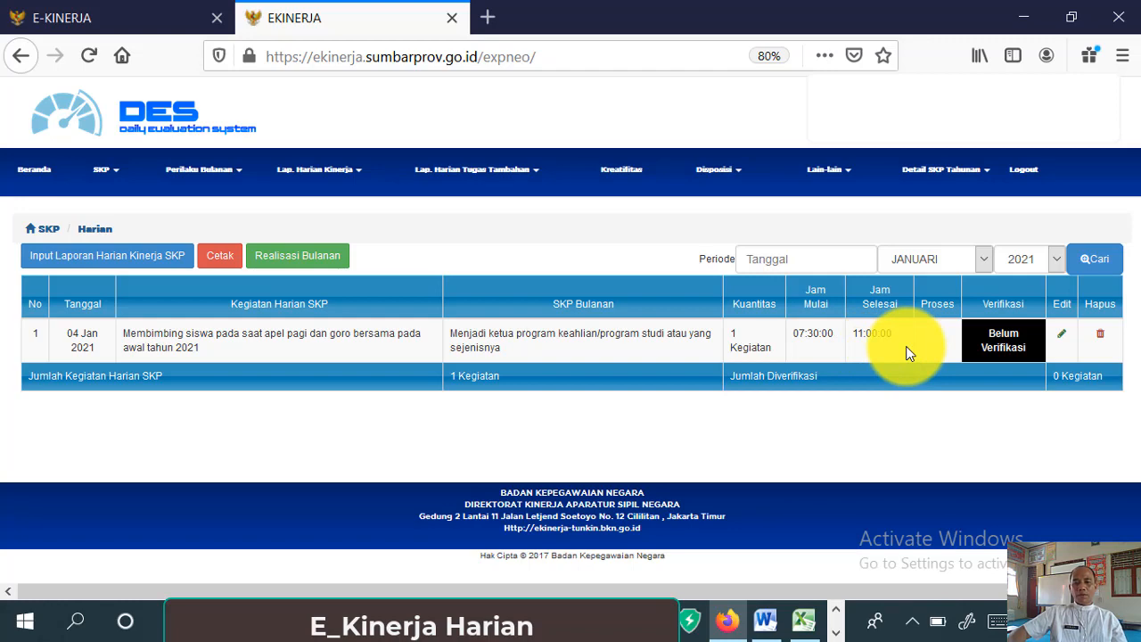
pyautogui.click(802, 619)
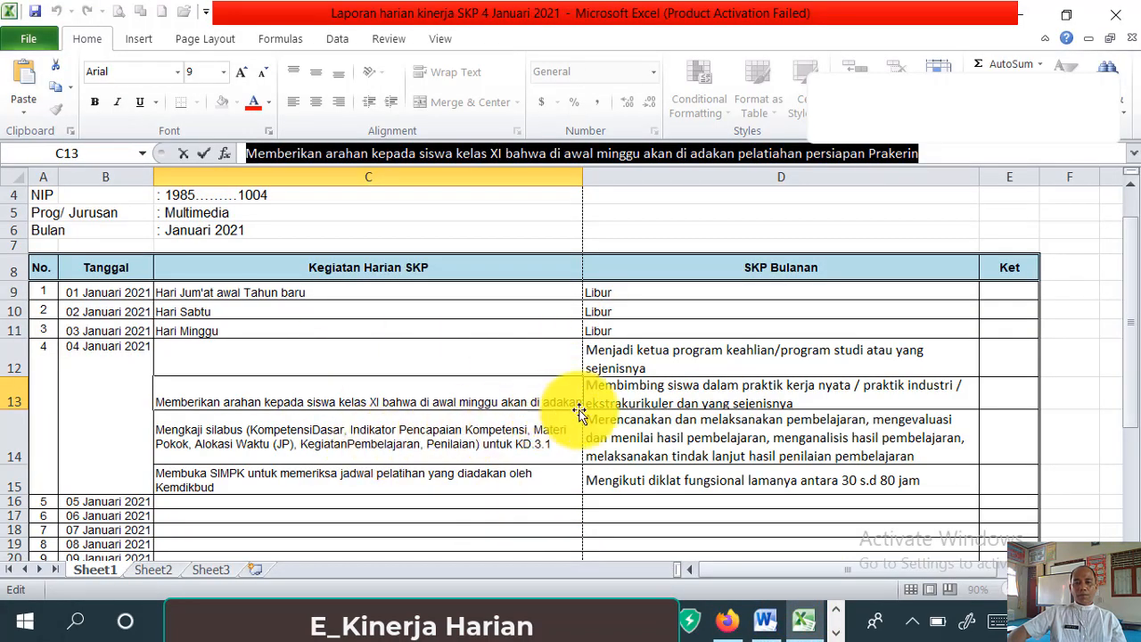
pyautogui.click(700, 311)
# - Open a new daily SKP entry in E-Kinerja with Tanggal 4 January 2021, then go back to Excel
pyautogui.scroll(1, 700, 309)
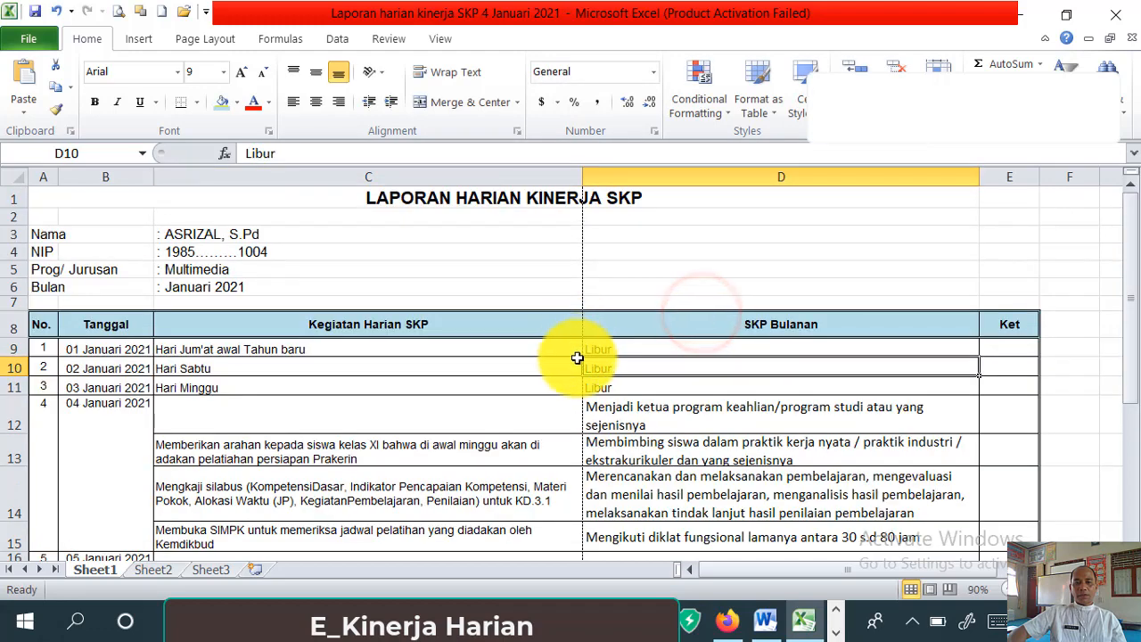
pyautogui.scroll(-3, 579, 357)
pyautogui.scroll(3, 579, 358)
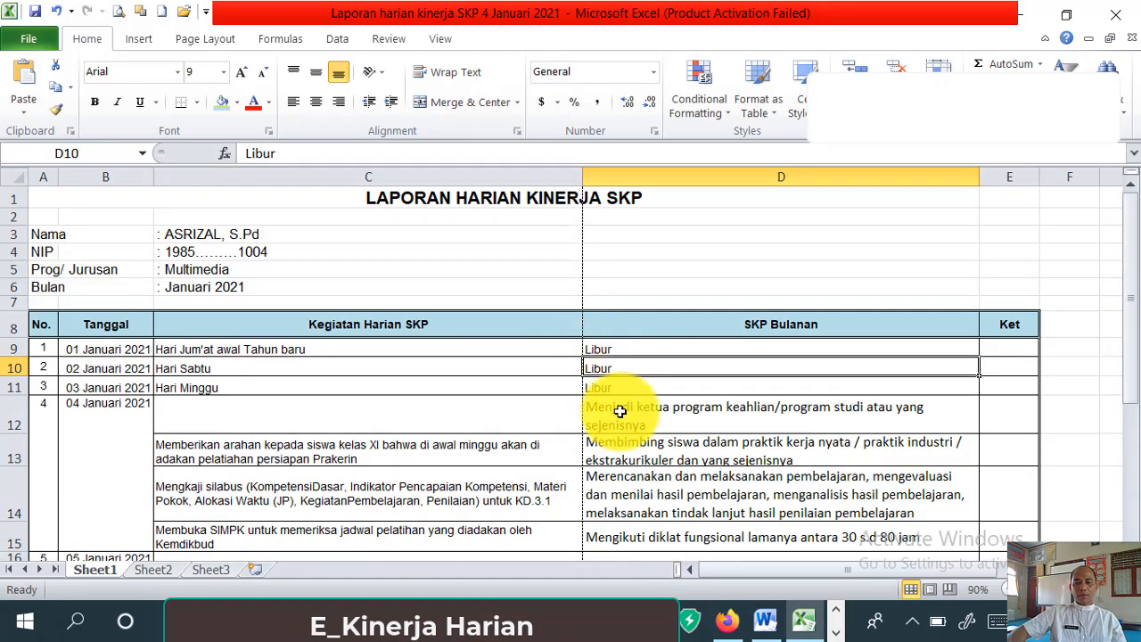
pyautogui.click(727, 620)
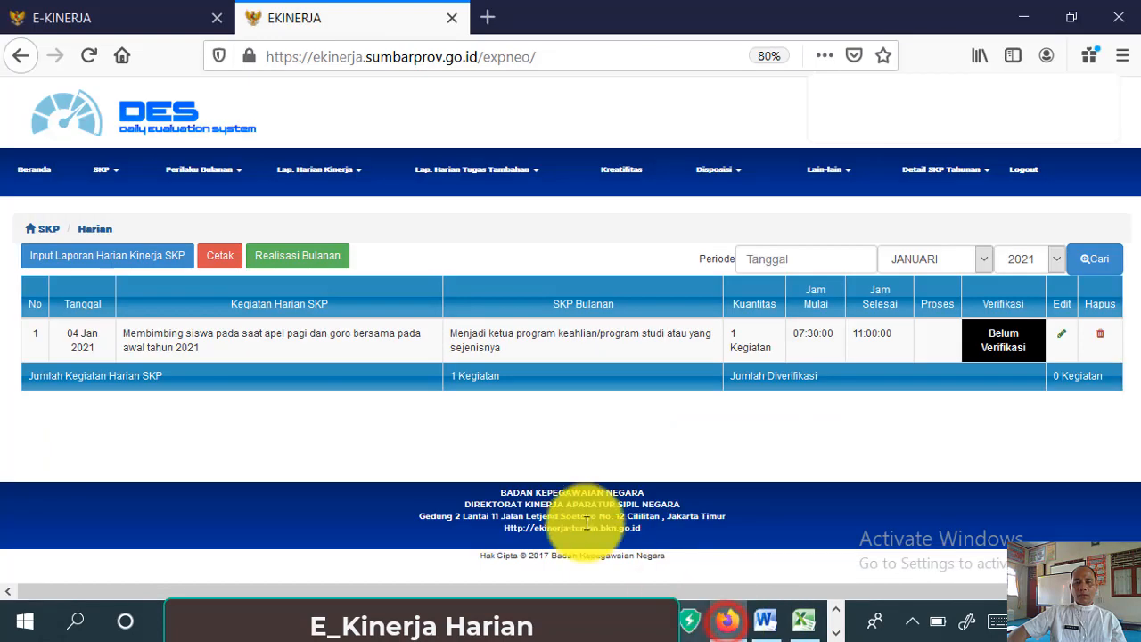
pyautogui.click(185, 261)
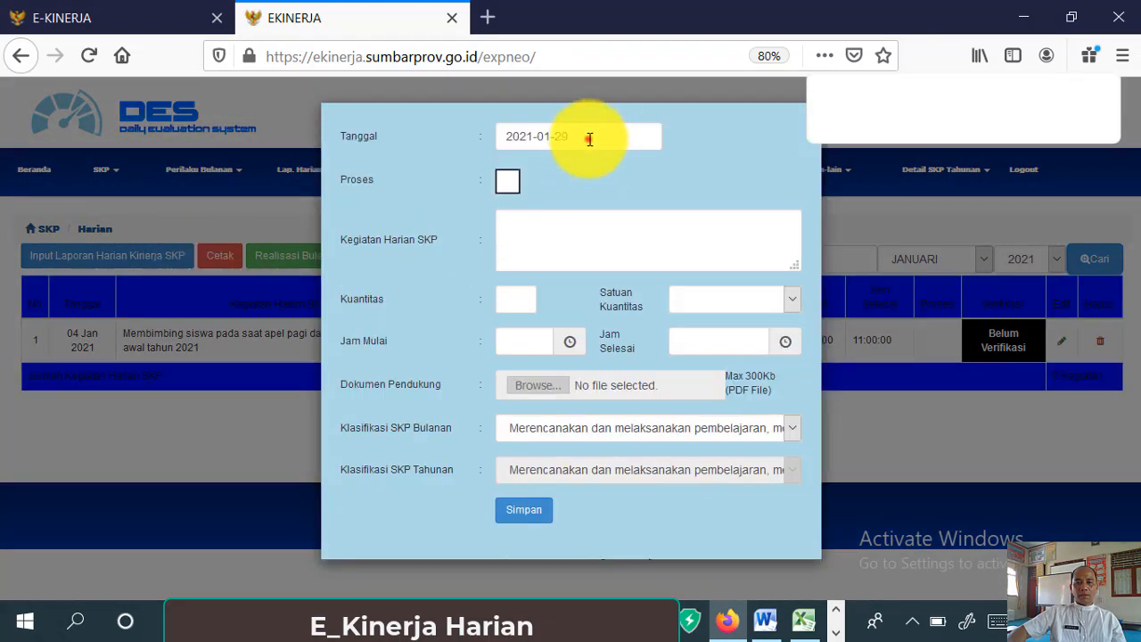
pyautogui.click(590, 133)
pyautogui.click(554, 239)
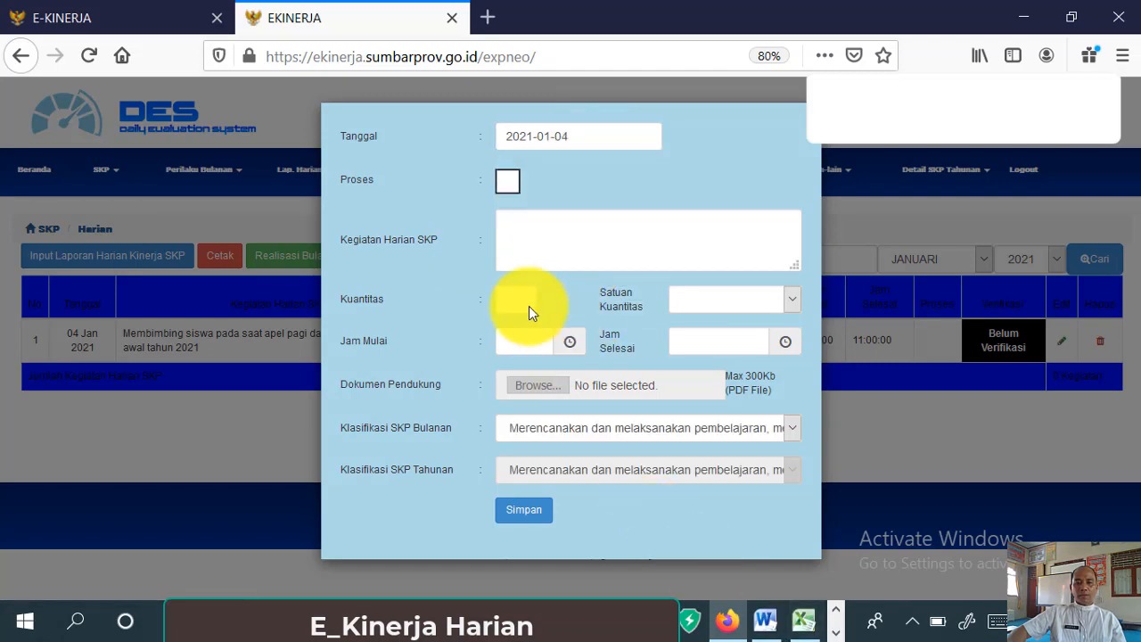
pyautogui.click(804, 622)
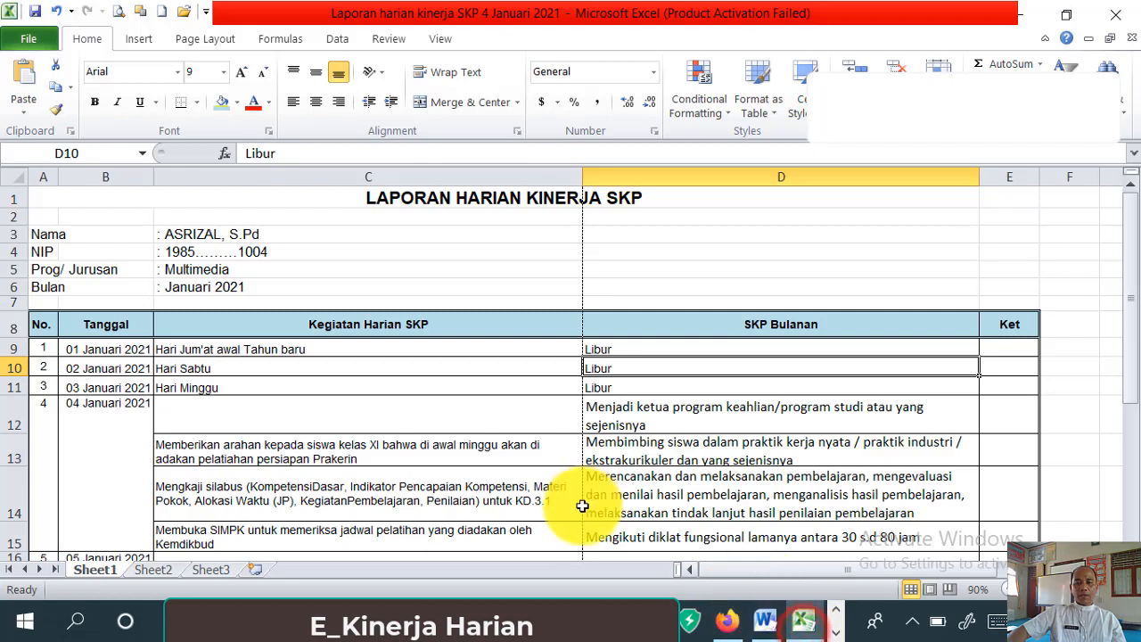
# - Copy C13's Prakerin briefing activity text and go back to the E-Kinerja entry form
pyautogui.click(358, 448)
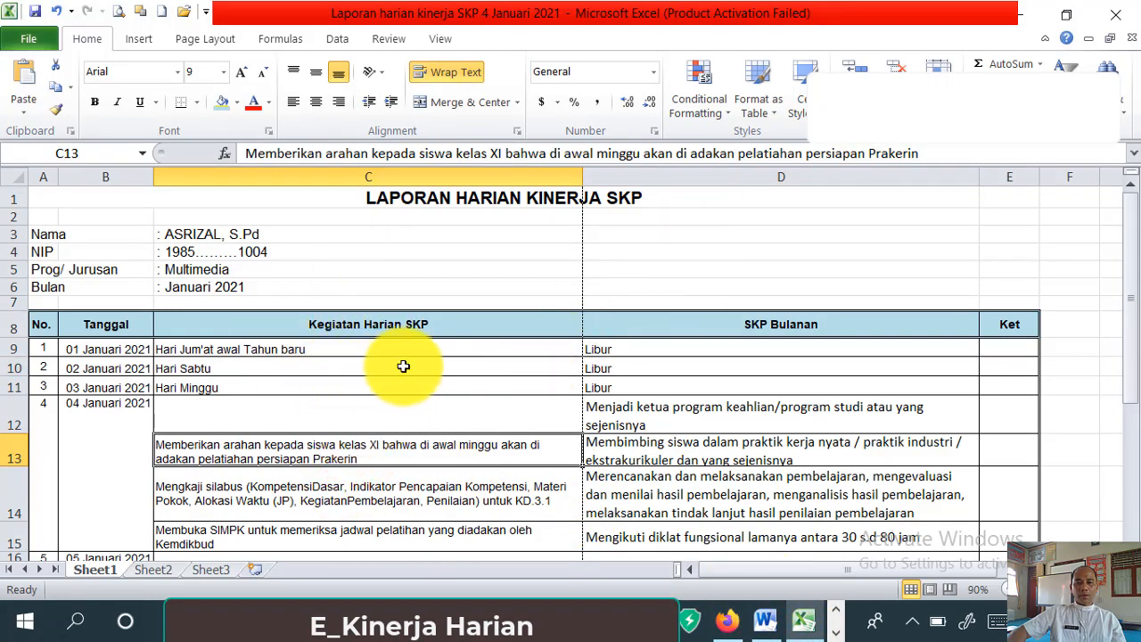
pyautogui.click(911, 152)
pyautogui.moveTo(909, 149); pyautogui.dragTo(270, 154)
pyautogui.rightClick(270, 154)
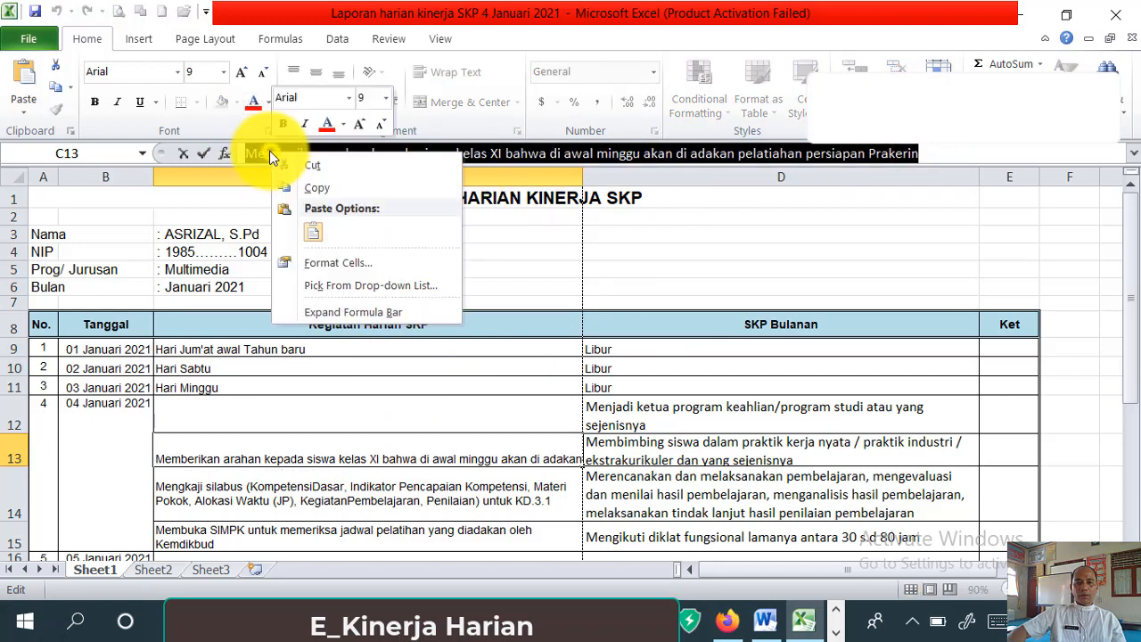
pyautogui.click(305, 190)
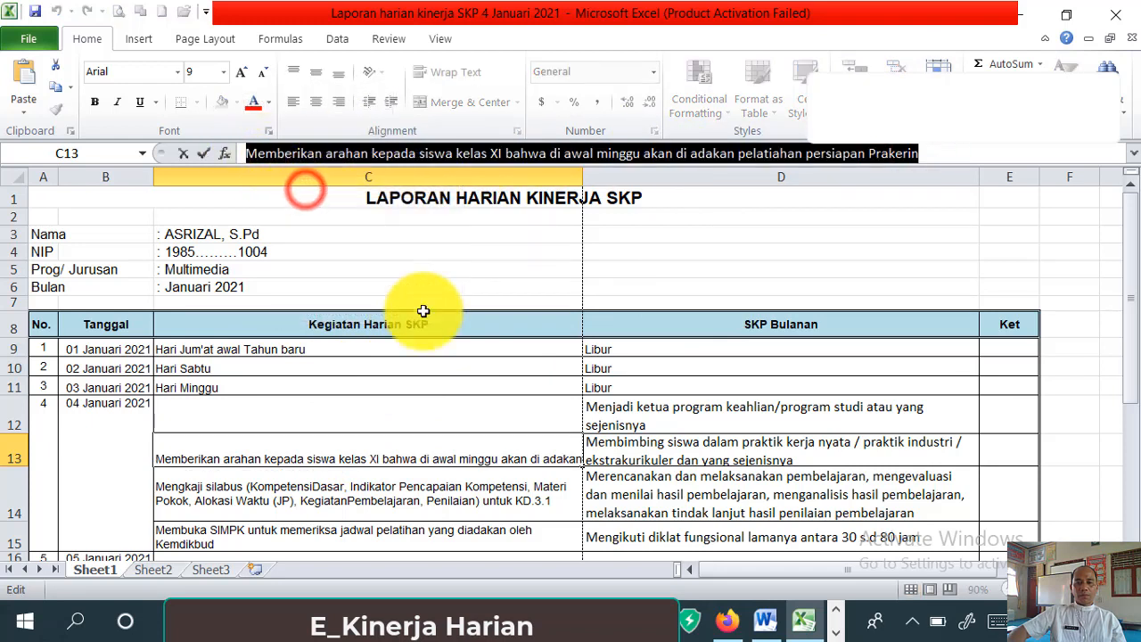
pyautogui.click(724, 622)
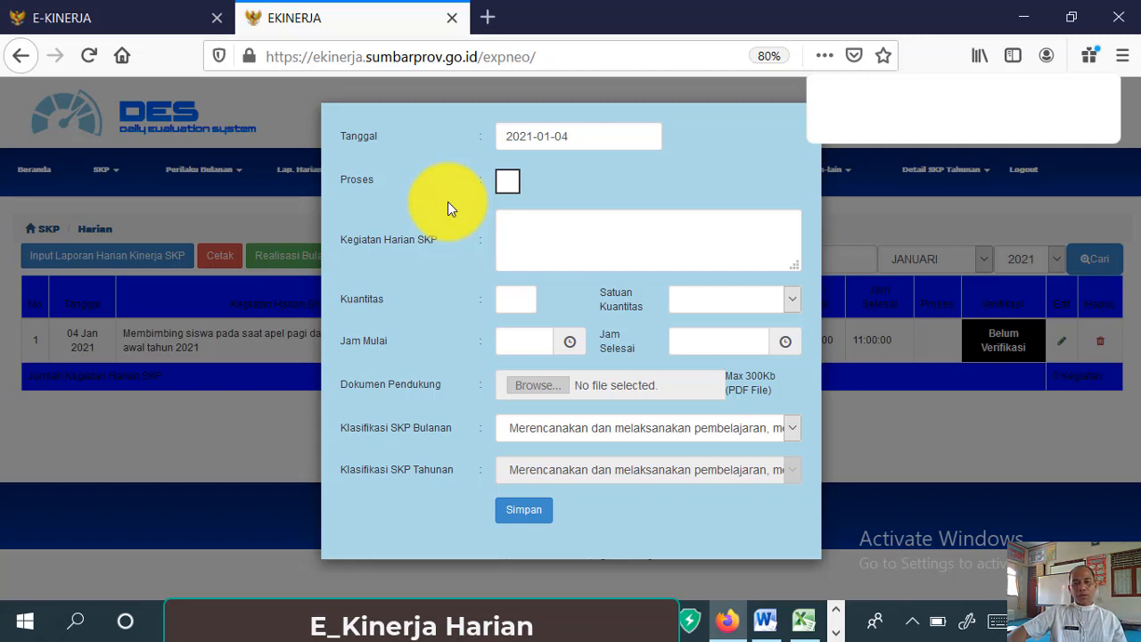
# - Paste the Prakerin briefing activity into the daily activity description
pyautogui.click(530, 228)
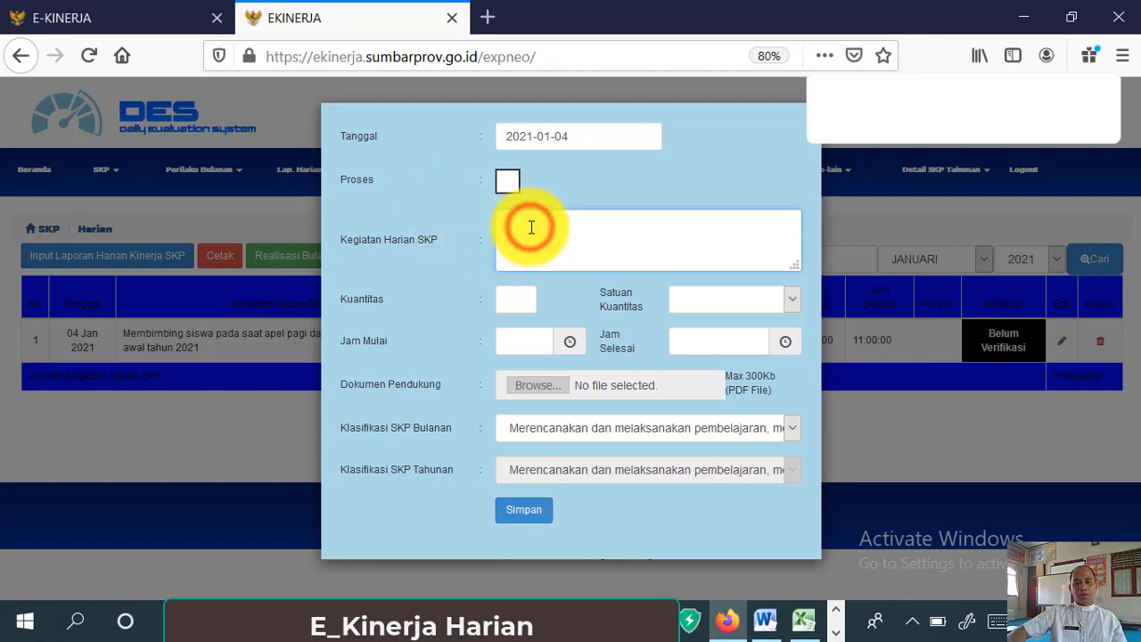
pyautogui.rightClick(530, 227)
pyautogui.click(571, 303)
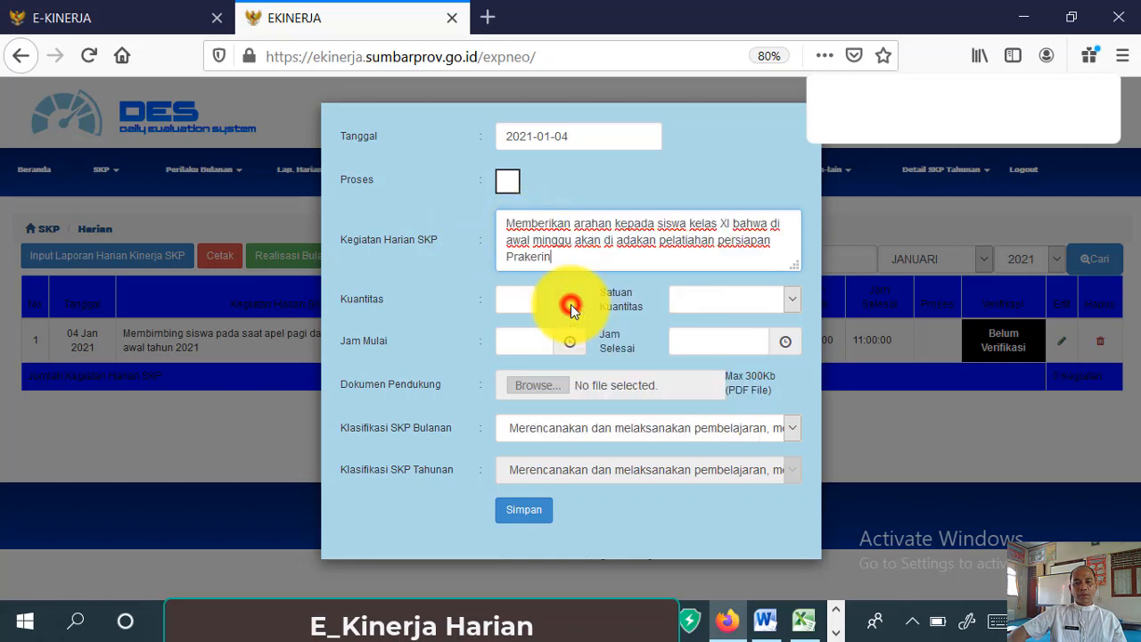
pyautogui.click(611, 231)
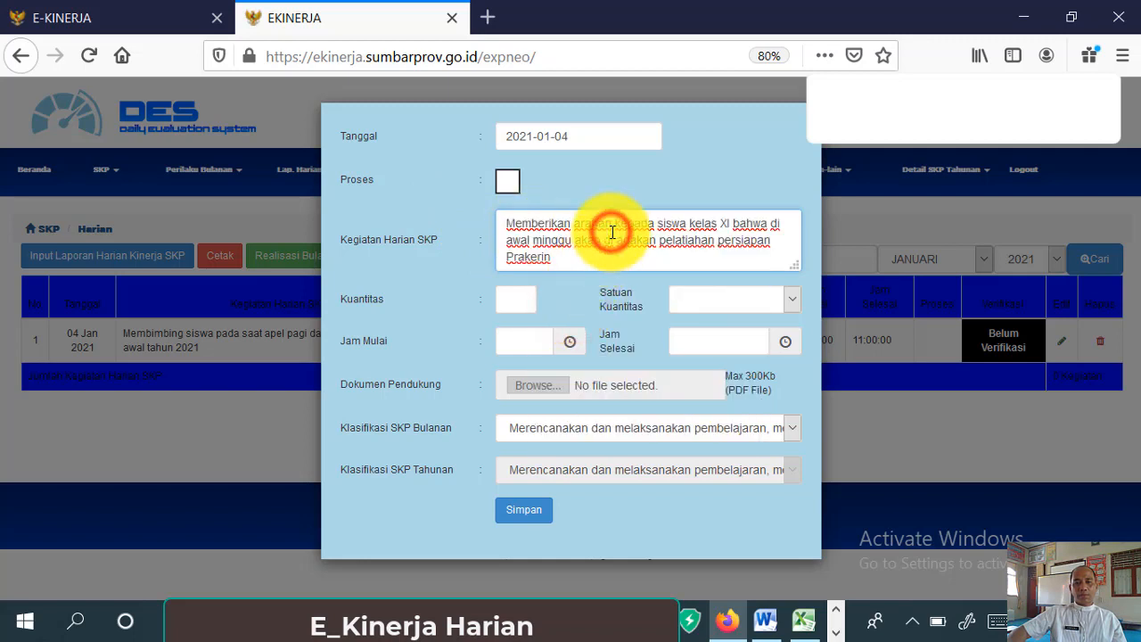
# - Set the quantity to 1 with unit Kegiatan
pyautogui.click(514, 305)
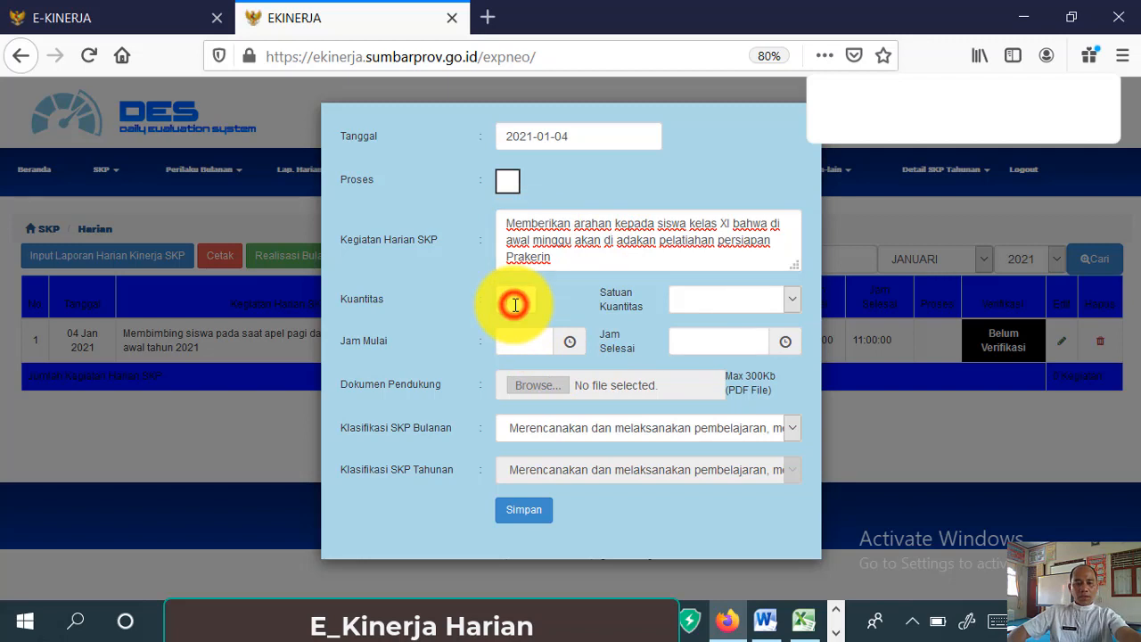
pyautogui.write('1')
pyautogui.click(553, 321)
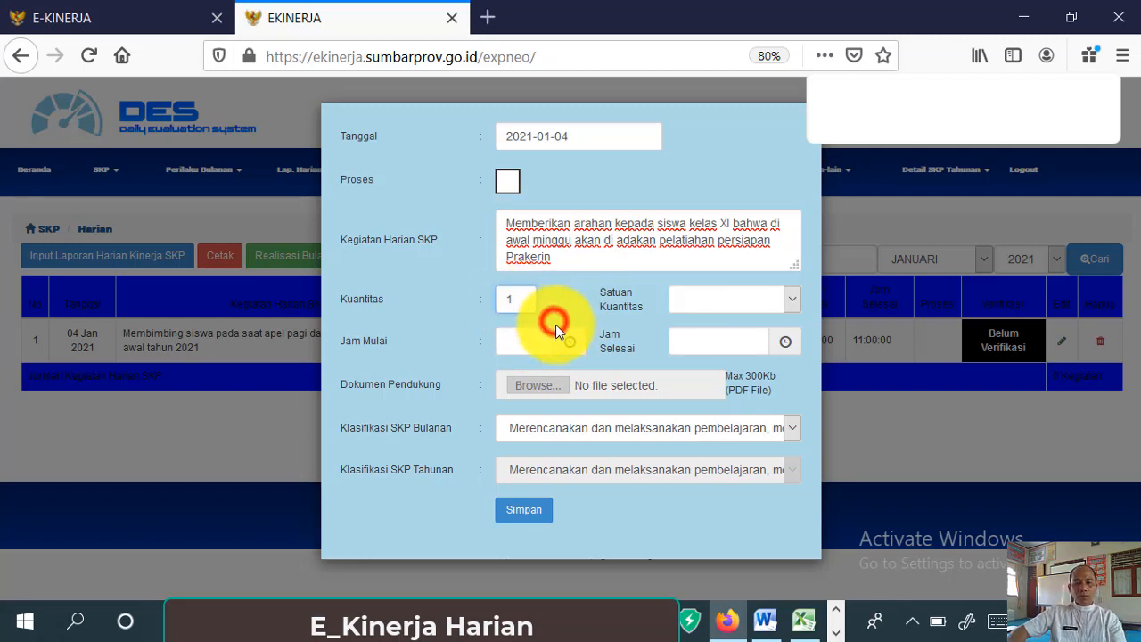
pyautogui.click(793, 301)
pyautogui.scroll(-5, 811, 517)
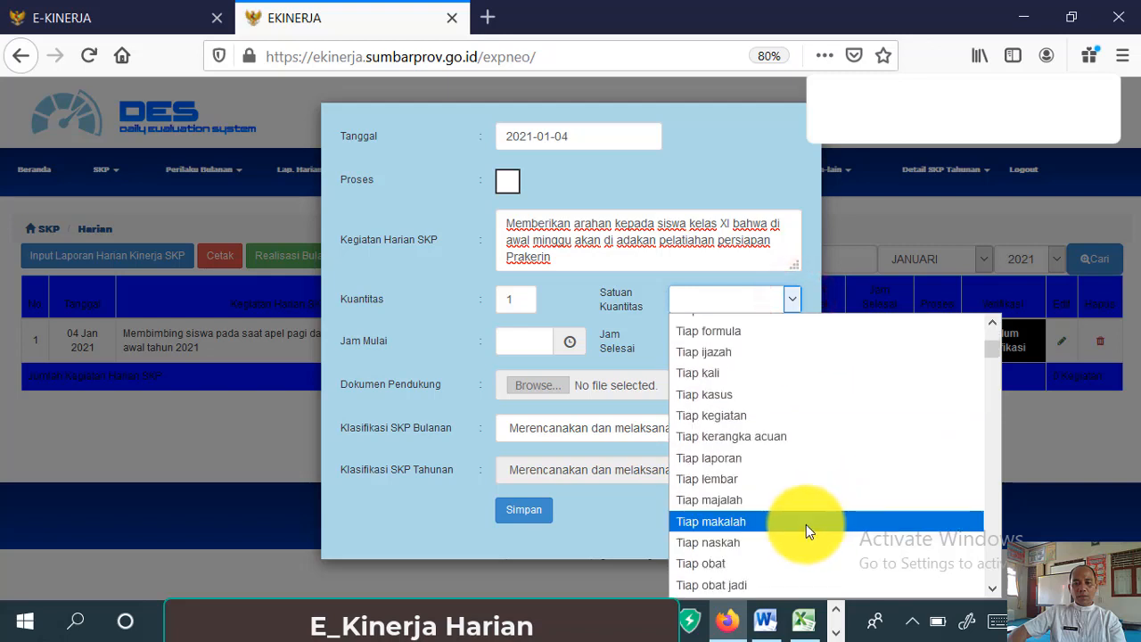
pyautogui.scroll(-10, 794, 516)
pyautogui.scroll(2, 717, 475)
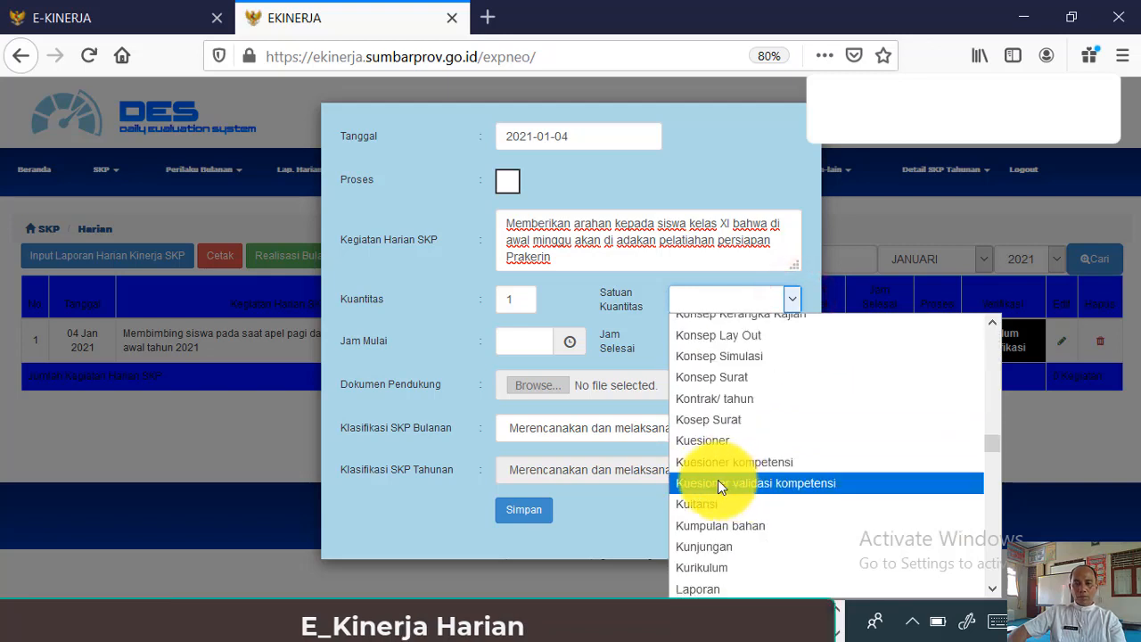
pyautogui.scroll(5, 718, 480)
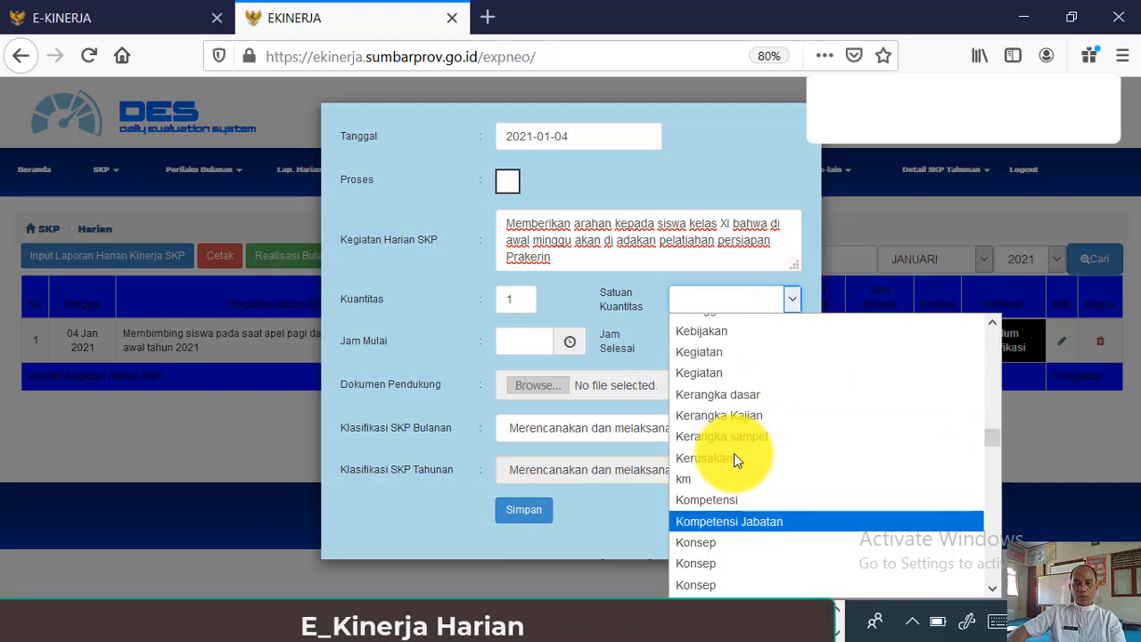
pyautogui.click(704, 371)
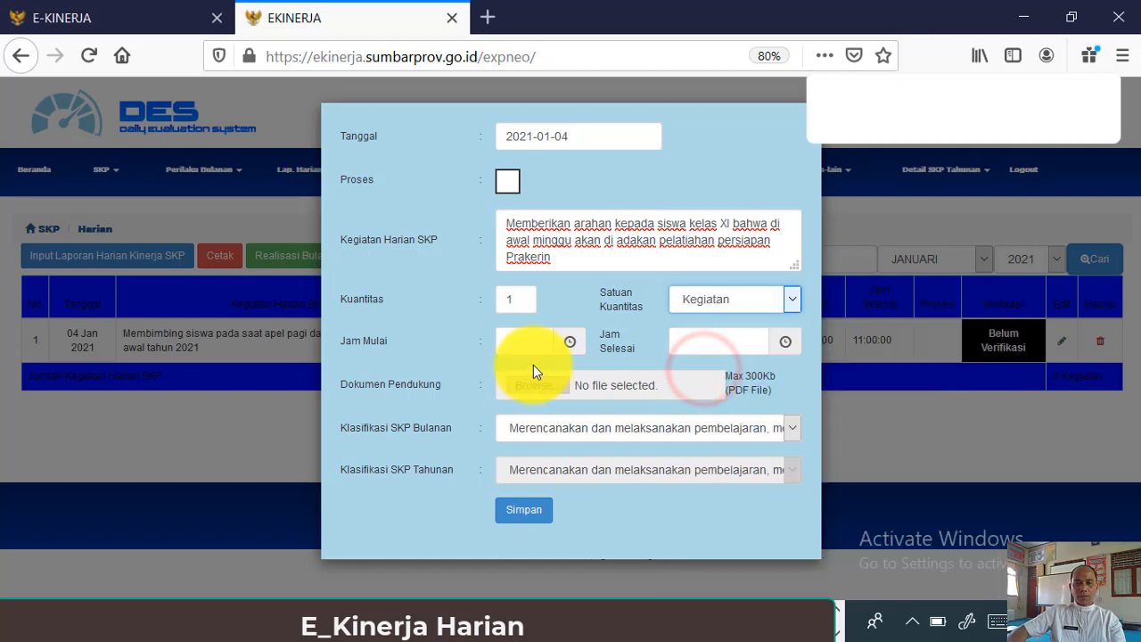
# - Set Jam Mulai to 11:30 and Jam Selesai to 12:30
pyautogui.click(512, 340)
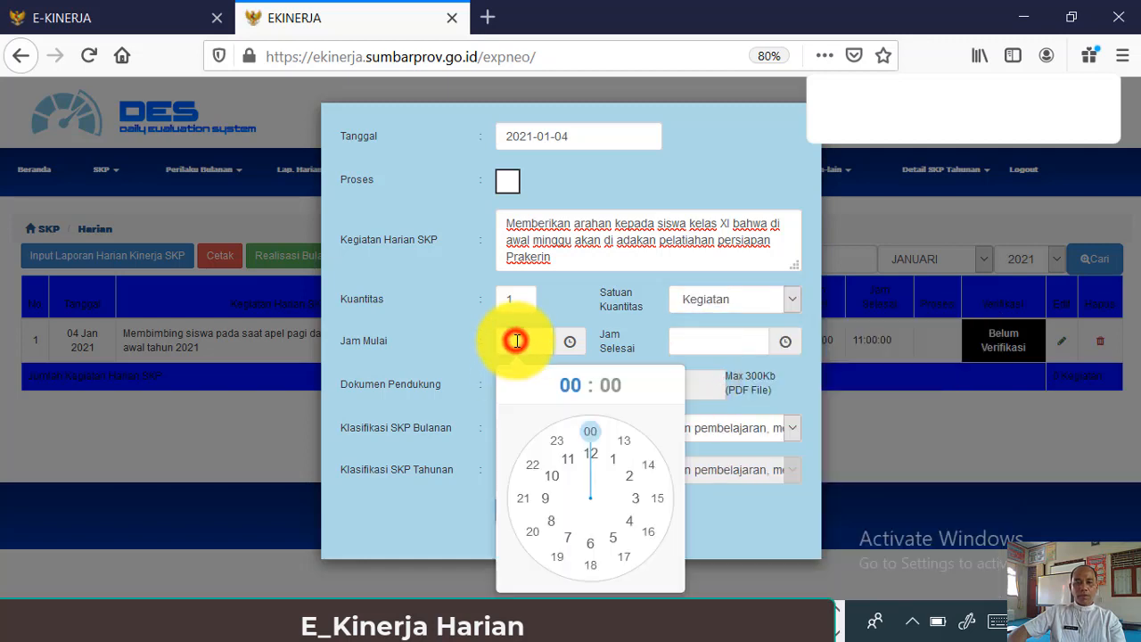
pyautogui.click(571, 463)
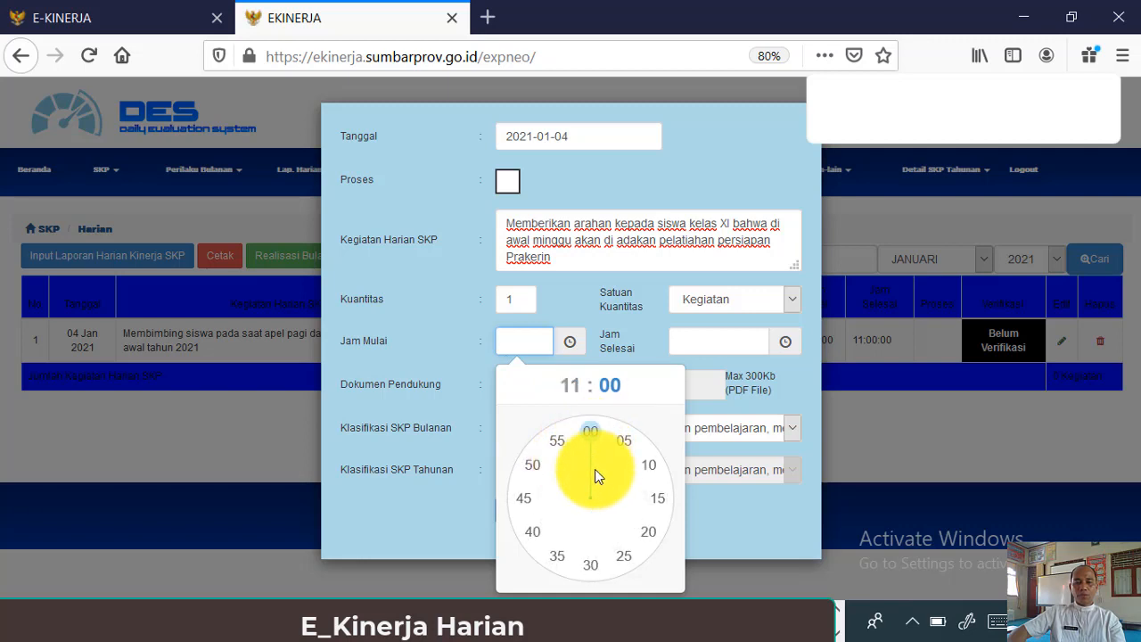
pyautogui.click(590, 569)
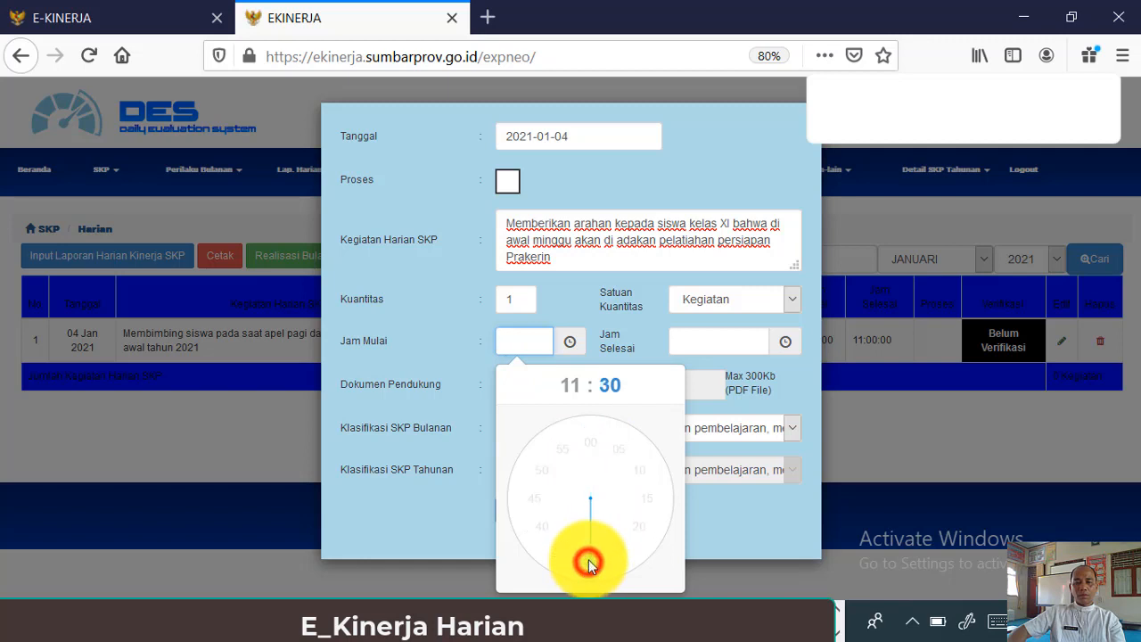
pyautogui.click(701, 343)
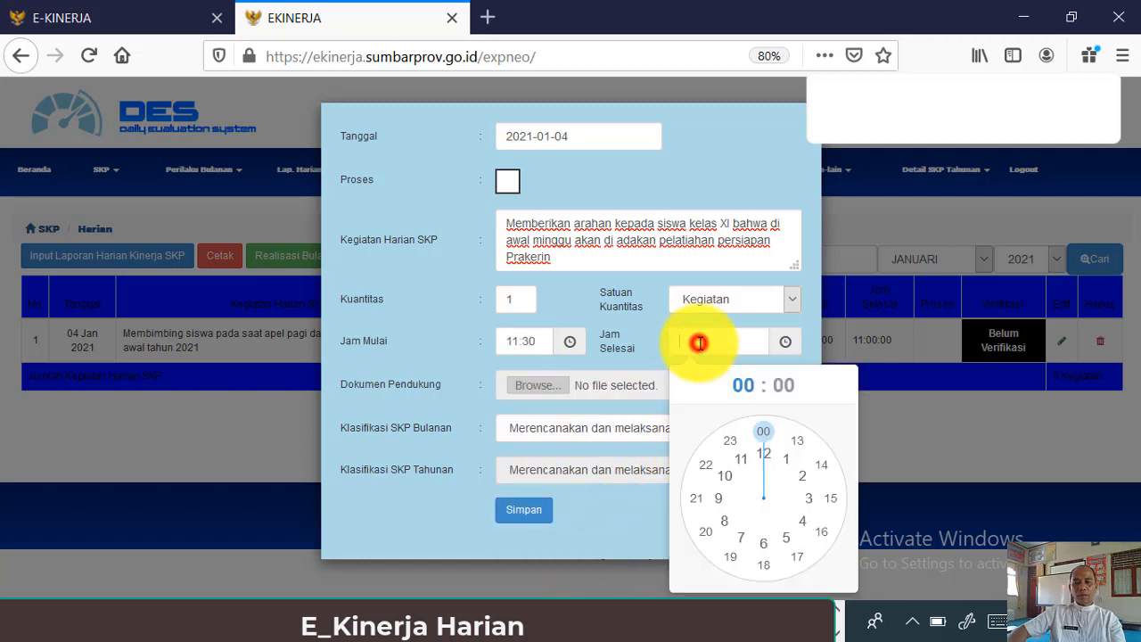
pyautogui.click(769, 458)
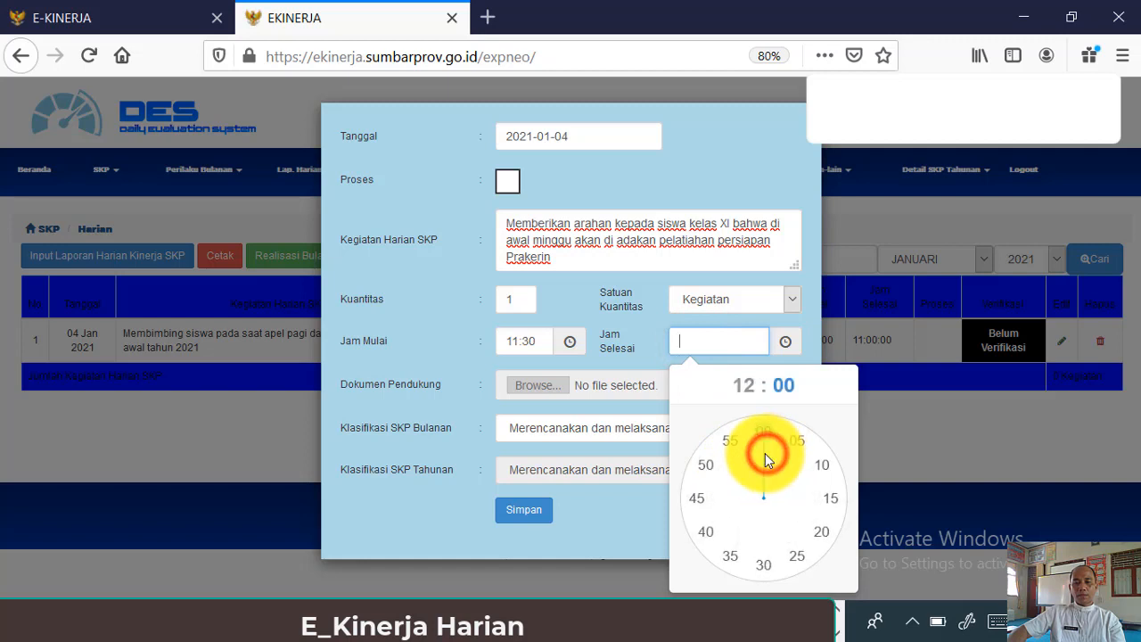
pyautogui.click(765, 566)
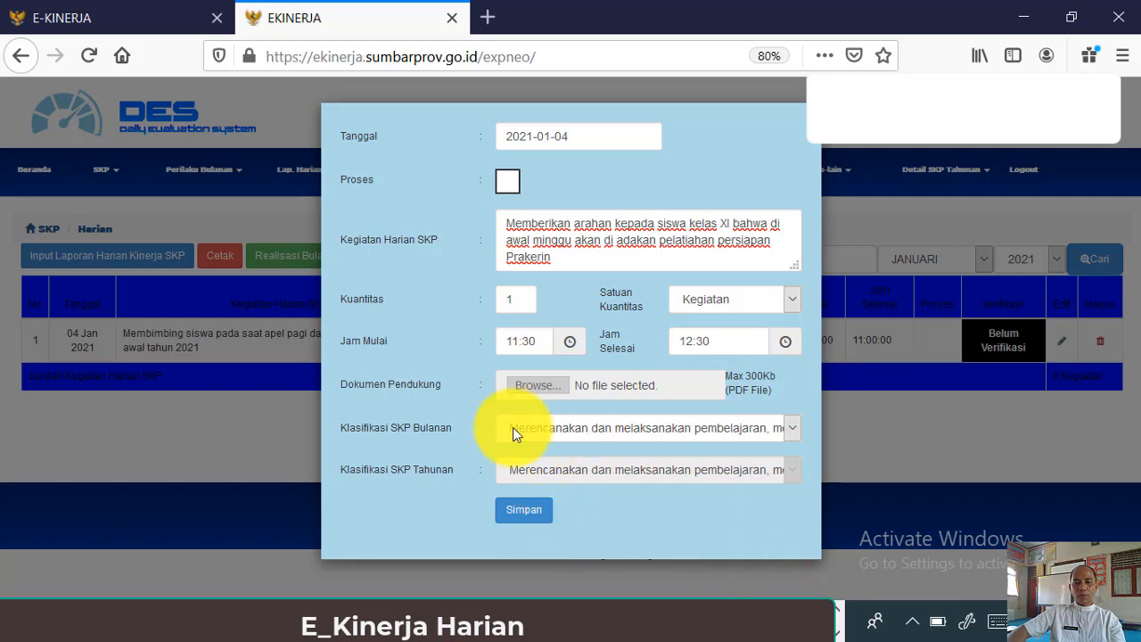
# - Classify the entry as 'Membimbing siswa dalam praktik kerja nyata…' and save it, confirming processing
pyautogui.click(793, 428)
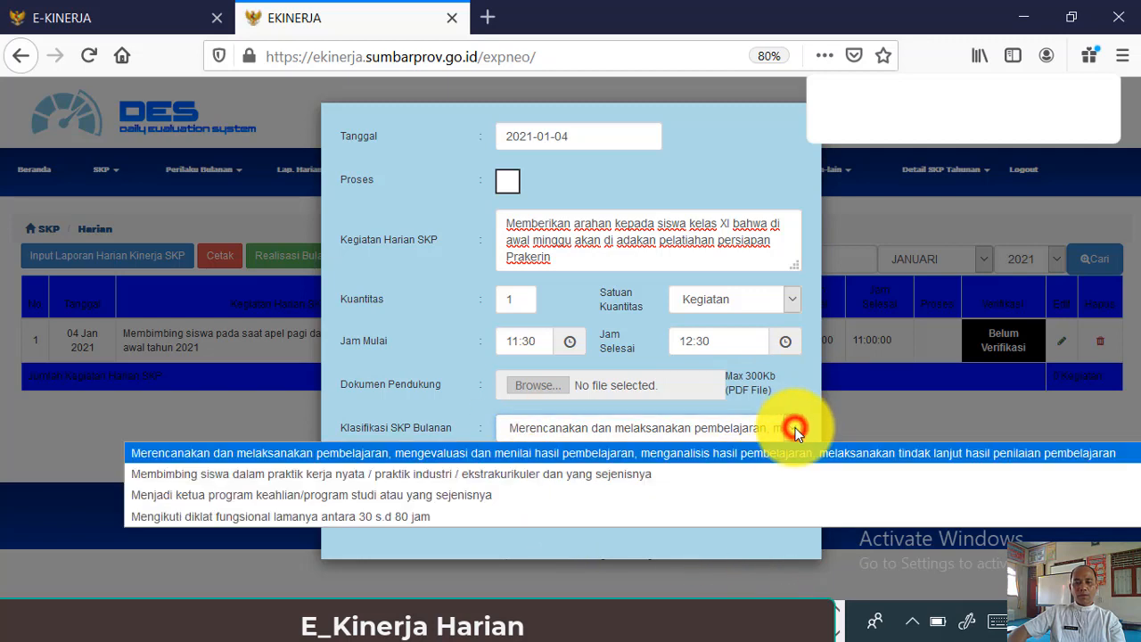
pyautogui.click(687, 481)
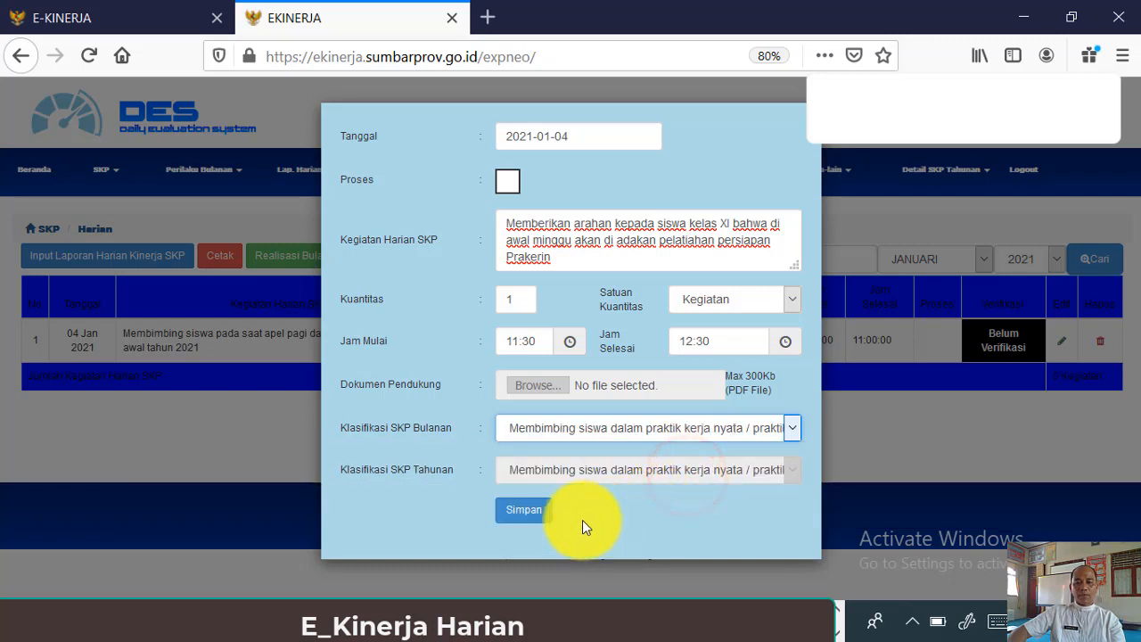
pyautogui.click(524, 510)
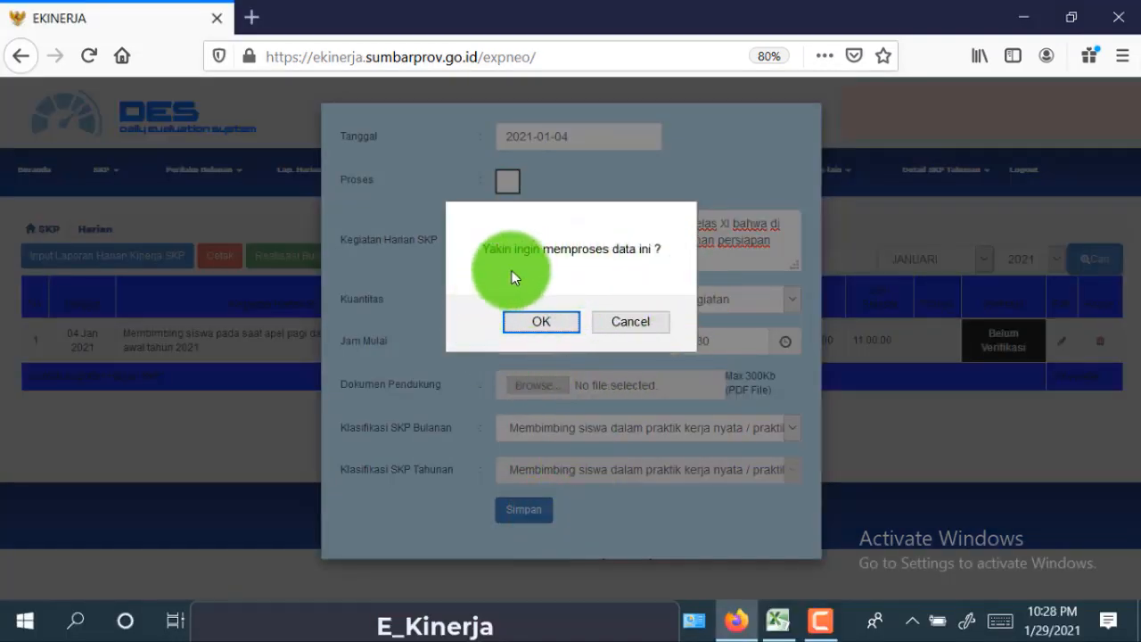
pyautogui.click(571, 327)
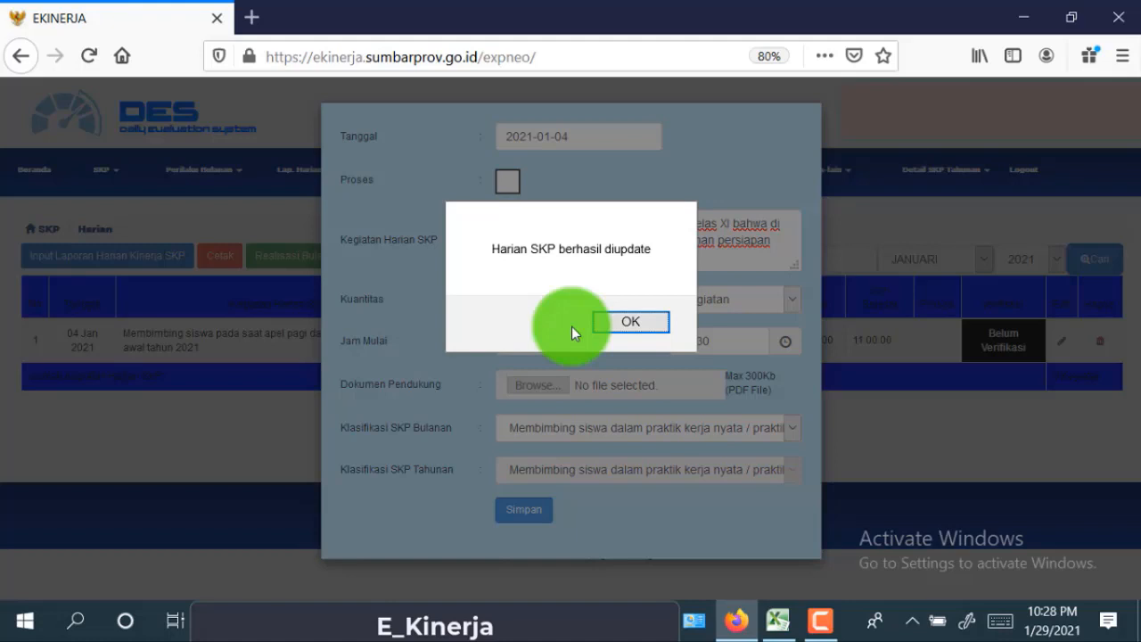
# - Dismiss the 'Harian SKP berhasil diupdate' notice
pyautogui.click(651, 324)
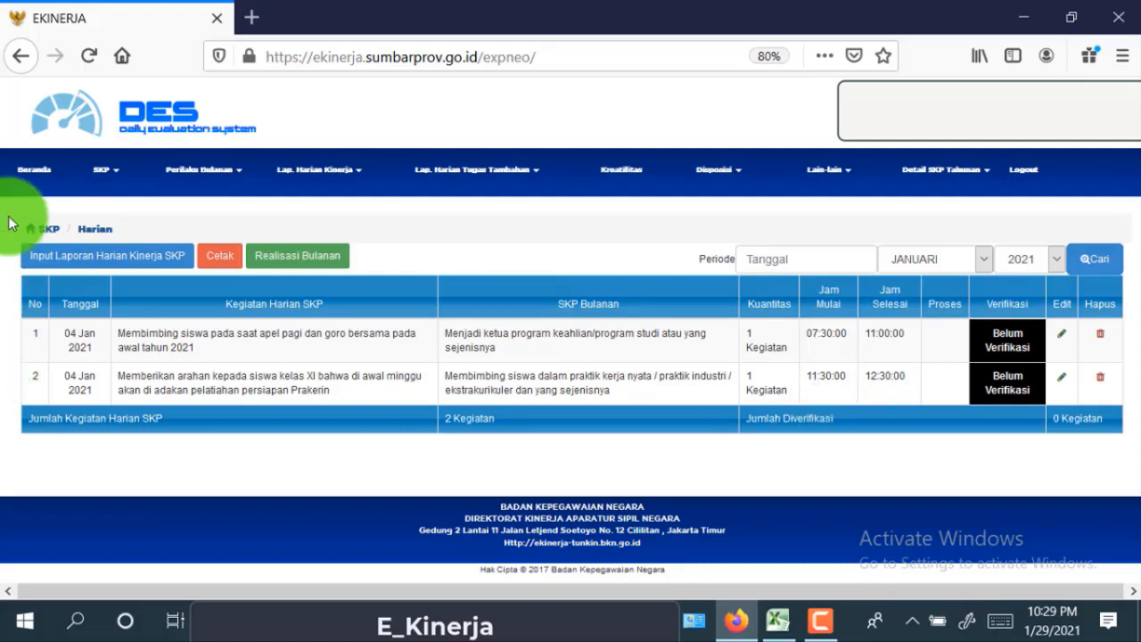
# - Open a new daily SKP entry form and pick 4 January 2021 as its date
pyautogui.click(184, 261)
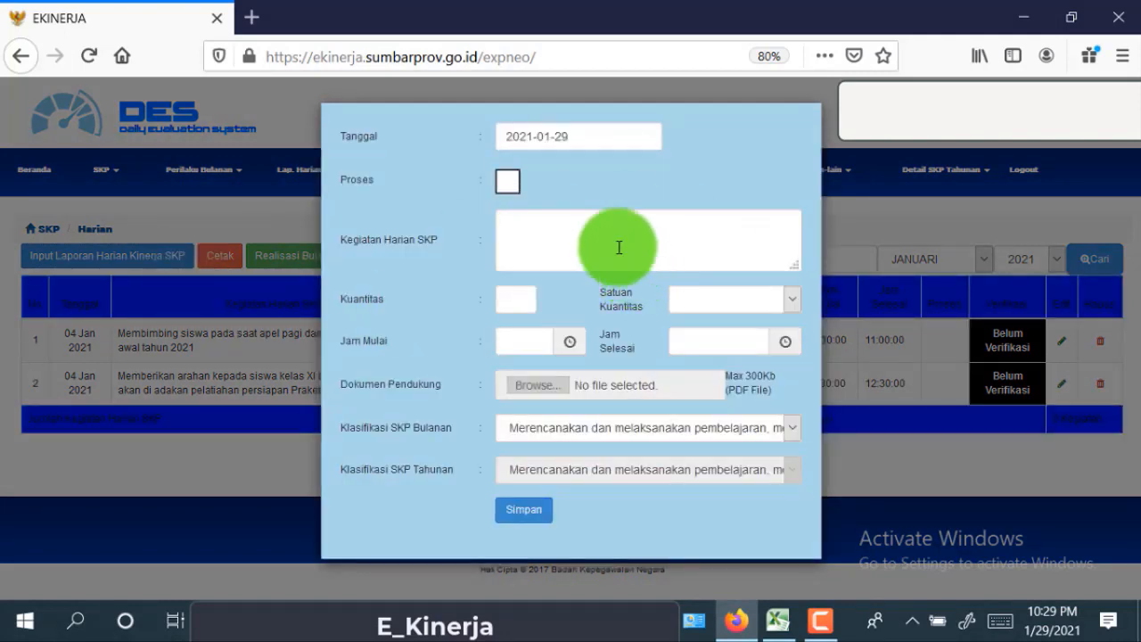
pyautogui.click(586, 142)
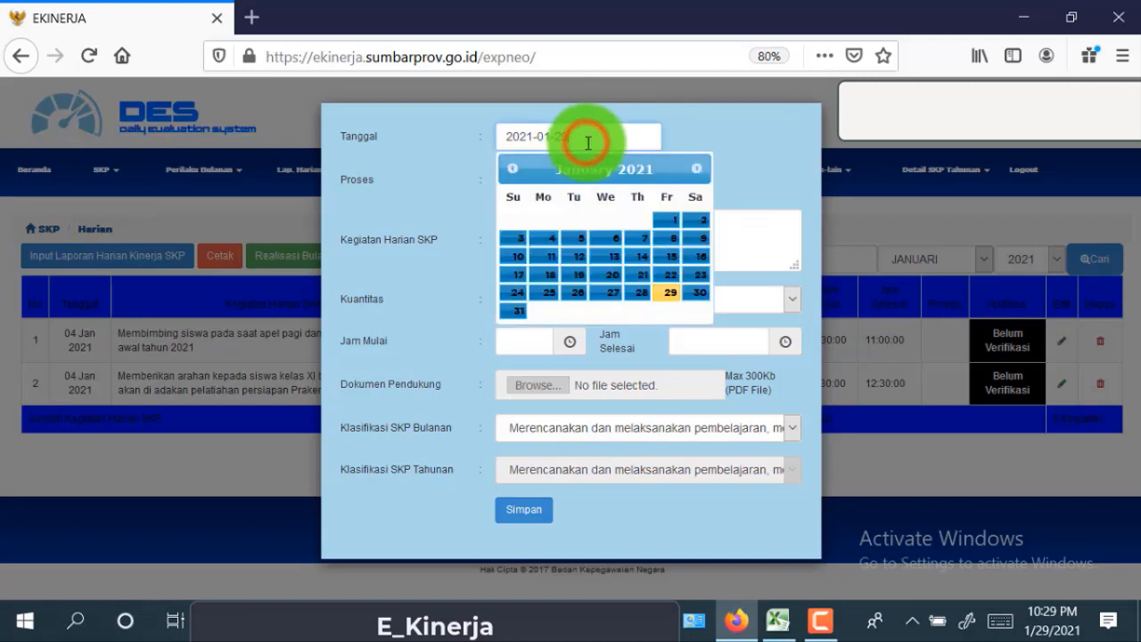
pyautogui.click(548, 244)
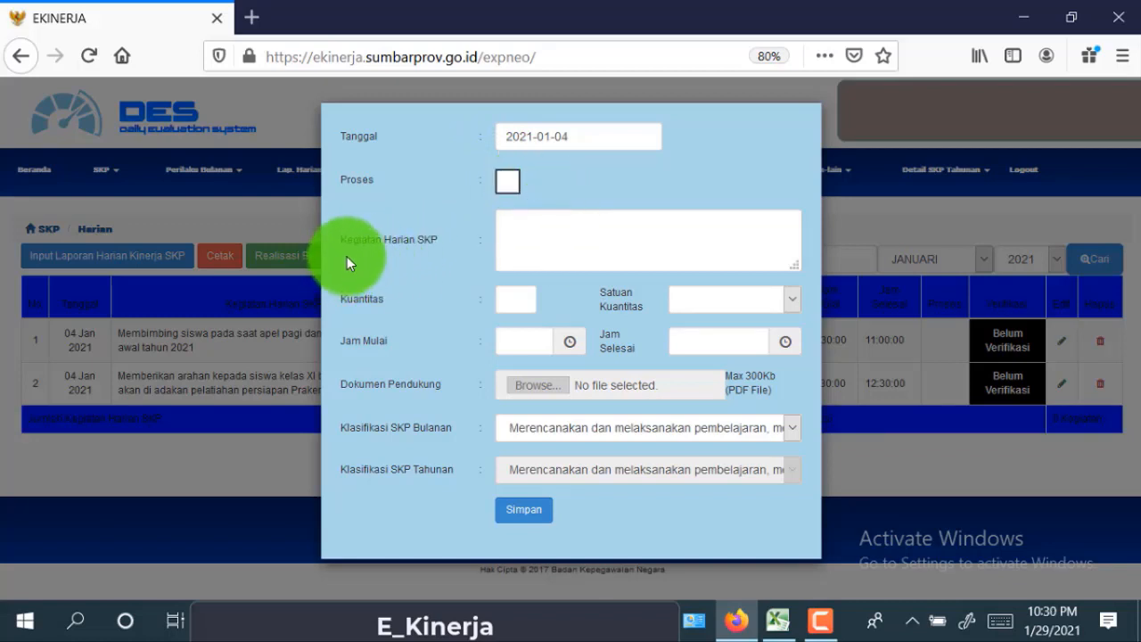
# - In Excel, move to C14 and select its full Mengkaji silabus activity text for copying
pyautogui.click(777, 628)
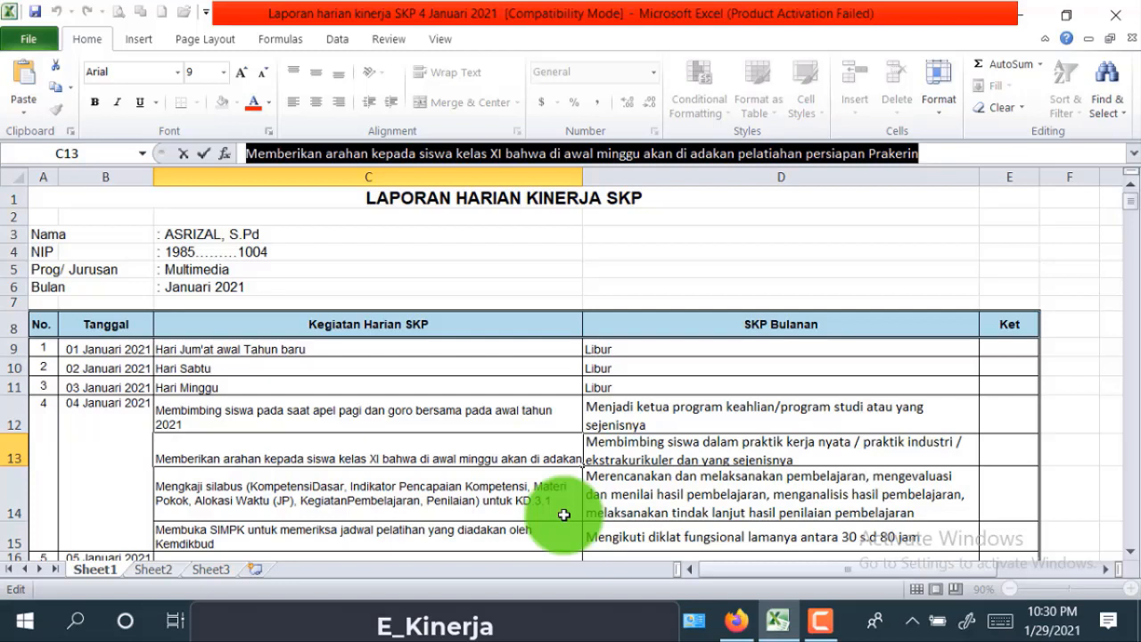
pyautogui.click(490, 486)
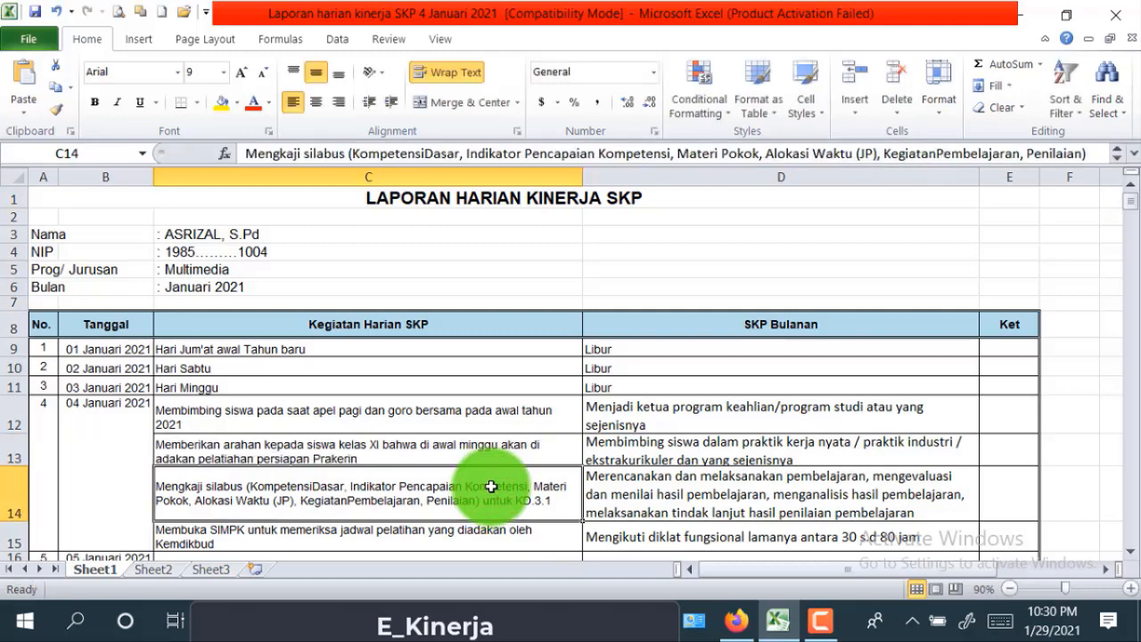
pyautogui.scroll(-1, 491, 486)
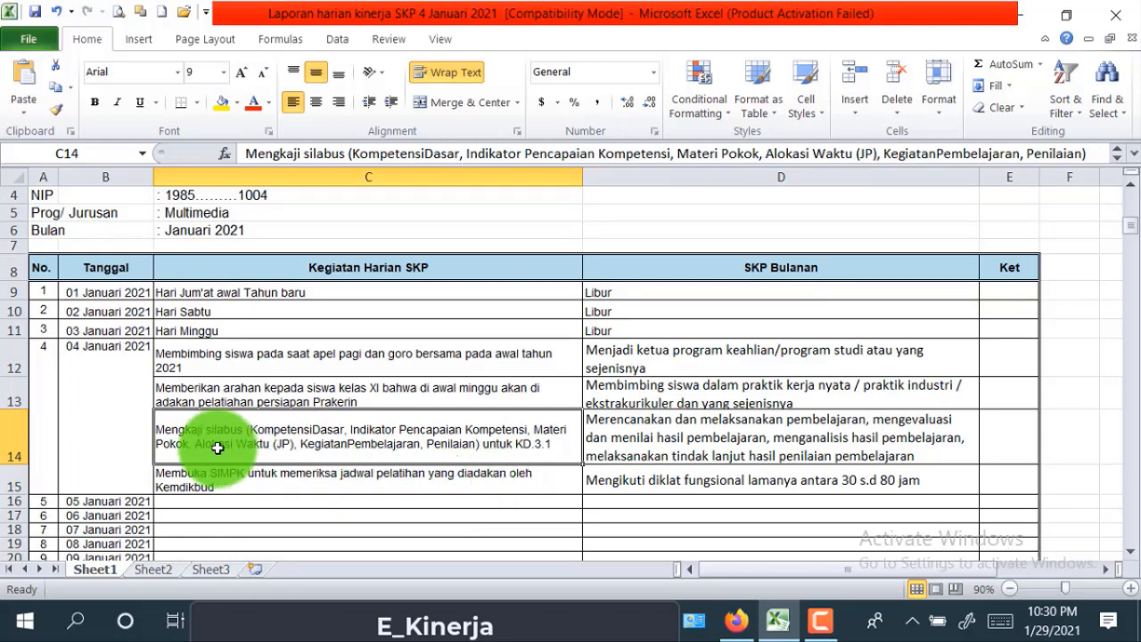
pyautogui.scroll(-4, 153, 494)
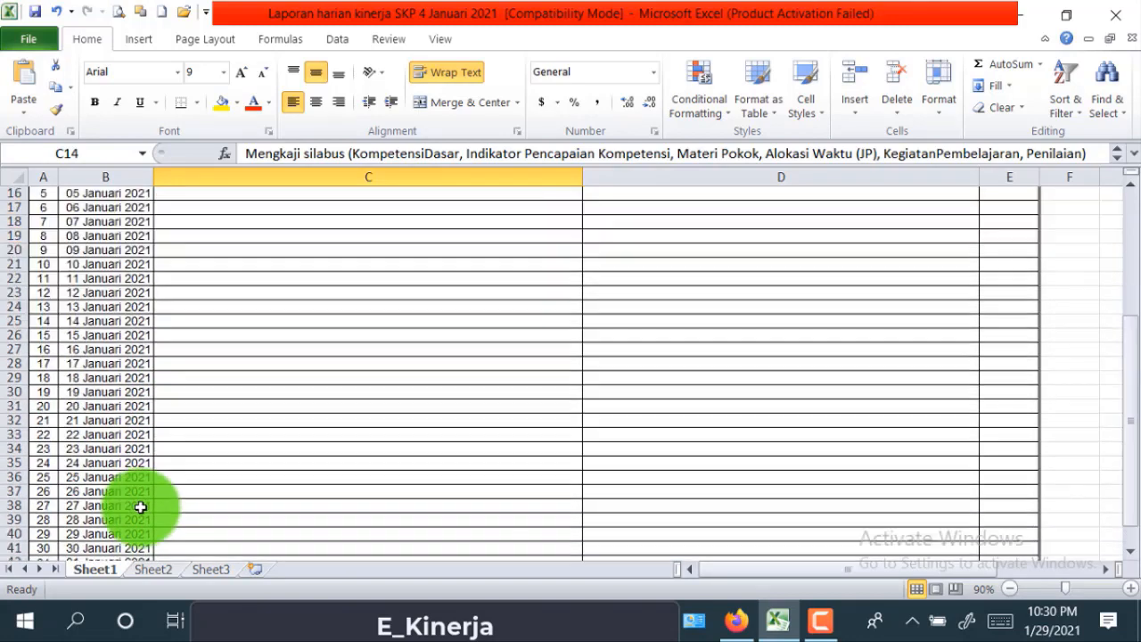
pyautogui.scroll(-3, 139, 506)
pyautogui.scroll(6, 140, 506)
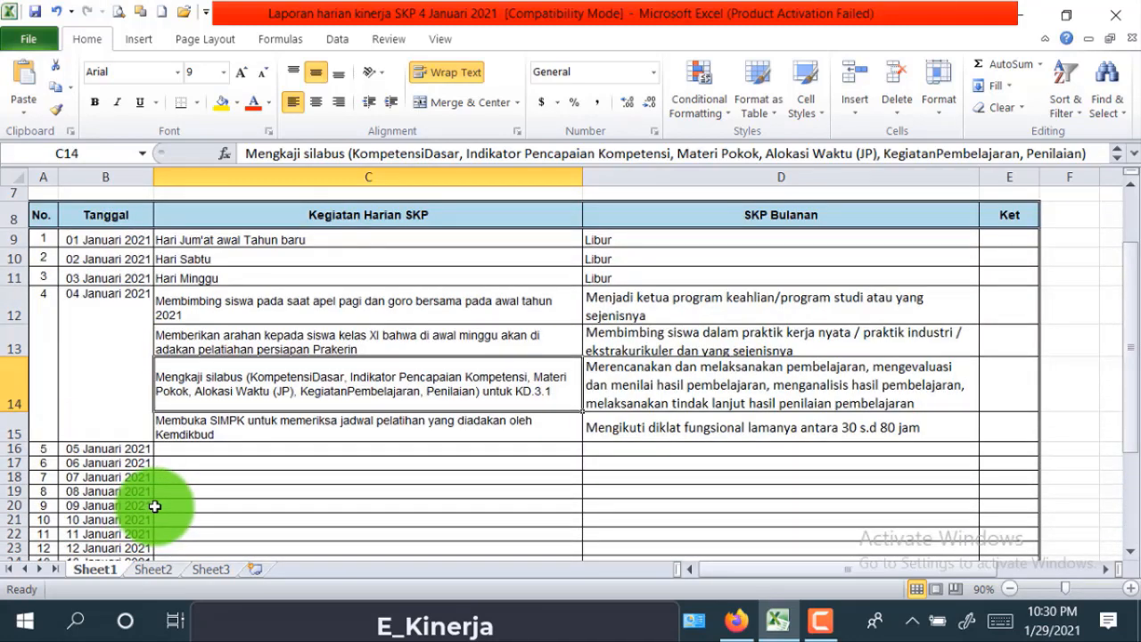
pyautogui.scroll(2, 154, 506)
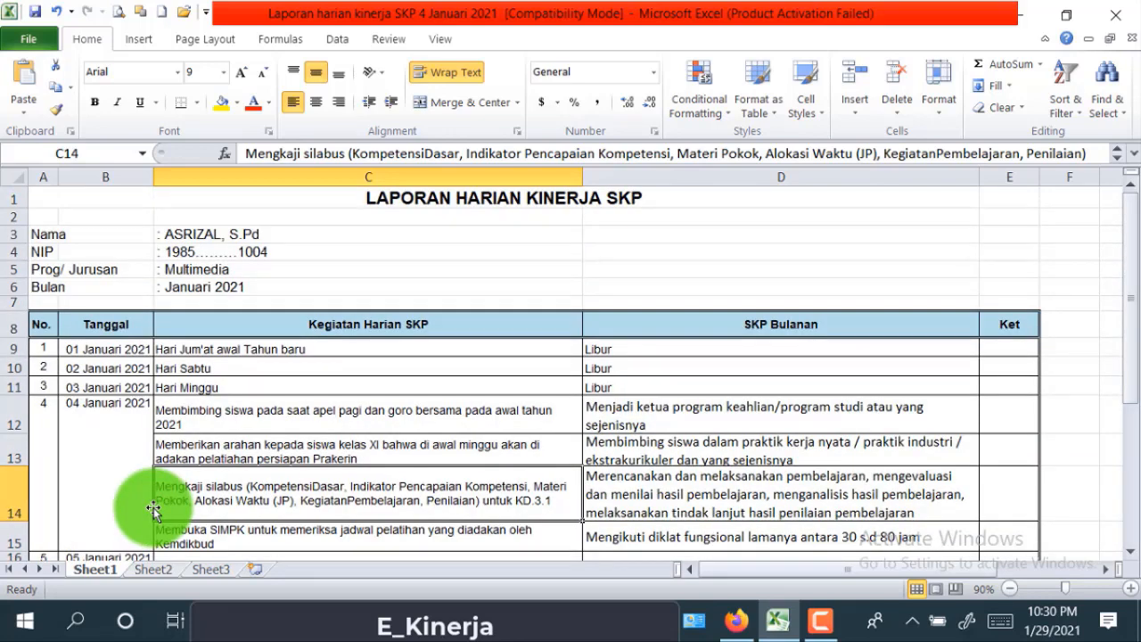
pyautogui.scroll(-2, 154, 506)
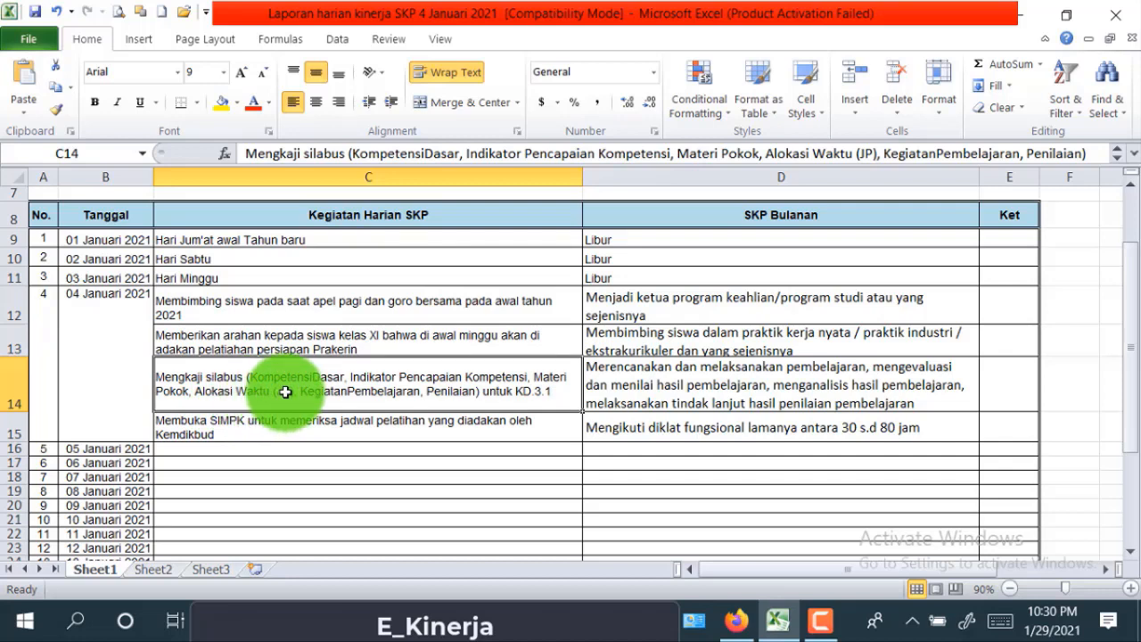
pyautogui.click(247, 155)
pyautogui.moveTo(247, 155); pyautogui.dragTo(1114, 154)
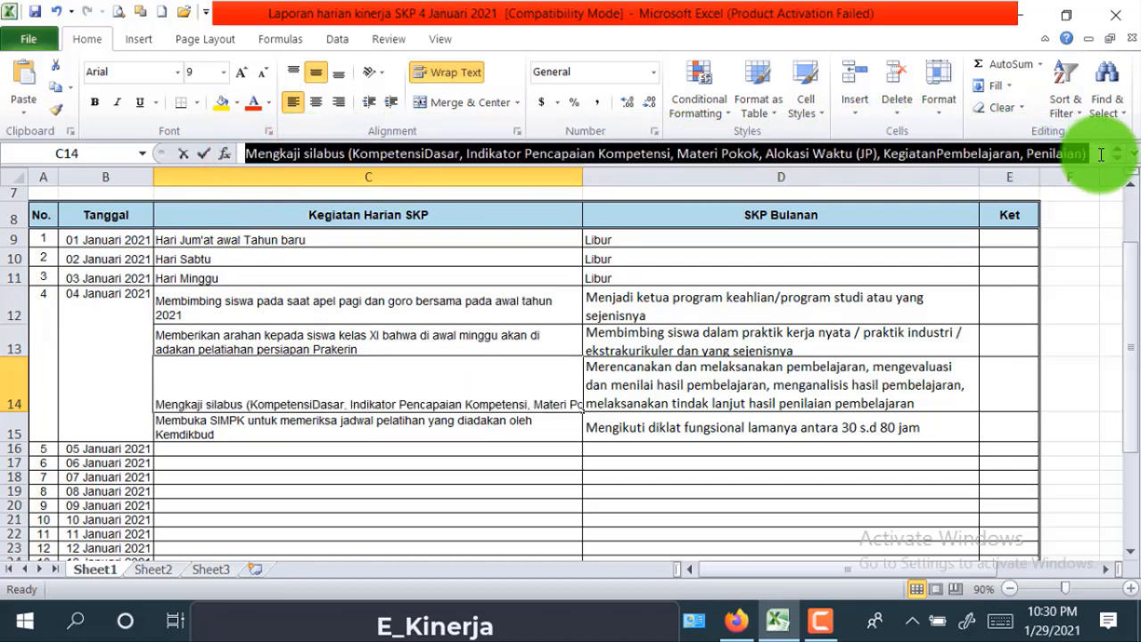
pyautogui.rightClick(341, 155)
# - Copy the C14 syllabus-review text and paste it into the E-Kinerja activity description
pyautogui.click(375, 193)
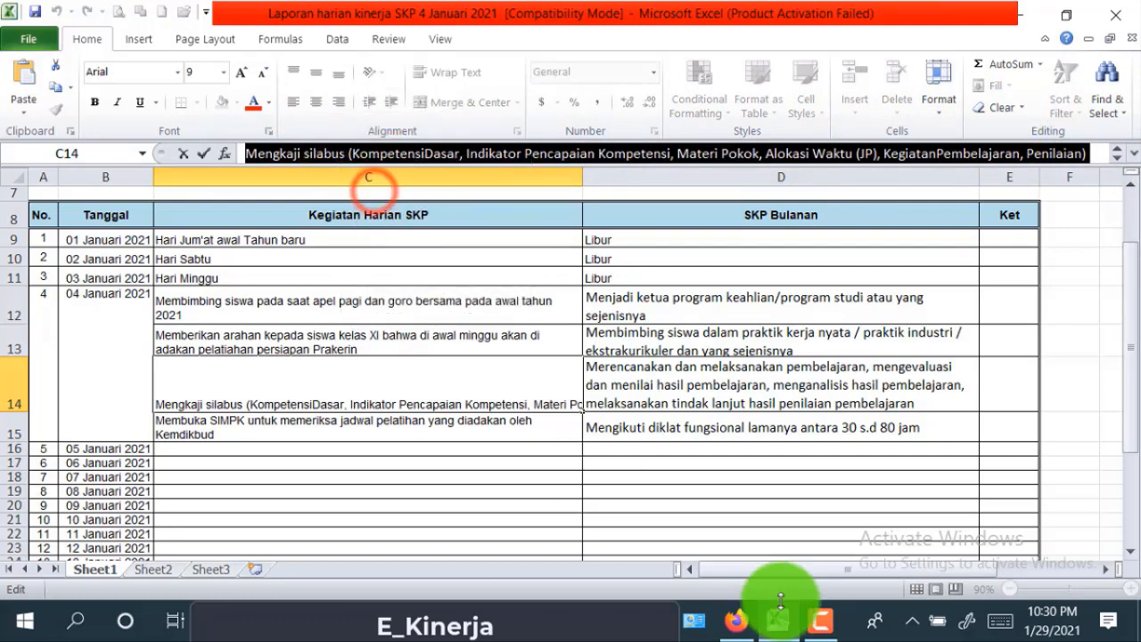
pyautogui.click(740, 628)
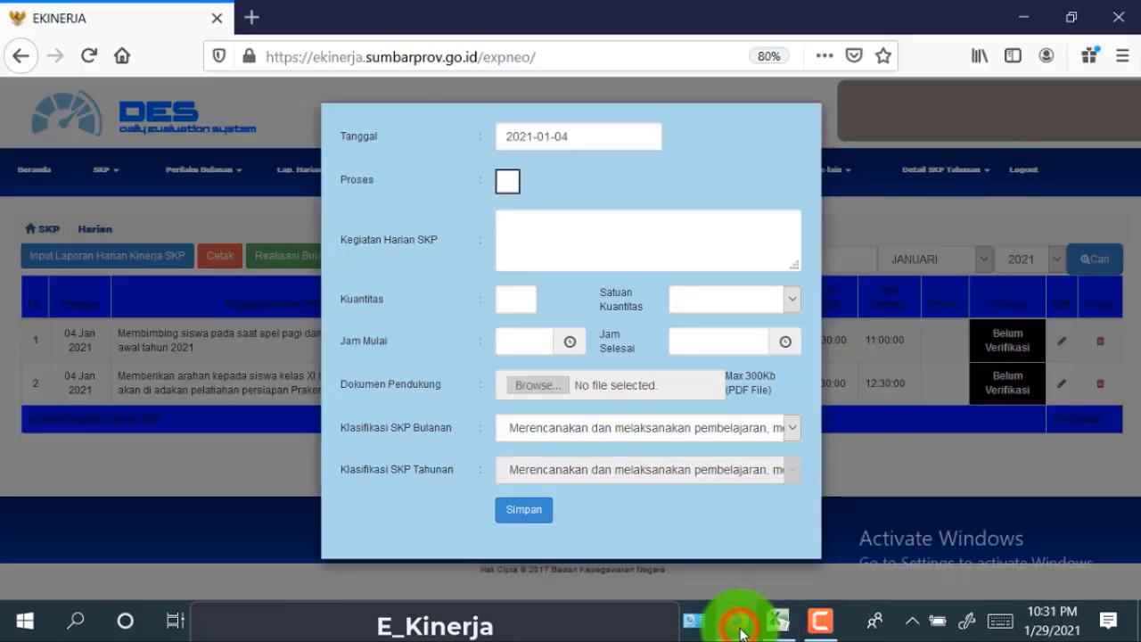
pyautogui.rightClick(531, 232)
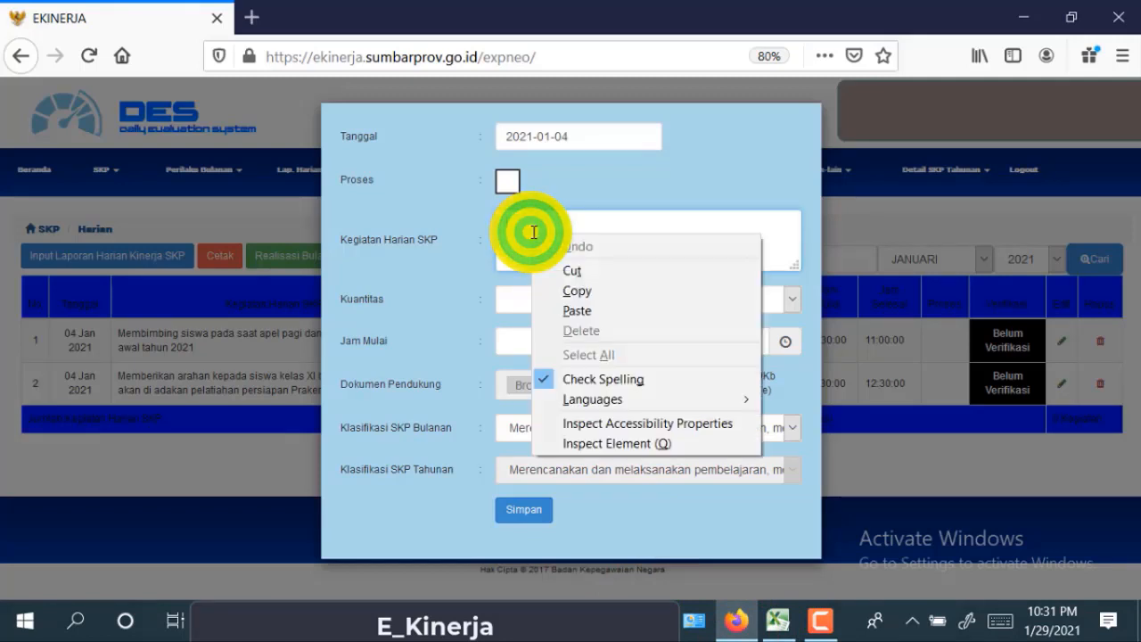
pyautogui.click(565, 309)
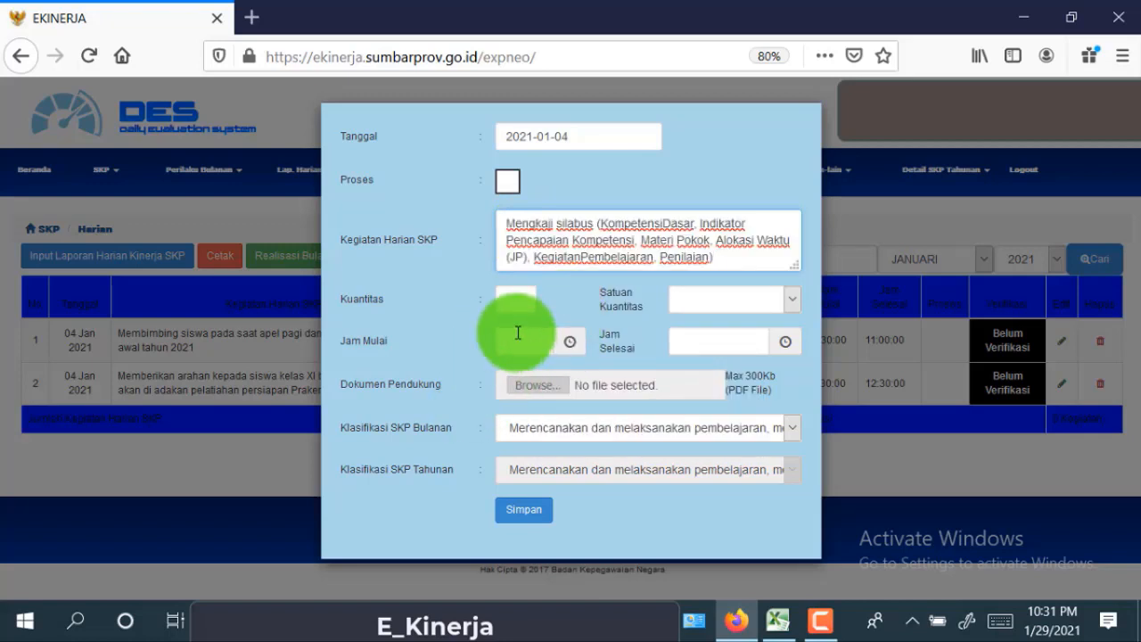
# - Set the quantity to 1 with unit Kegiatan
pyautogui.click(524, 309)
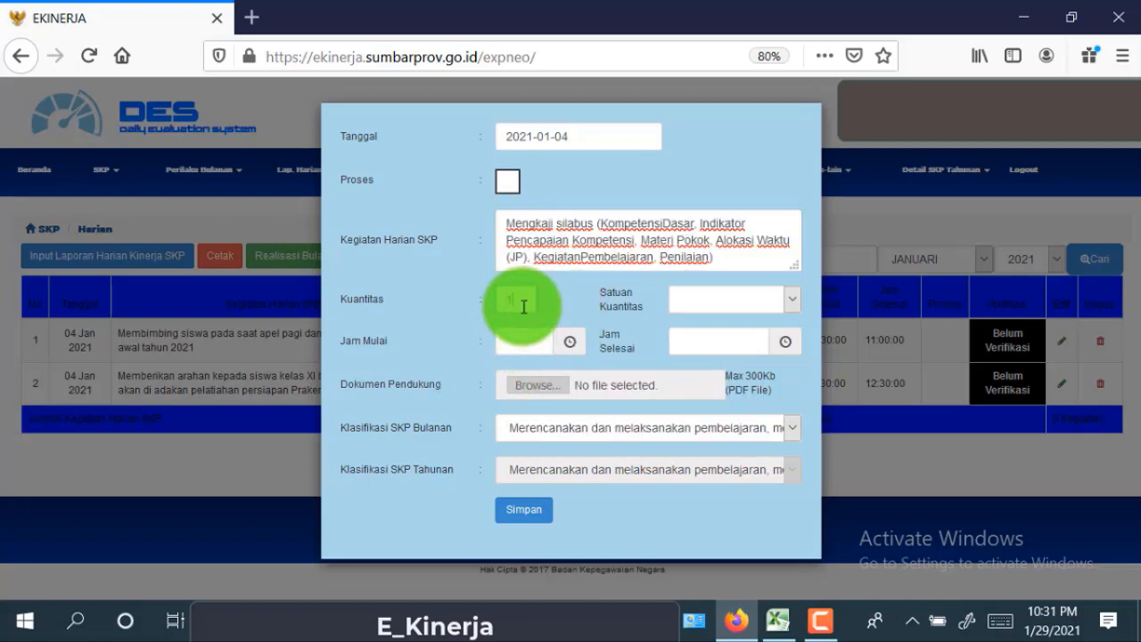
pyautogui.write('1')
pyautogui.click(522, 323)
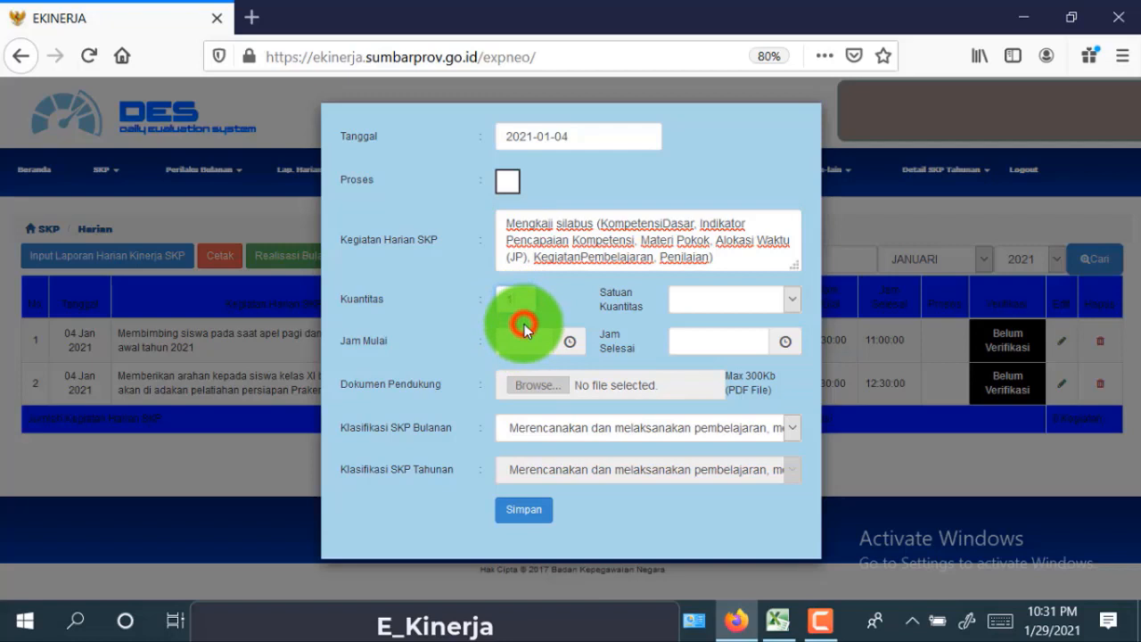
pyautogui.click(792, 303)
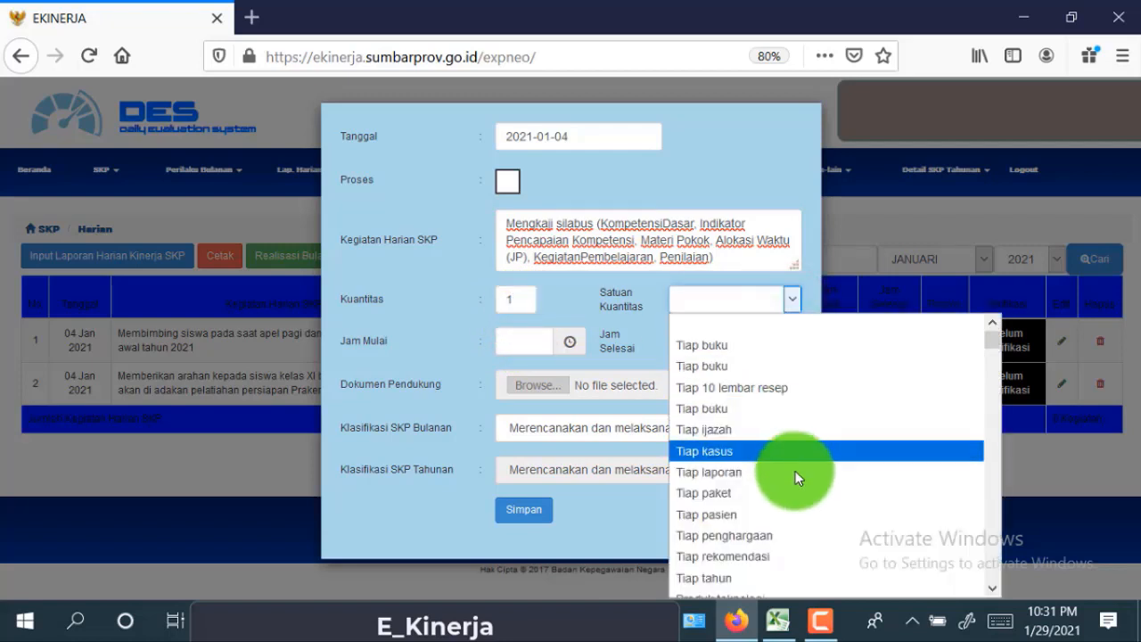
pyautogui.scroll(-10, 765, 534)
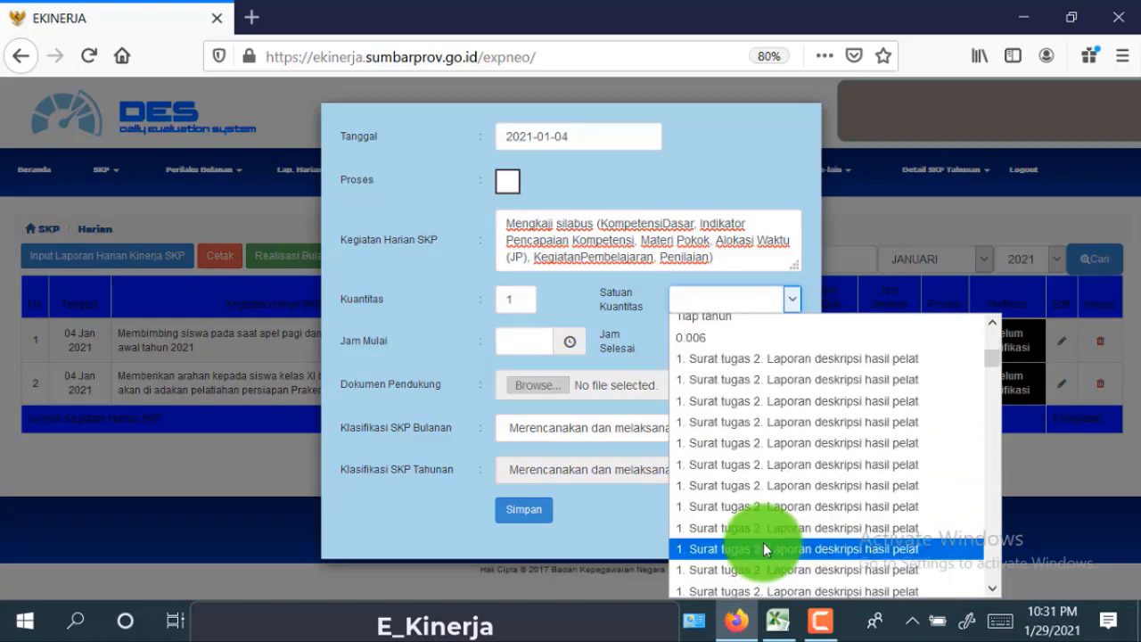
pyautogui.scroll(-20, 762, 552)
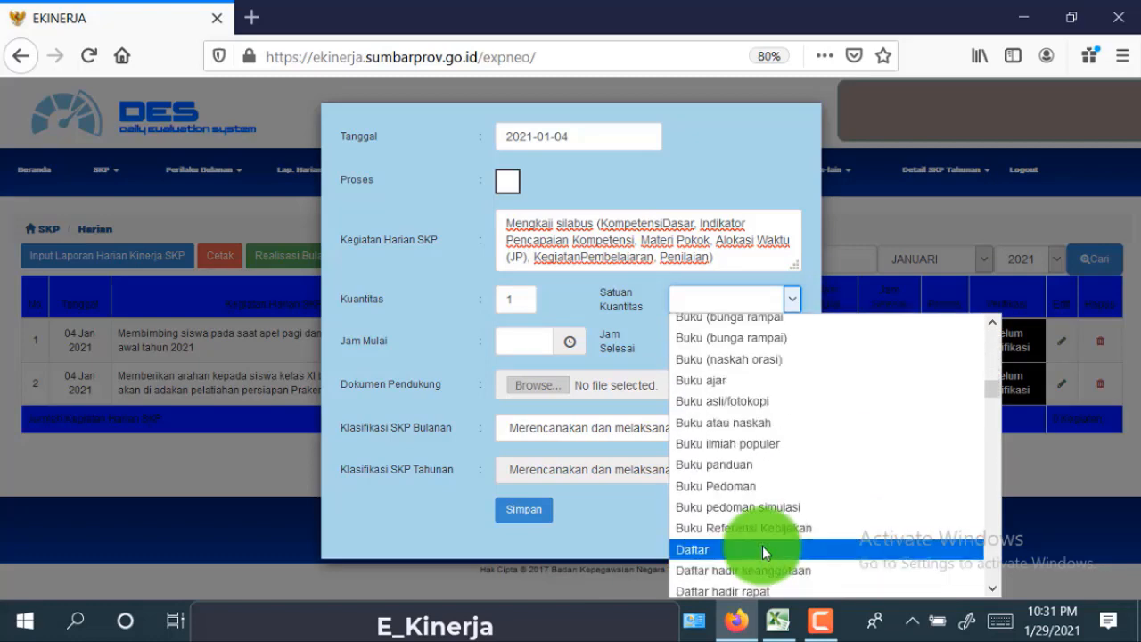
pyautogui.scroll(-10, 758, 550)
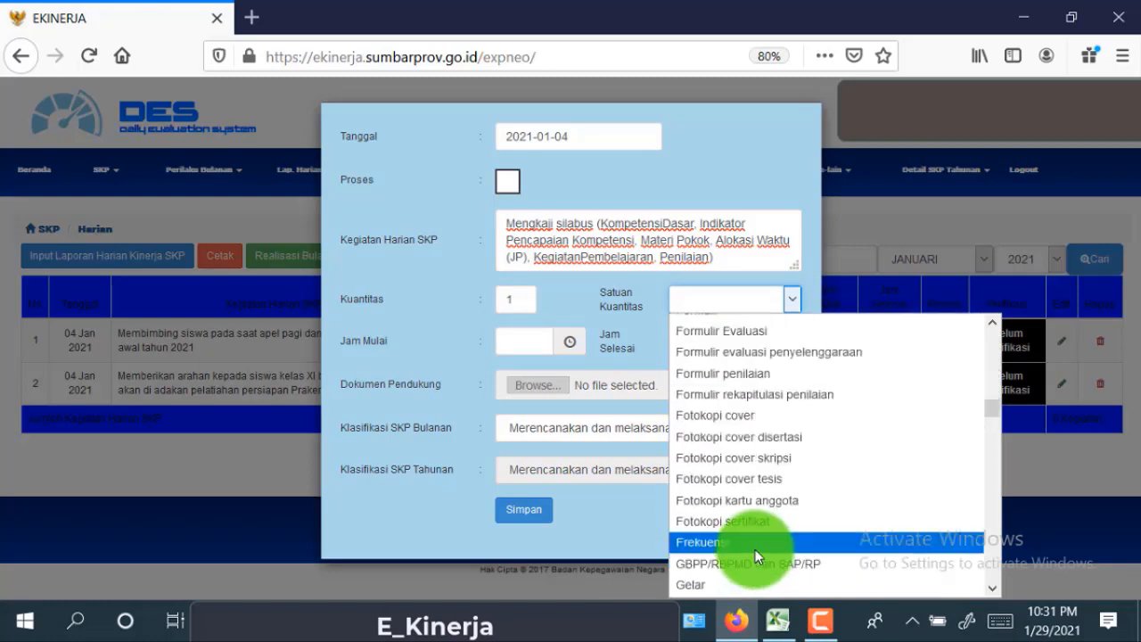
pyautogui.scroll(-6, 755, 549)
pyautogui.scroll(-7, 755, 546)
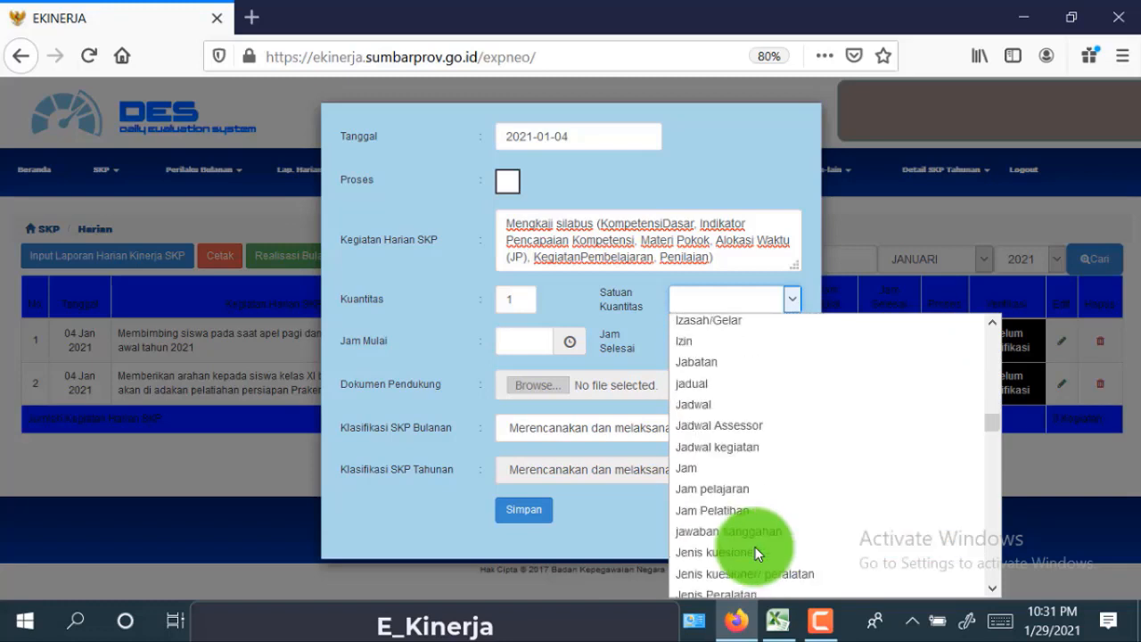
pyautogui.scroll(-6, 755, 546)
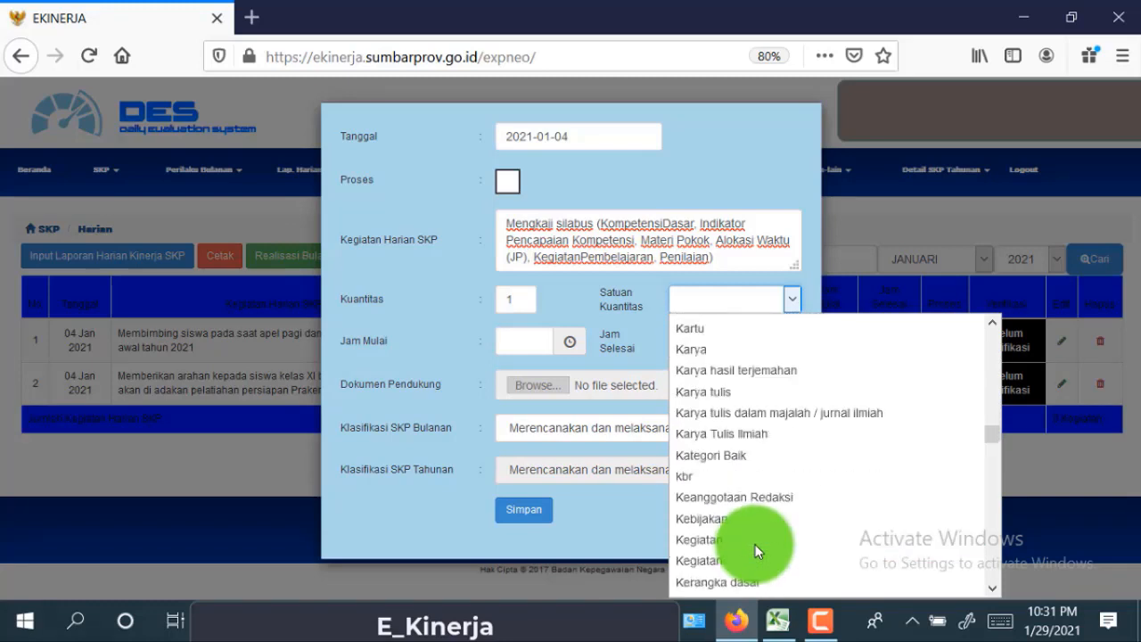
pyautogui.click(742, 538)
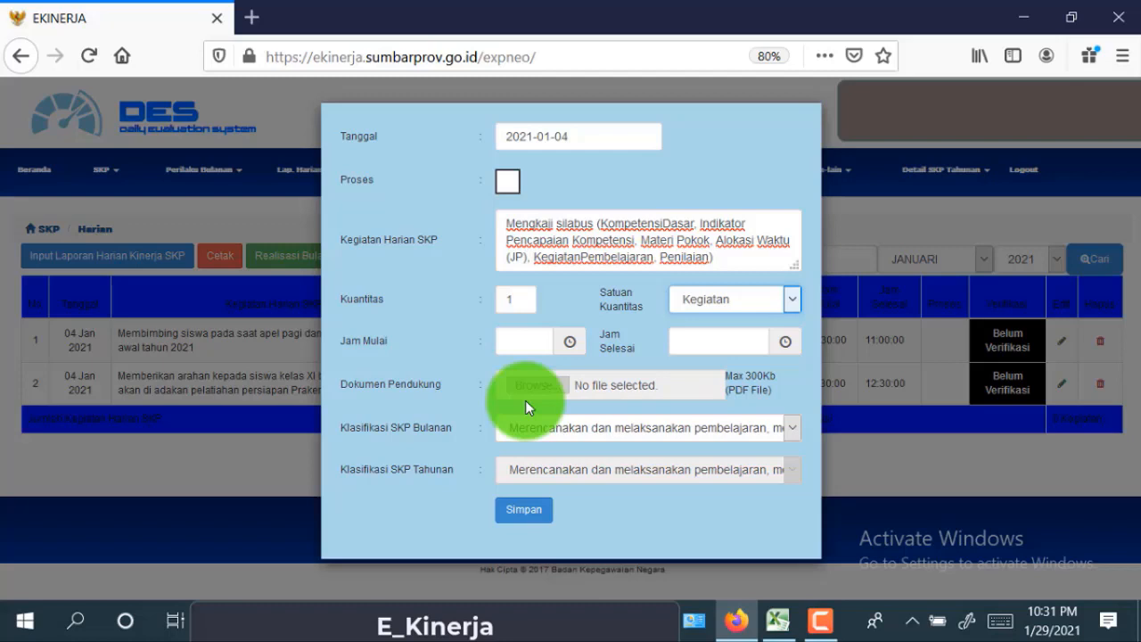
# - Set Jam Mulai to 13:00, checking the time against the Excel report
pyautogui.click(512, 345)
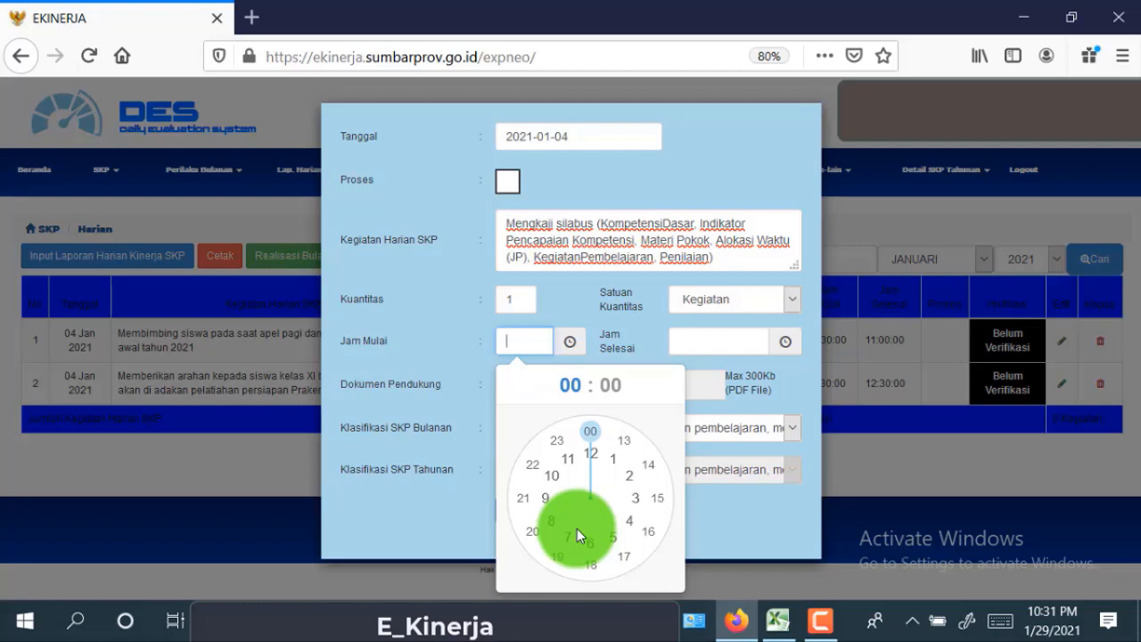
pyautogui.click(622, 450)
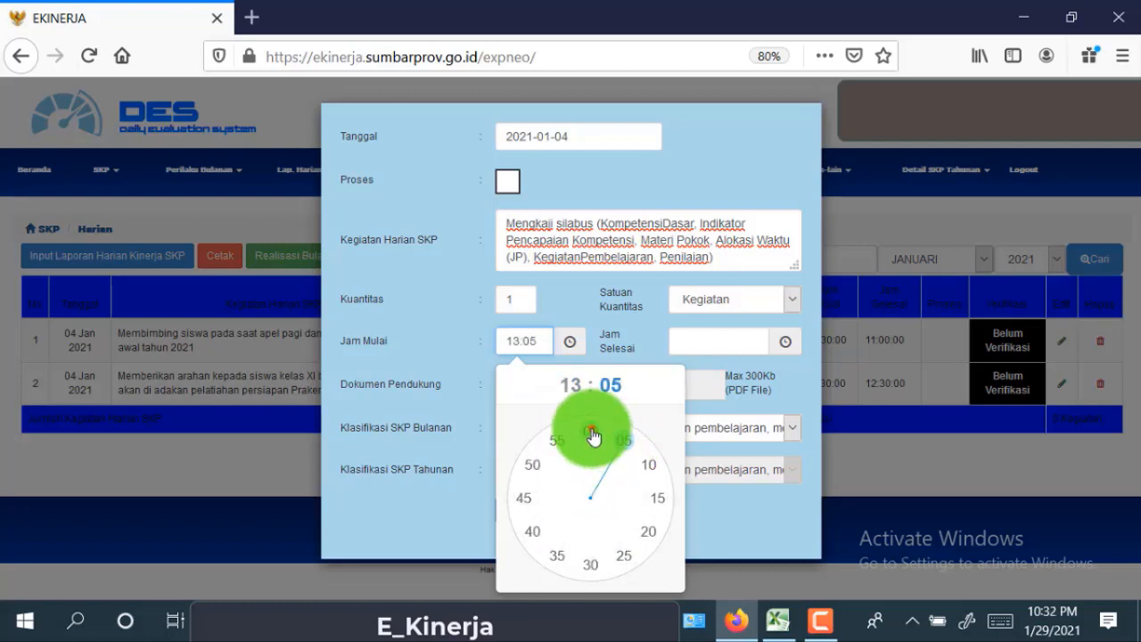
pyautogui.click(594, 435)
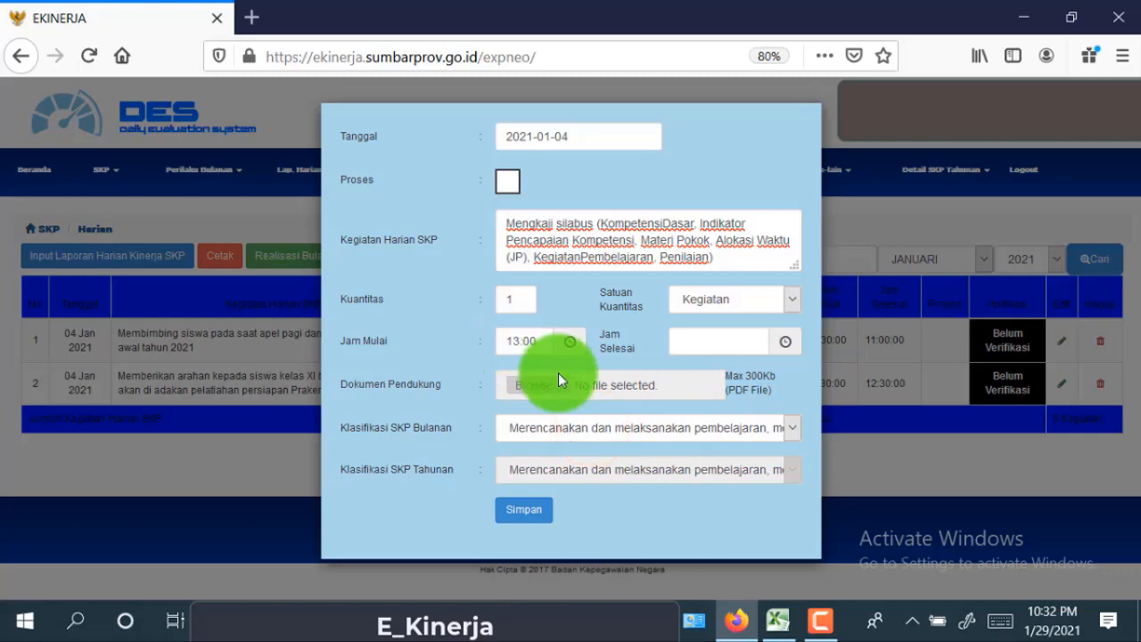
pyautogui.click(777, 620)
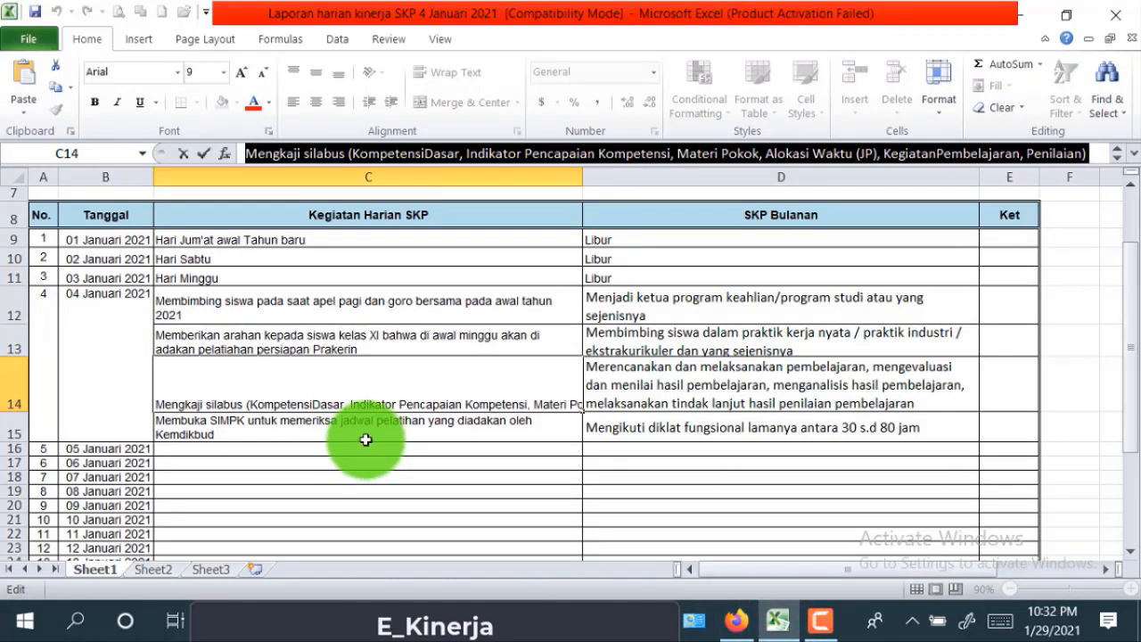
pyautogui.click(738, 624)
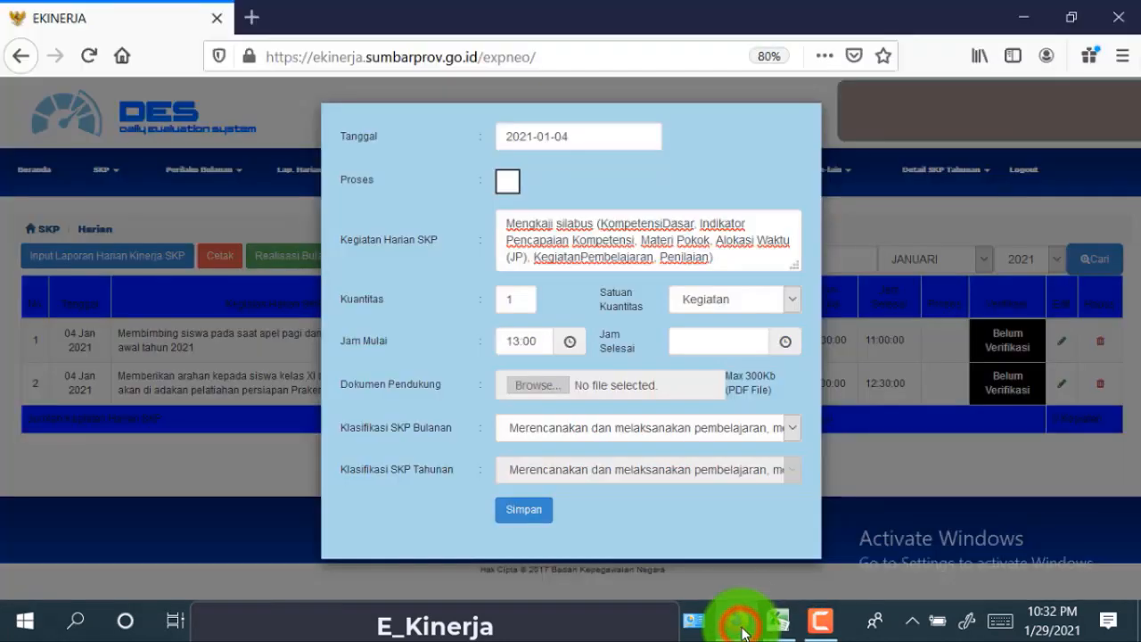
# - Set Jam Selesai to 14:30 and verify it against the Excel report
pyautogui.click(744, 341)
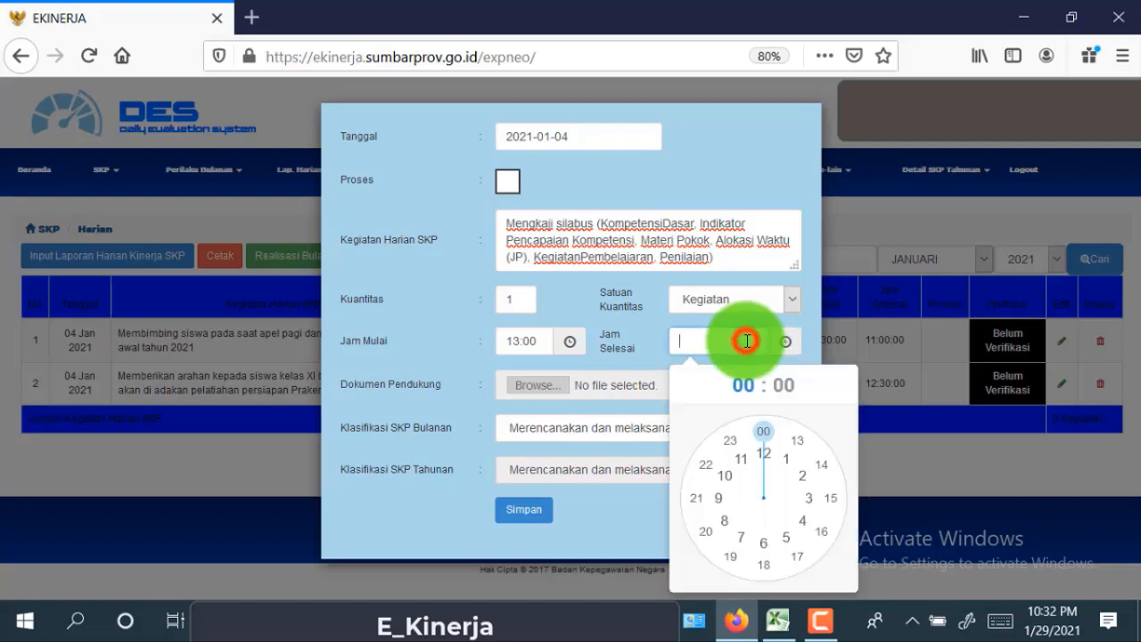
pyautogui.click(818, 472)
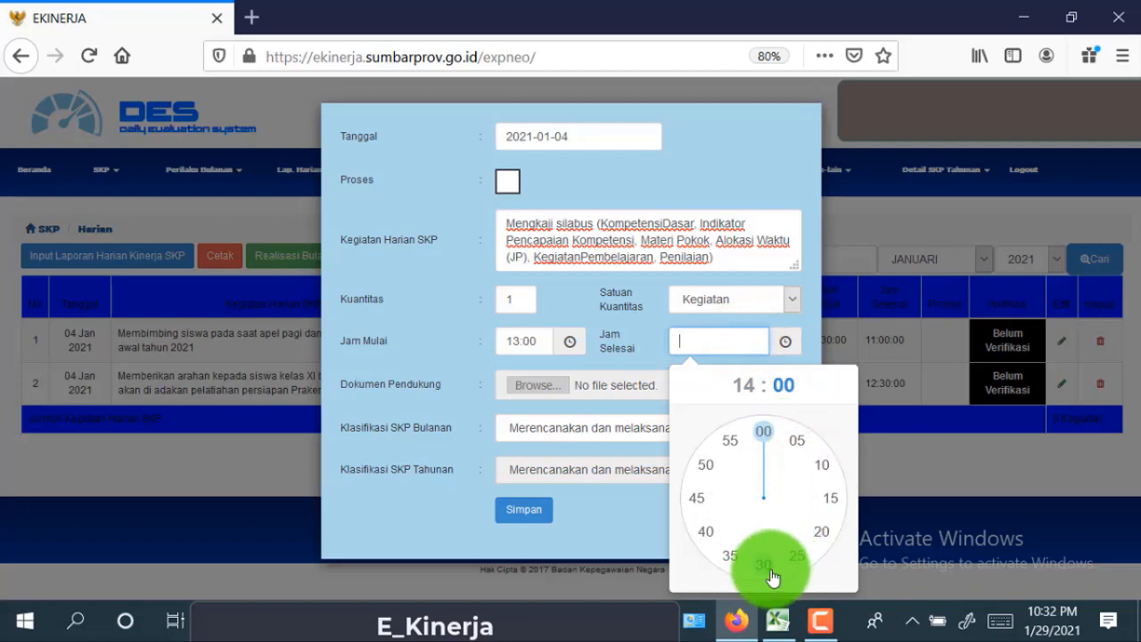
pyautogui.click(764, 567)
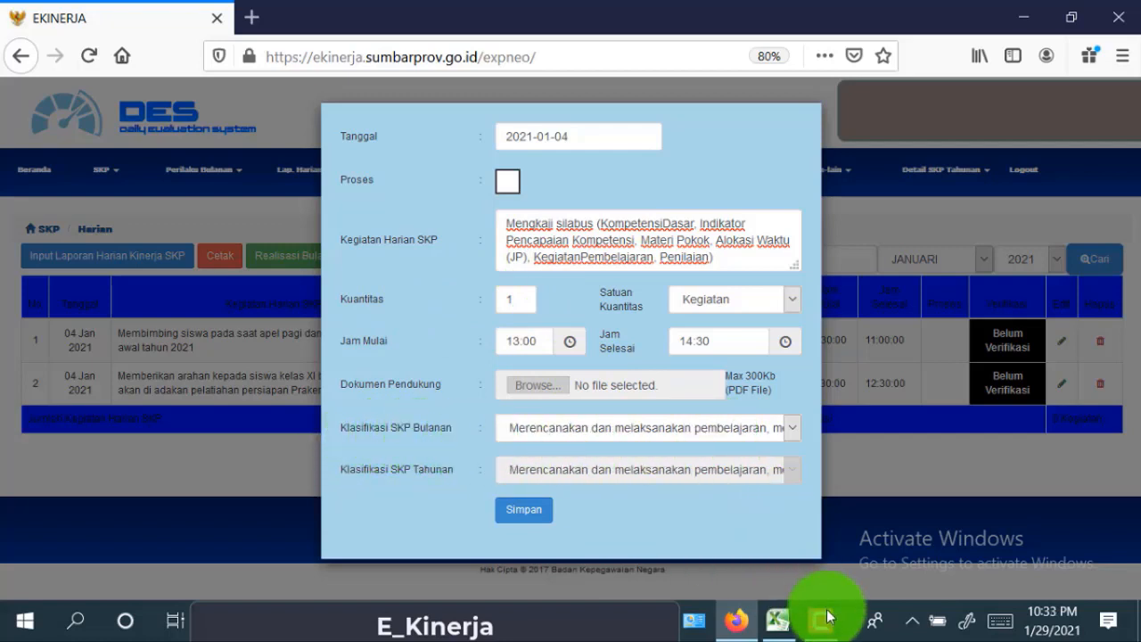
pyautogui.click(778, 621)
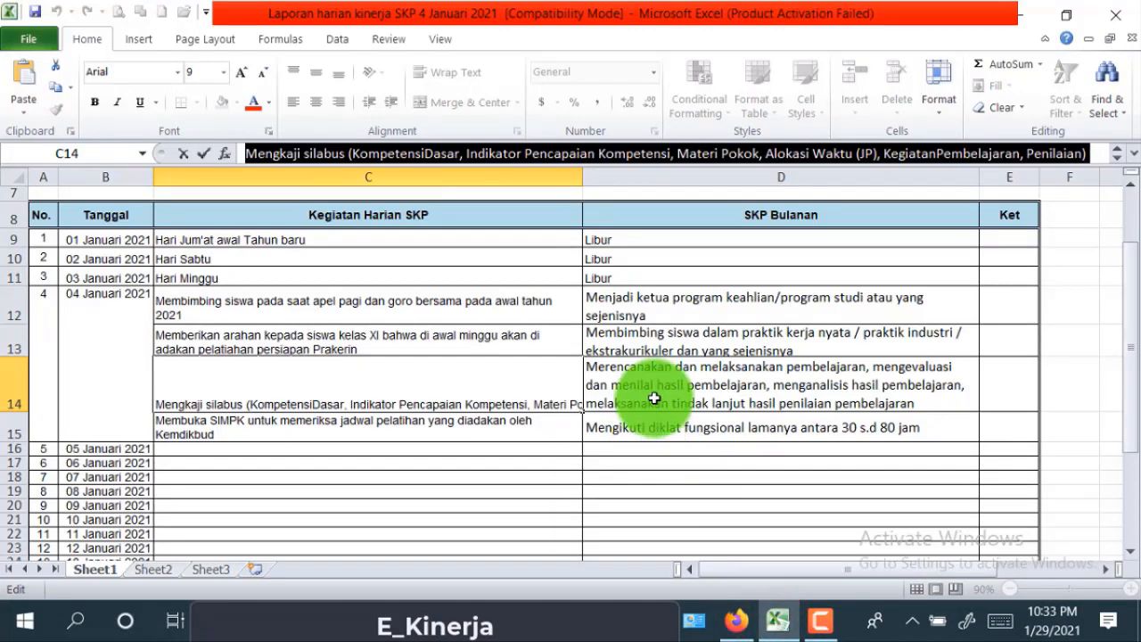
pyautogui.click(727, 631)
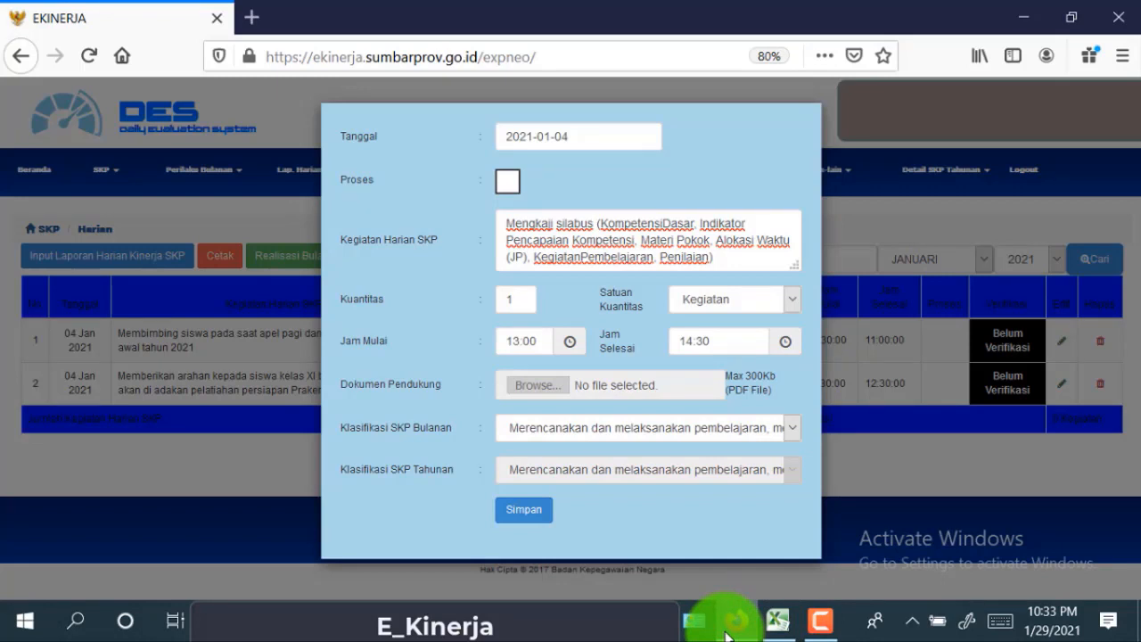
# - File the syllabus-review activity under the planning-and-conducting-learning monthly SKP and save it
pyautogui.click(796, 431)
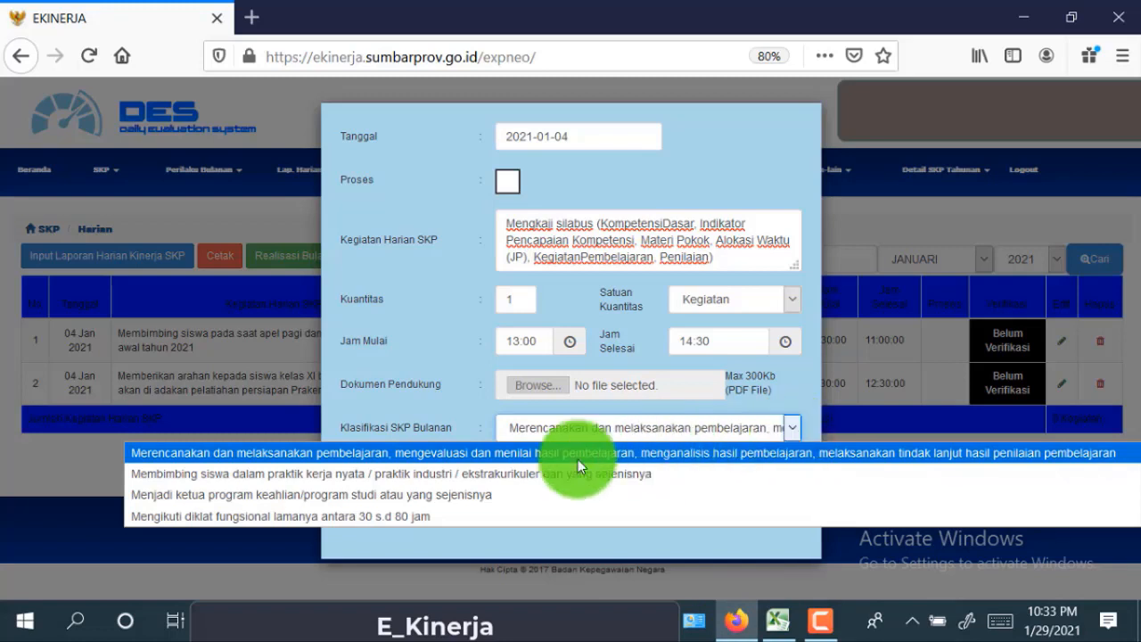
pyautogui.click(452, 454)
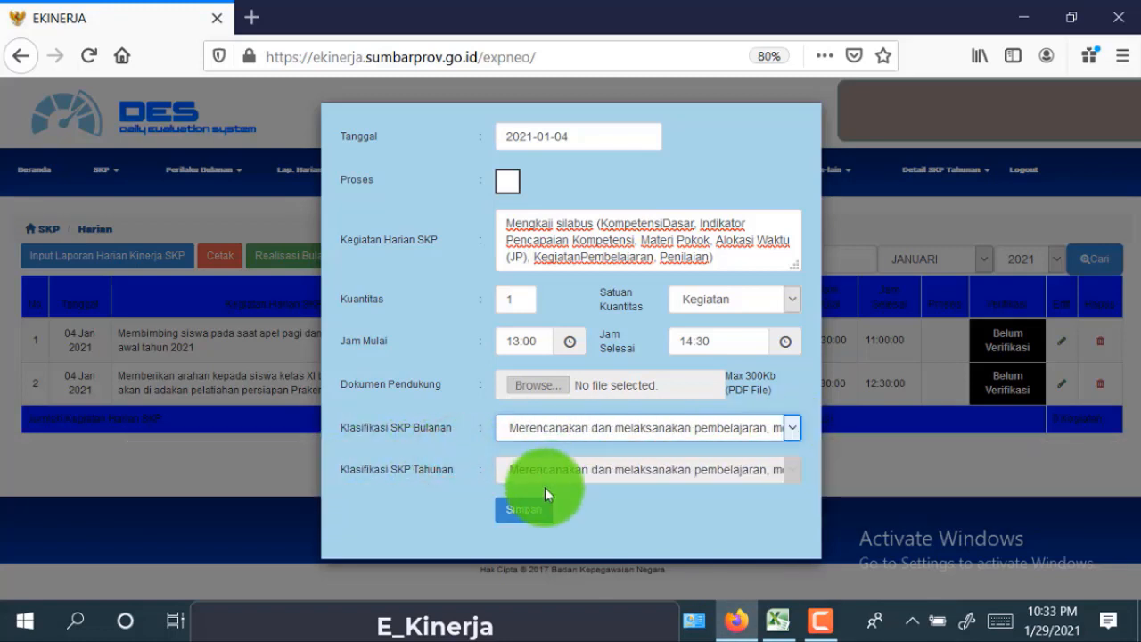
pyautogui.click(533, 513)
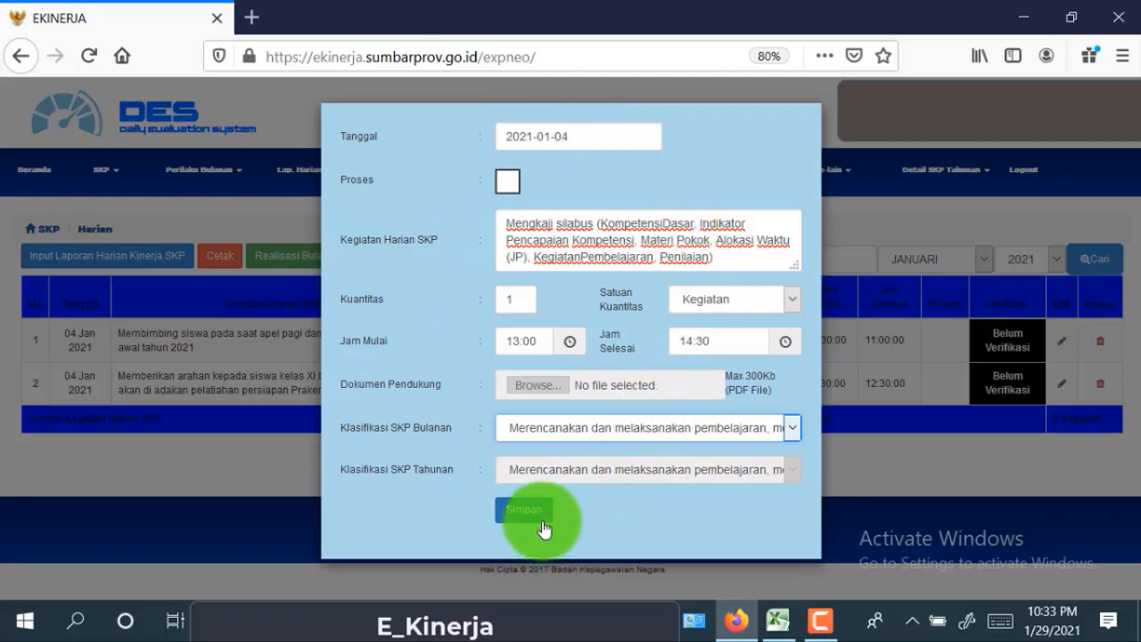
pyautogui.click(535, 515)
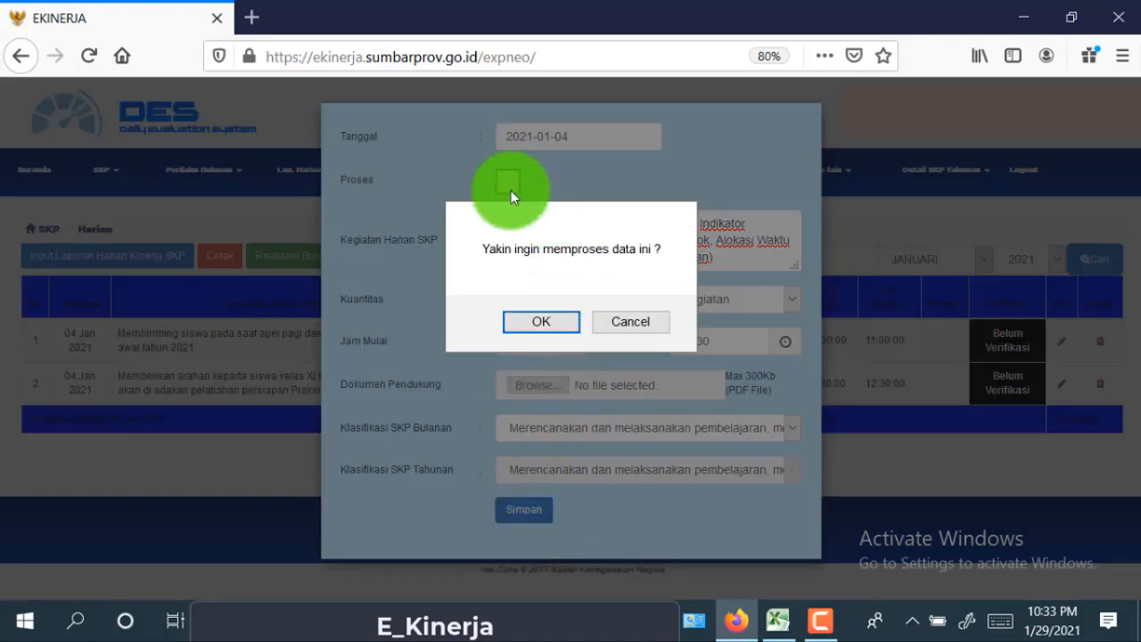
pyautogui.click(567, 328)
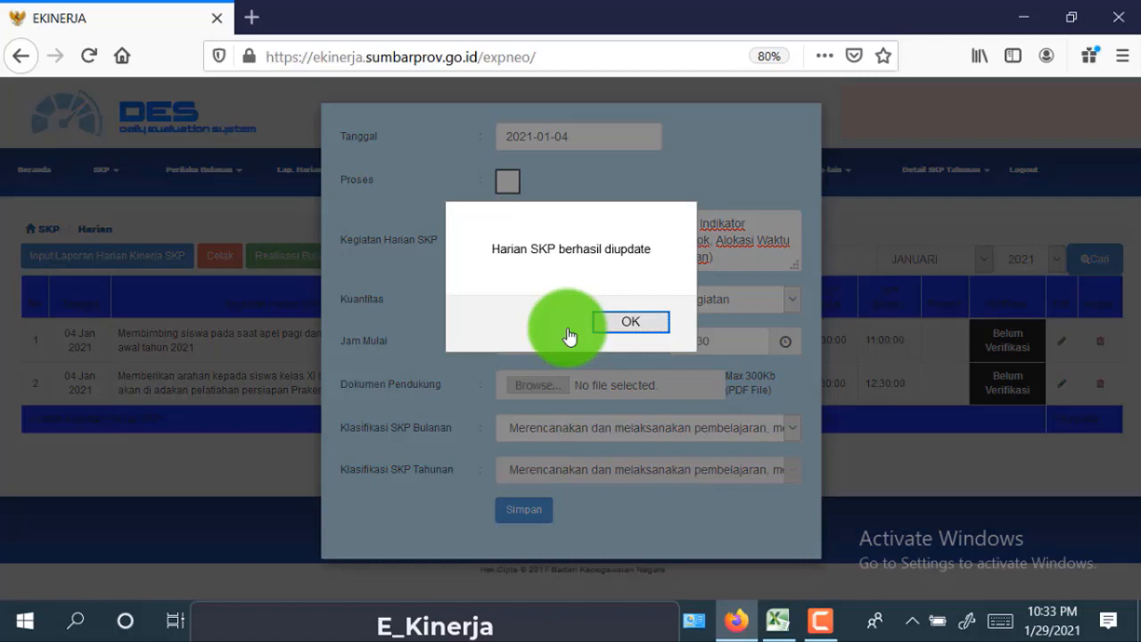
pyautogui.click(656, 330)
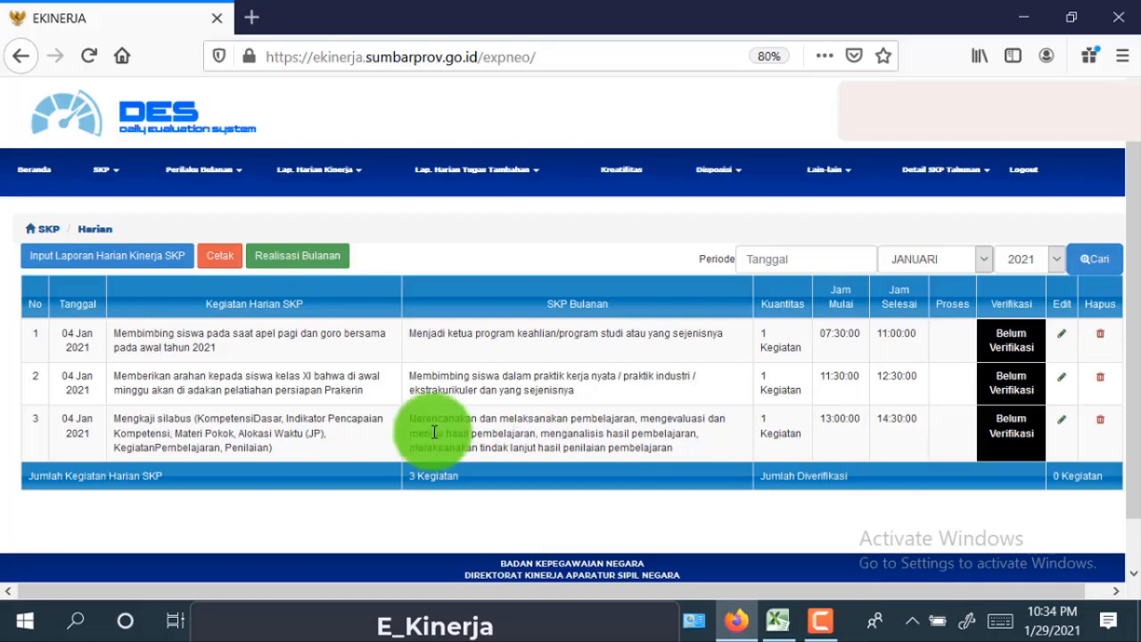
# - Start a new daily SKP activity entry dated 4 January 2021
pyautogui.click(182, 263)
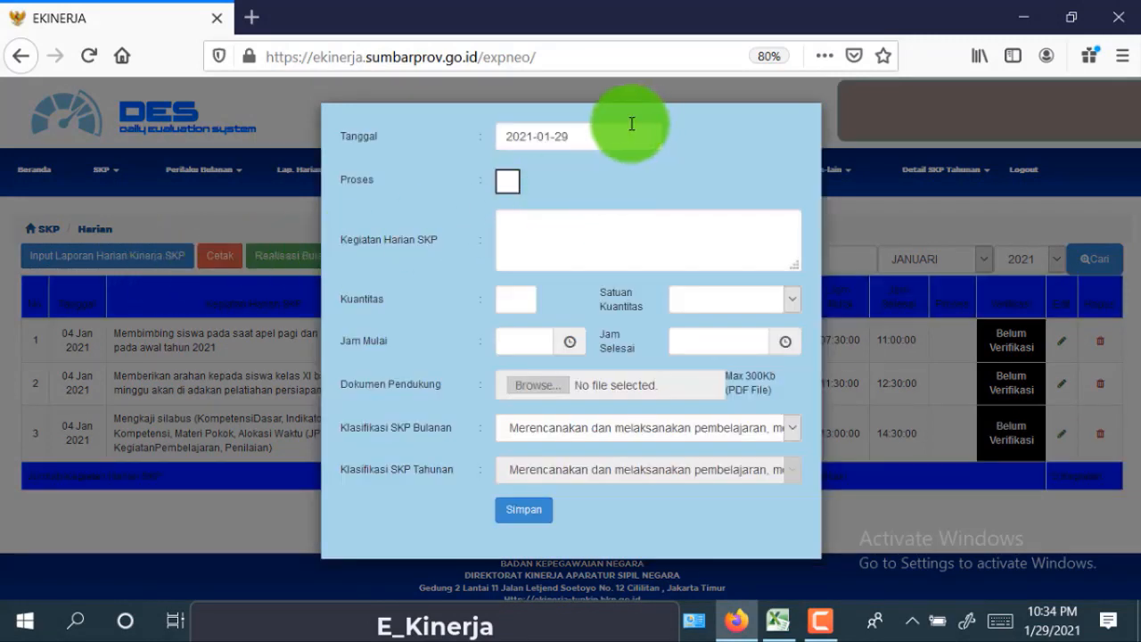
pyautogui.click(584, 136)
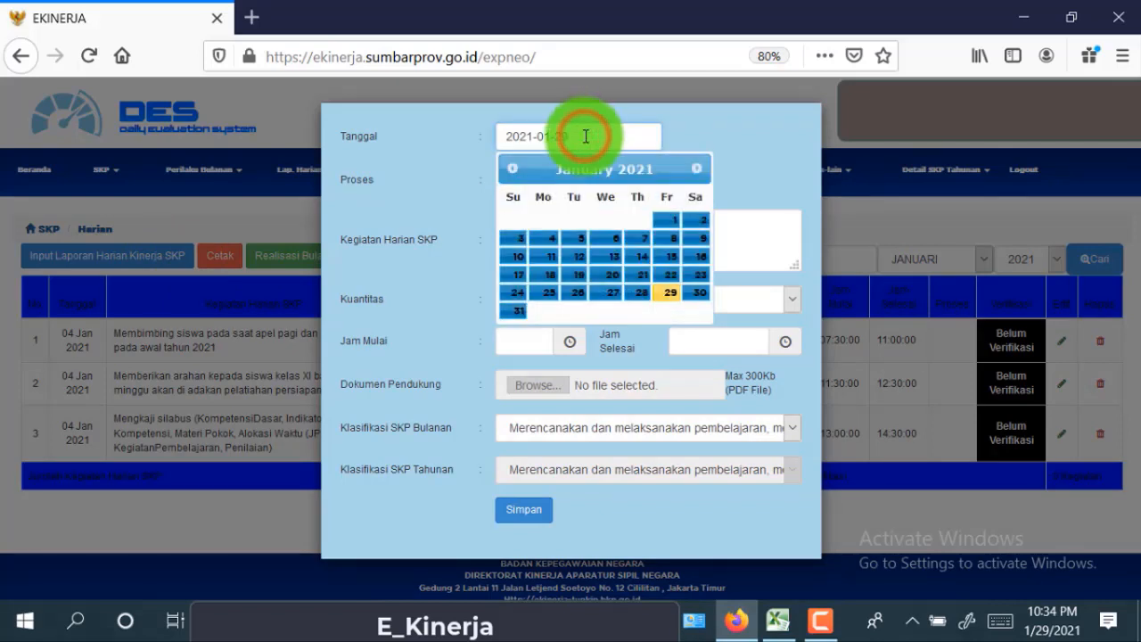
pyautogui.click(549, 239)
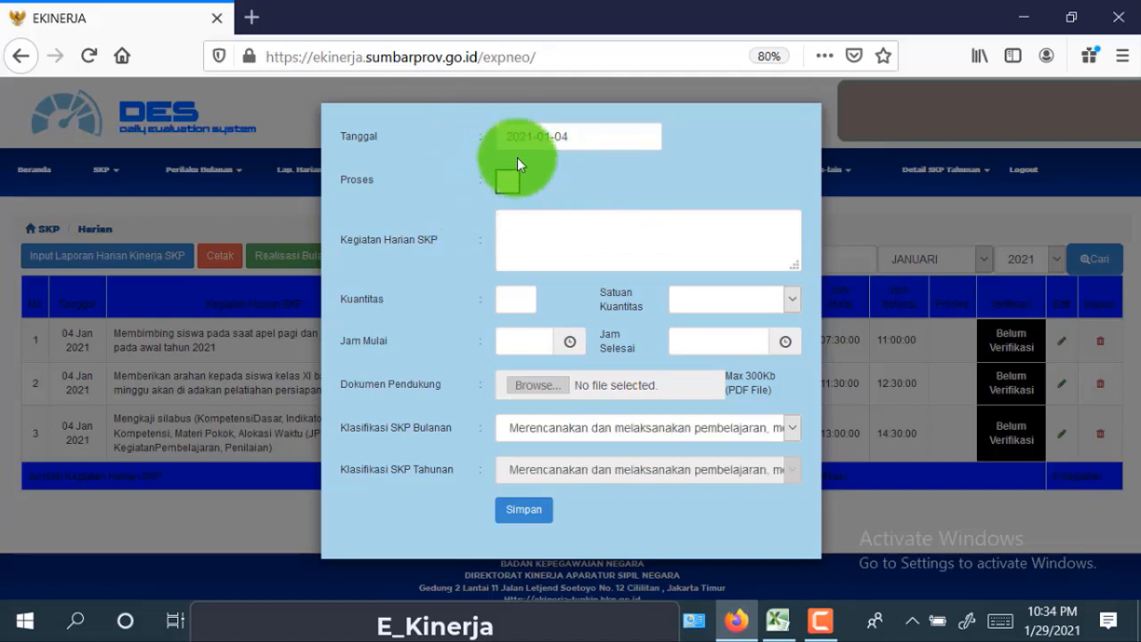
# - Copy the SIMPK training-schedule activity text from Excel cell C15
pyautogui.click(778, 621)
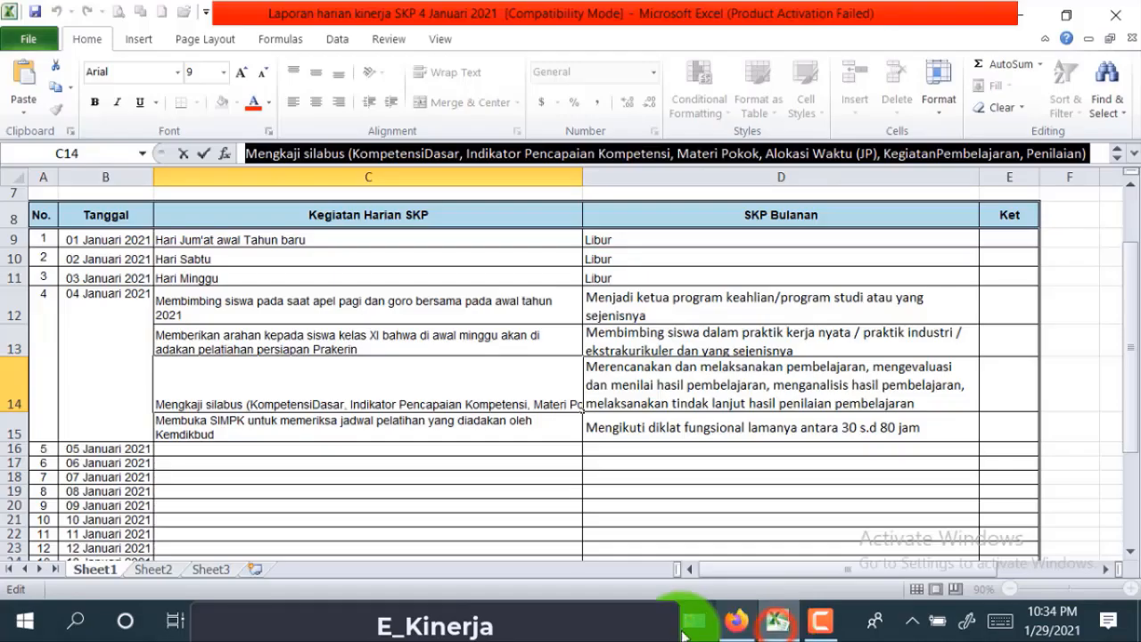
pyautogui.click(247, 433)
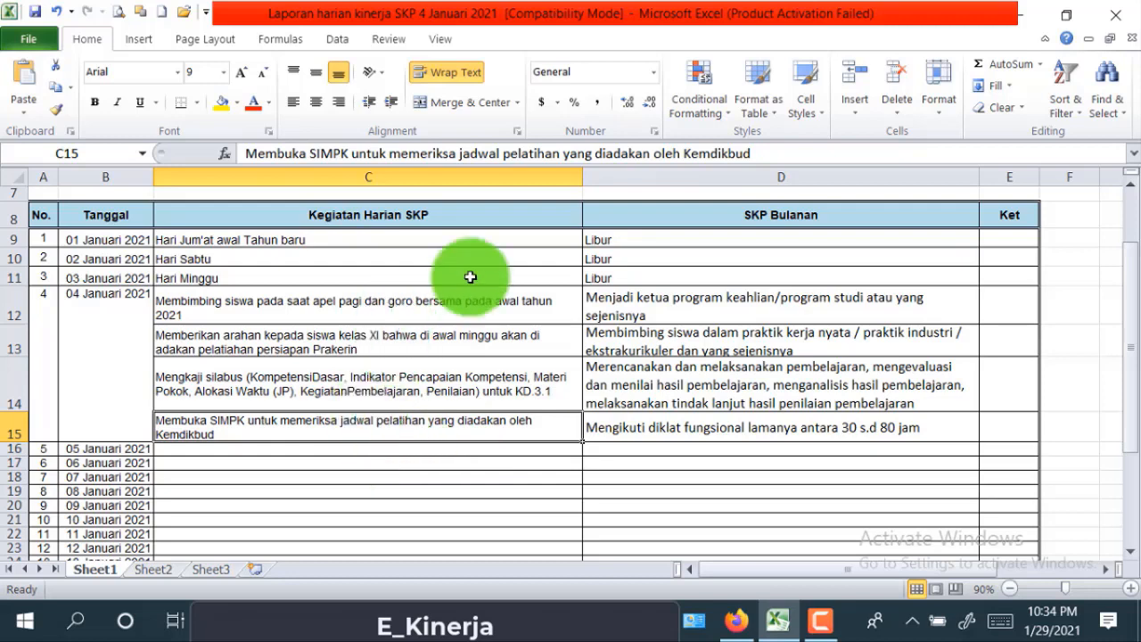
pyautogui.click(807, 152)
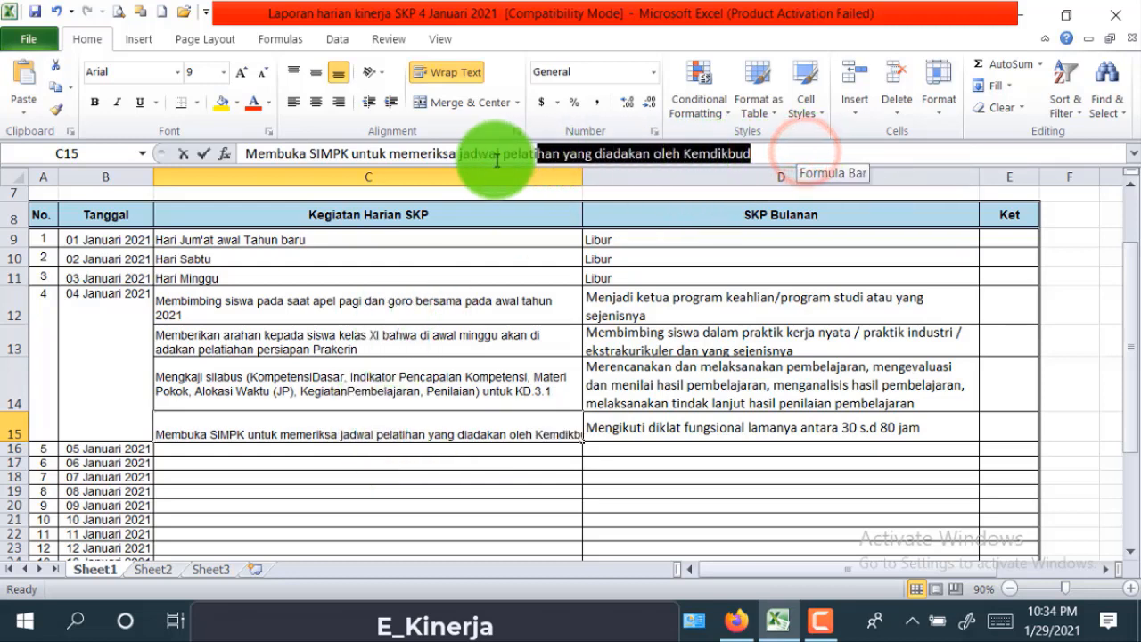
pyautogui.moveTo(307, 169); pyautogui.dragTo(226, 157)
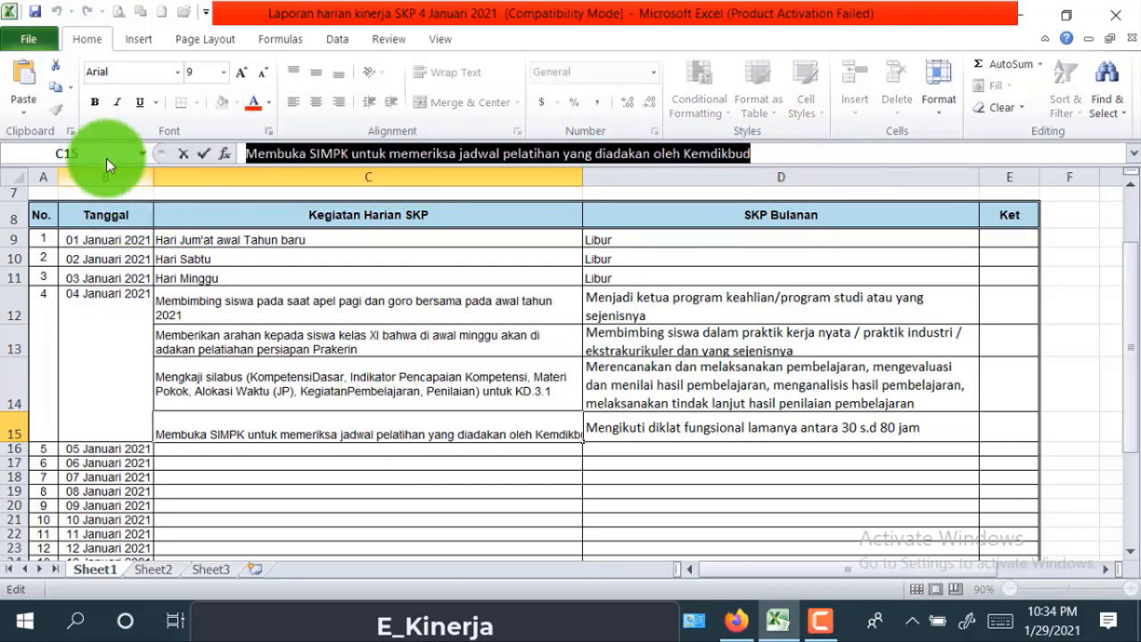
pyautogui.rightClick(285, 159)
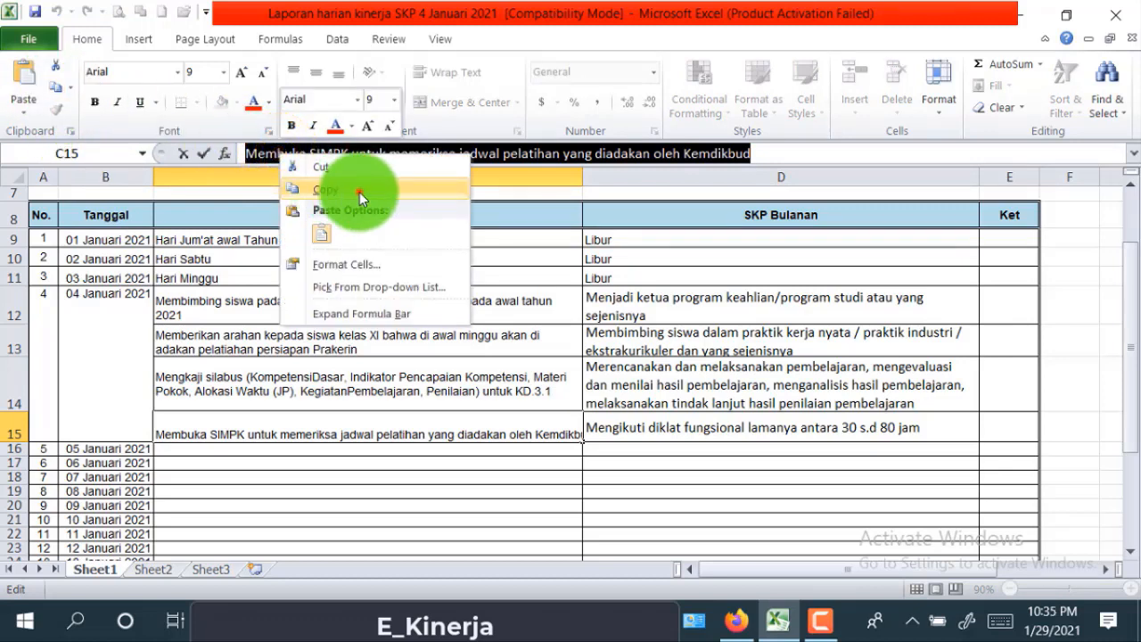
pyautogui.click(359, 192)
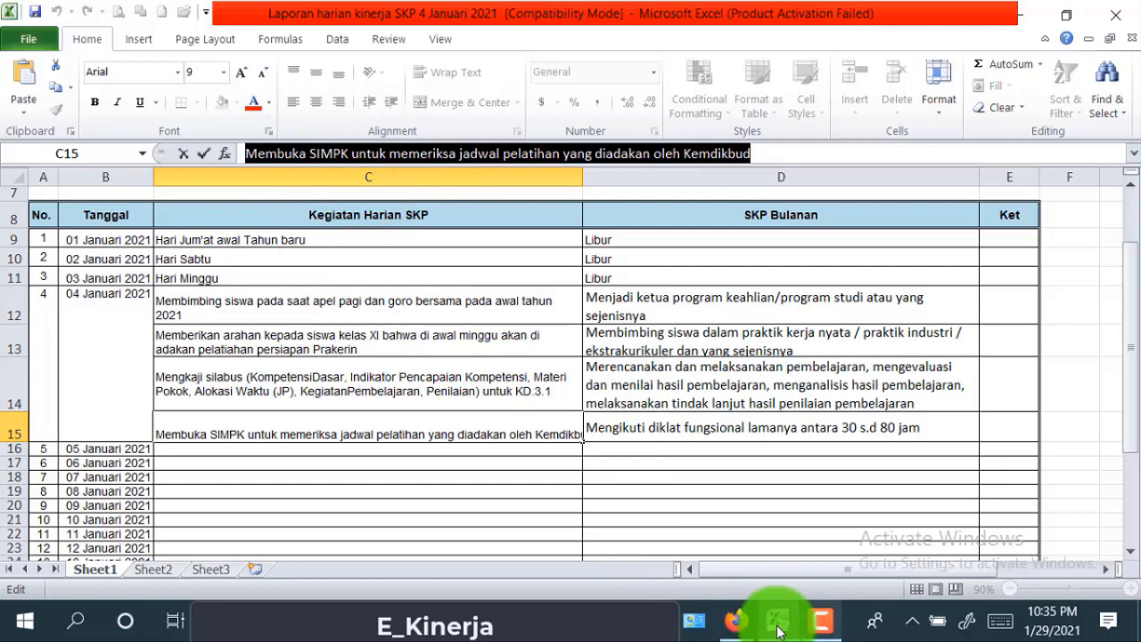
# - Paste the SIMPK activity text into the Kegiatan Harian SKP box
pyautogui.click(744, 630)
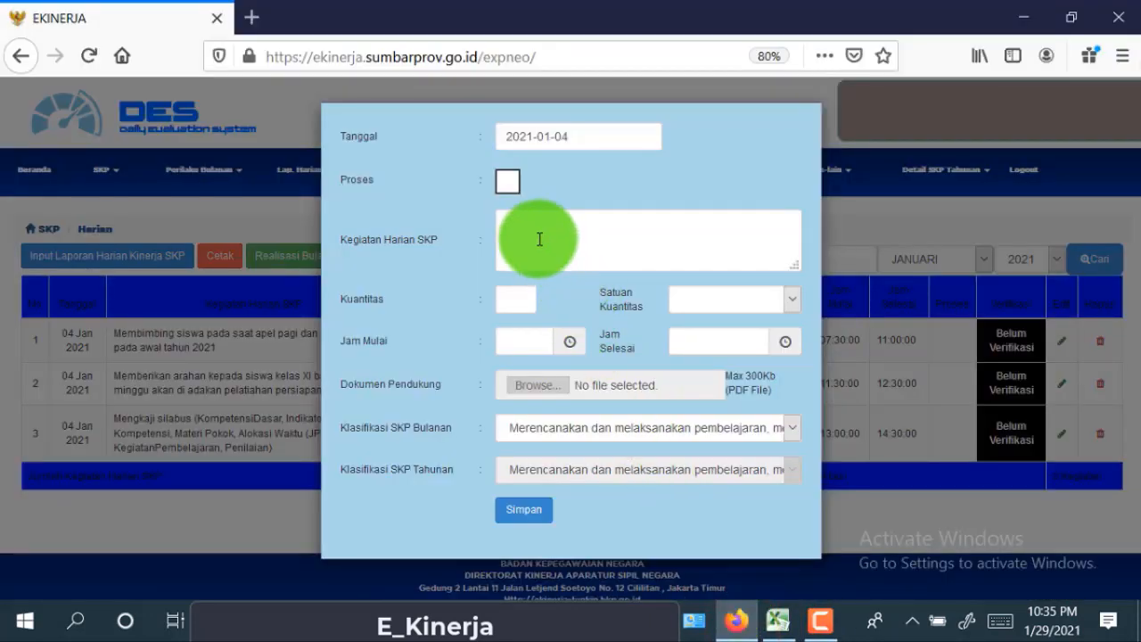
pyautogui.rightClick(536, 233)
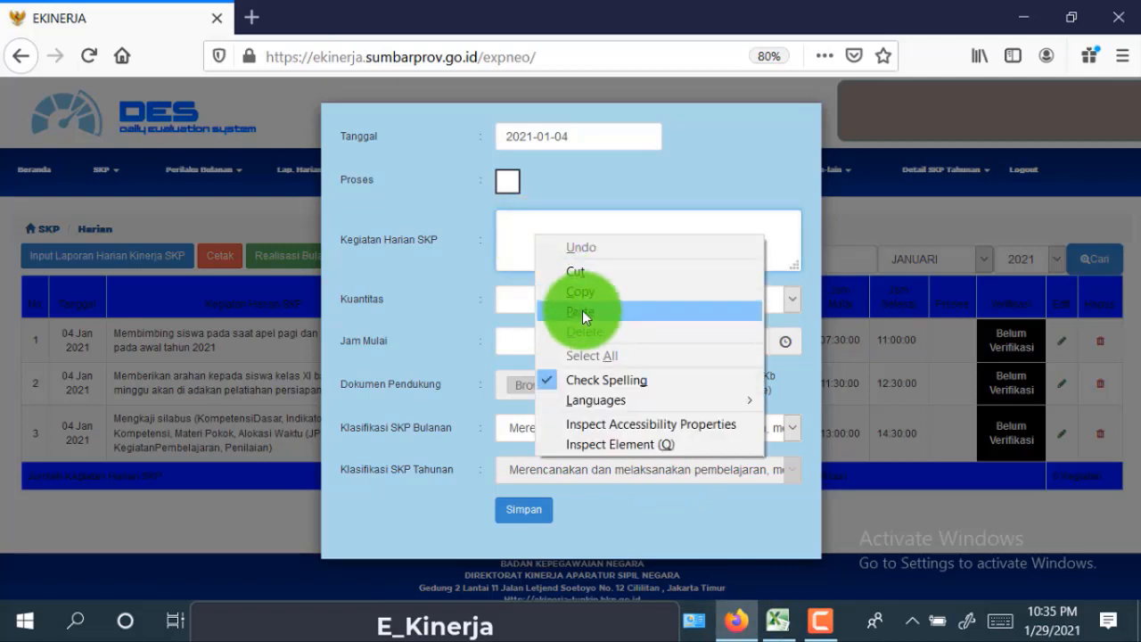
pyautogui.click(582, 310)
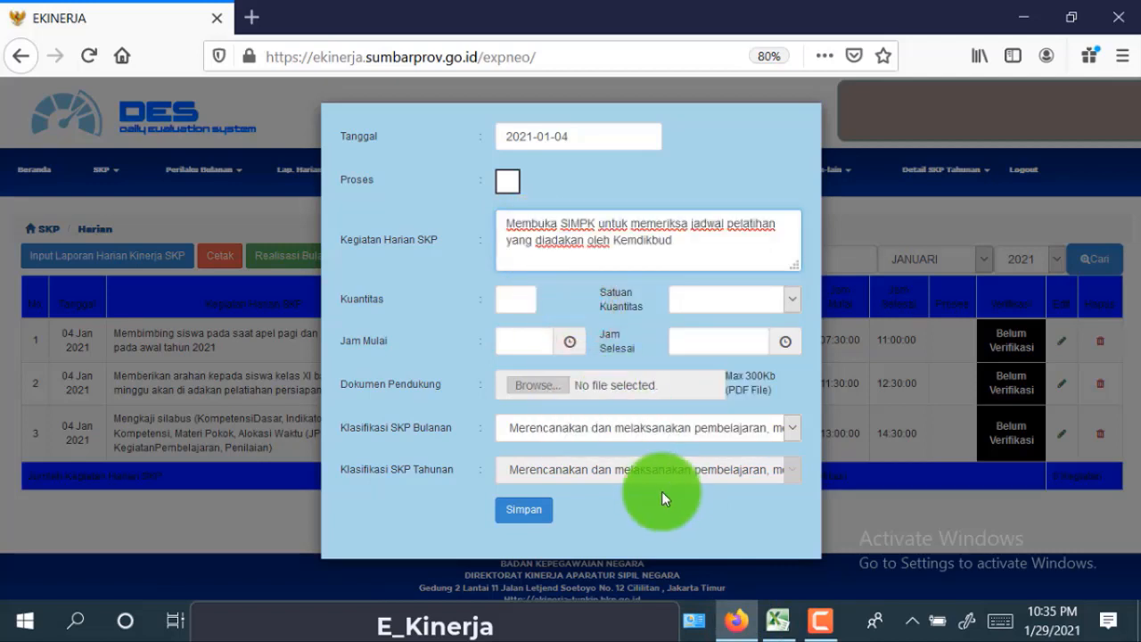
# - Set the quantity to 1 with unit Kegiatan
pyautogui.click(513, 298)
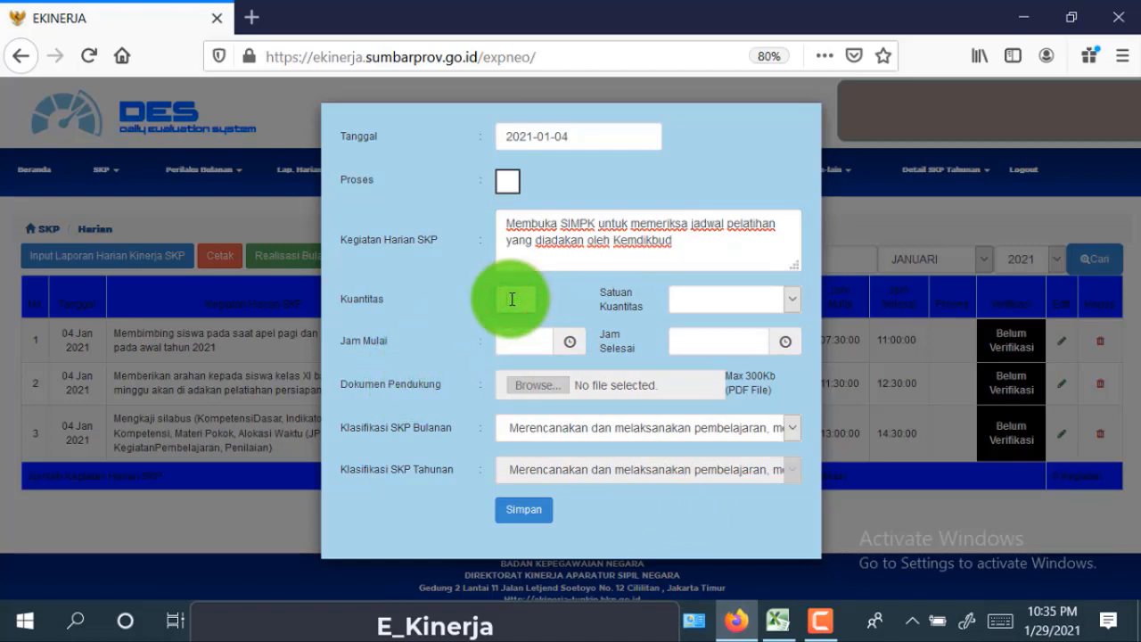
pyautogui.write('1')
pyautogui.click(519, 322)
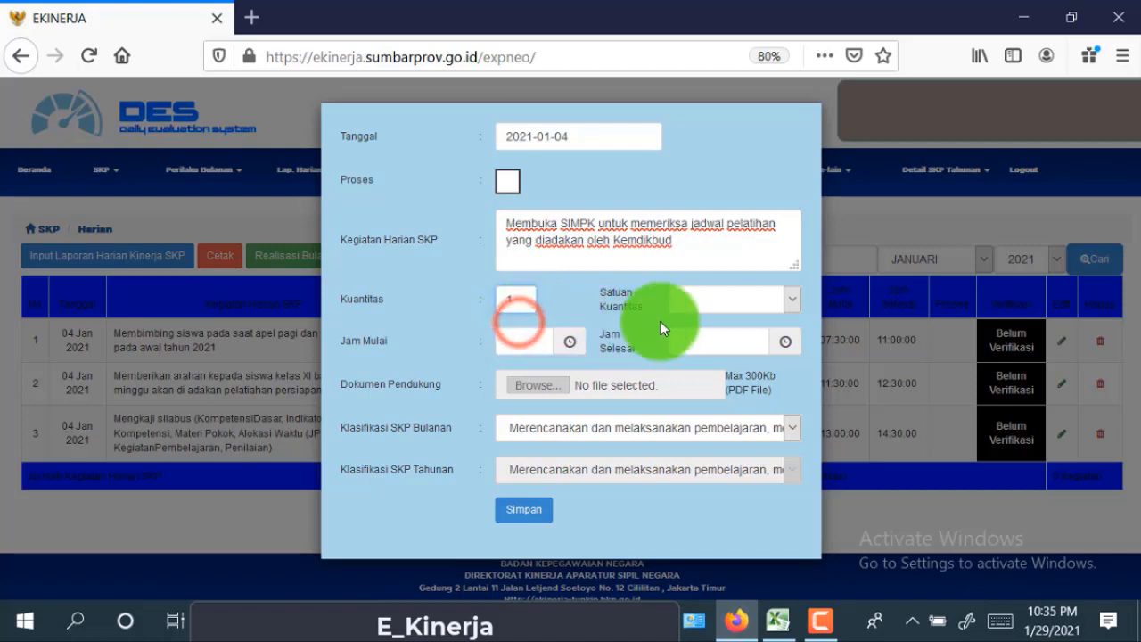
pyautogui.click(798, 299)
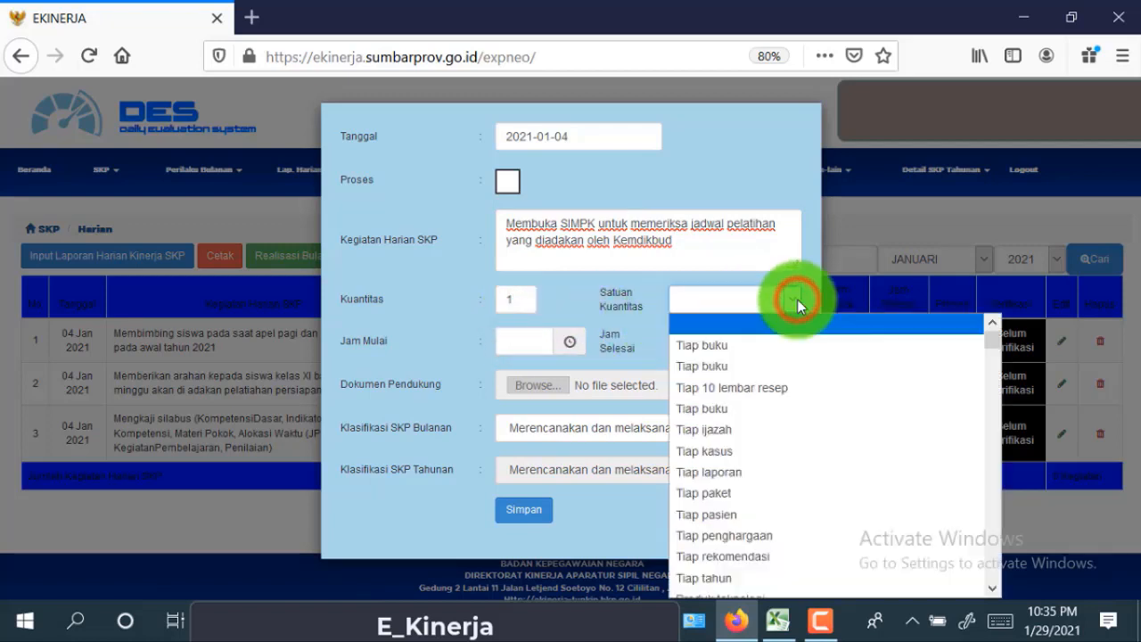
pyautogui.scroll(-10, 766, 557)
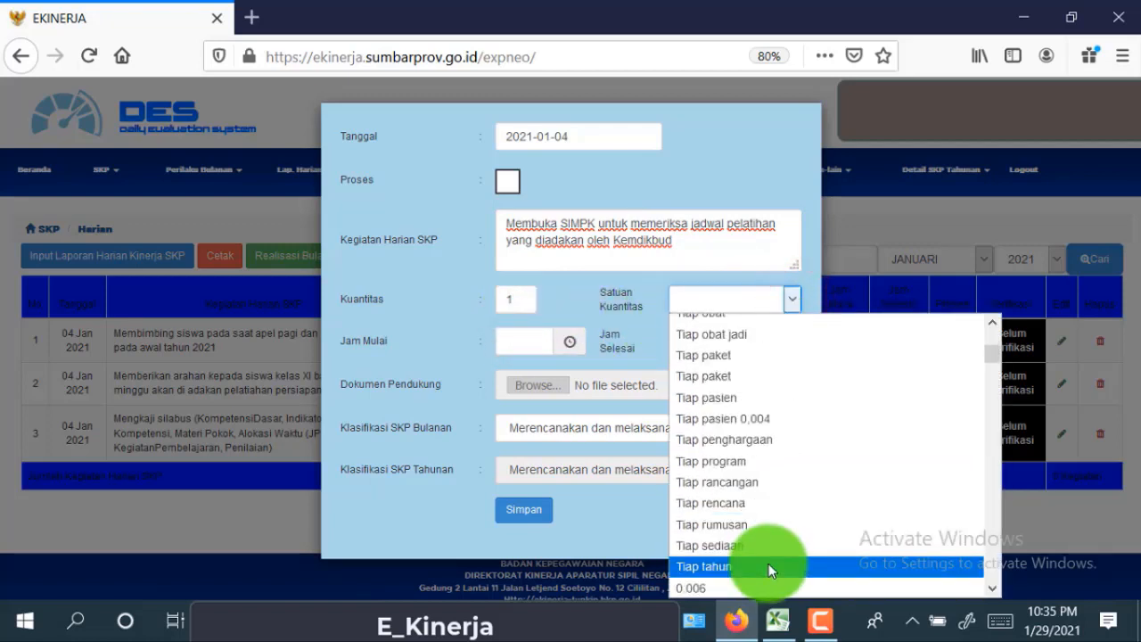
pyautogui.scroll(-20, 764, 569)
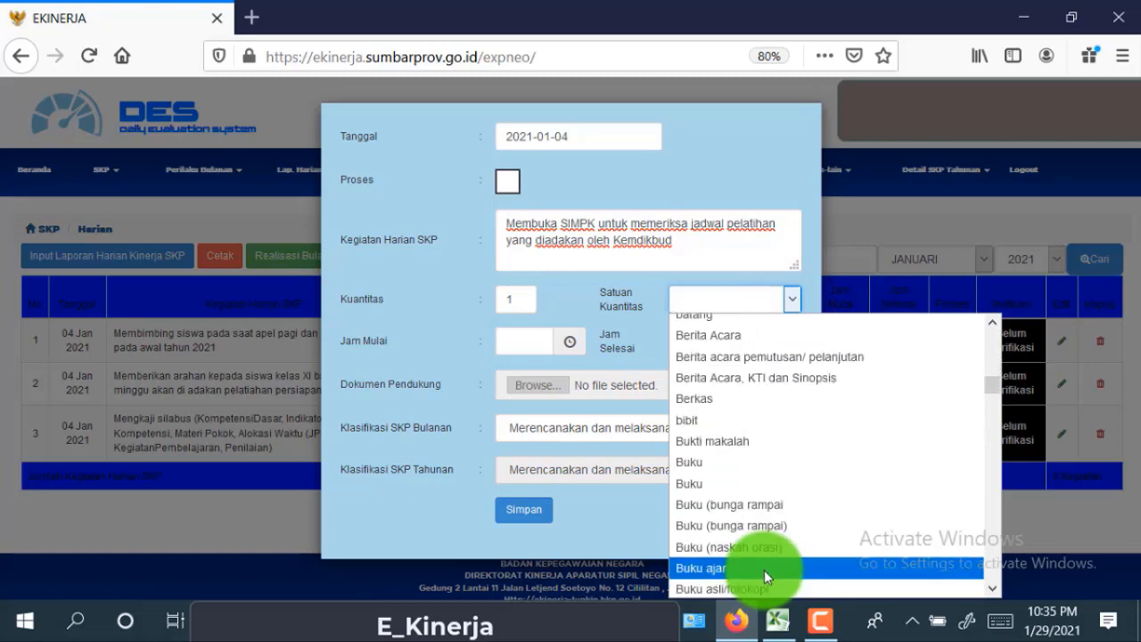
pyautogui.scroll(-20, 764, 571)
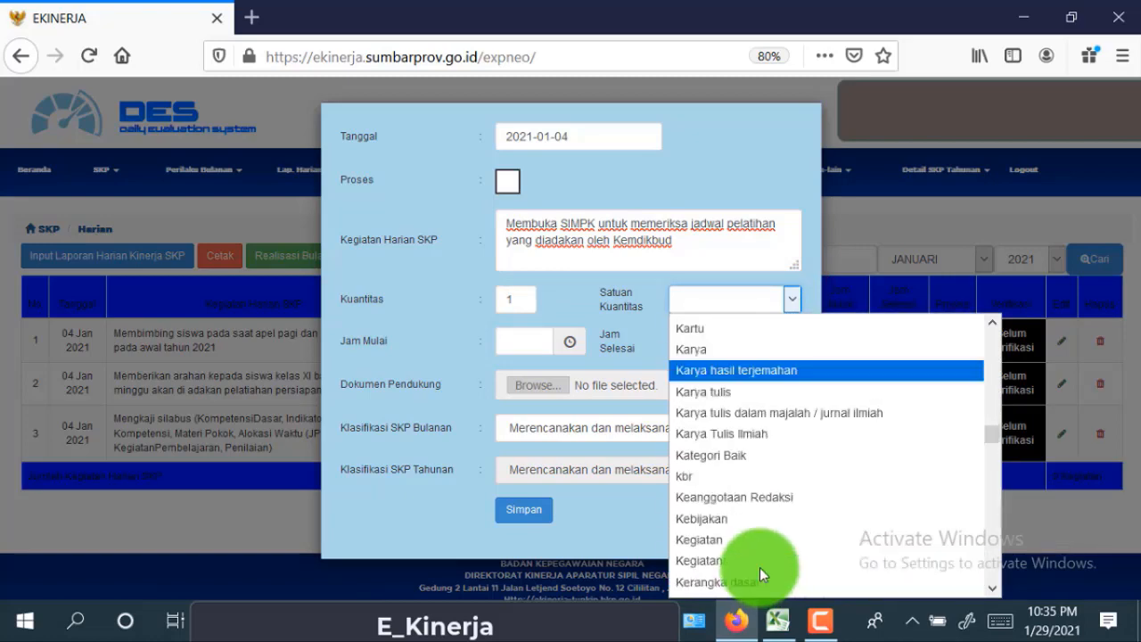
pyautogui.scroll(-1, 759, 566)
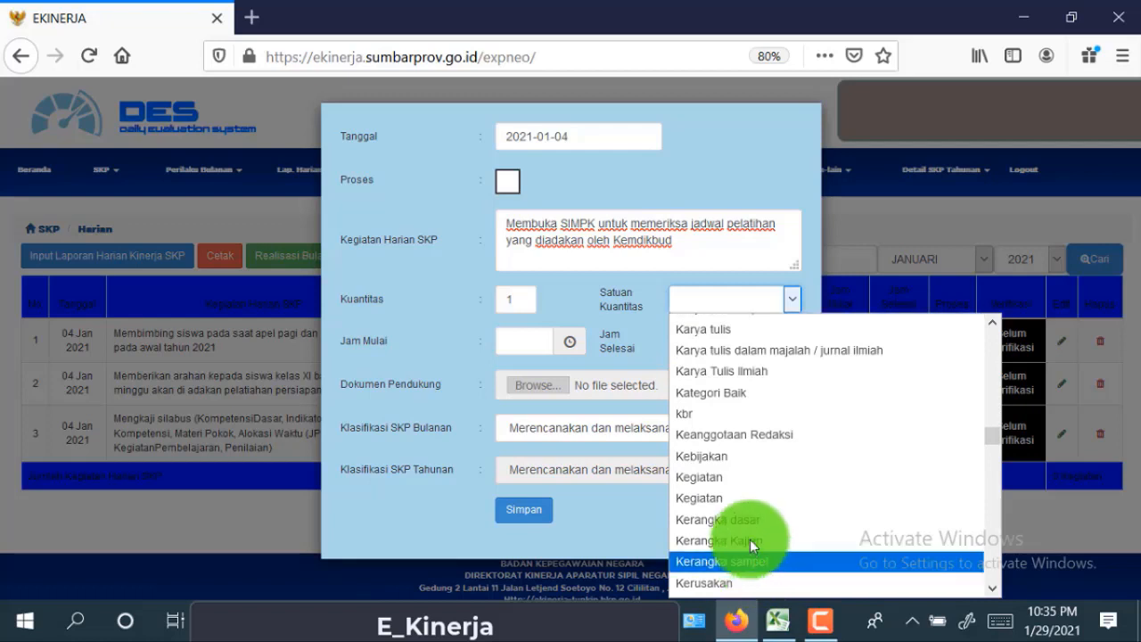
pyautogui.click(737, 477)
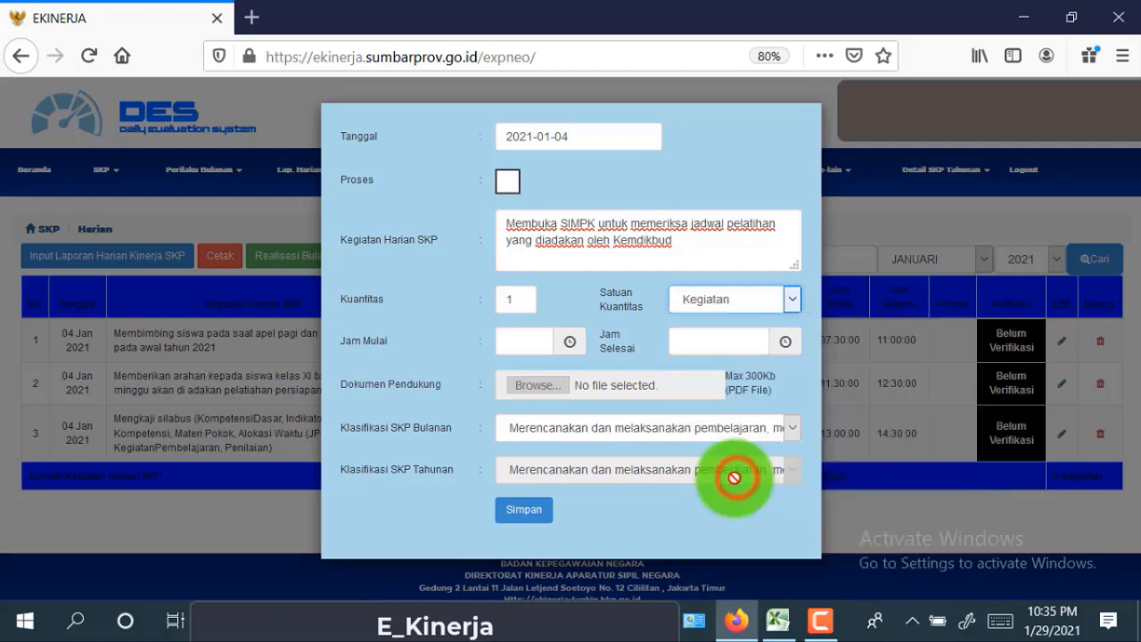
pyautogui.click(524, 344)
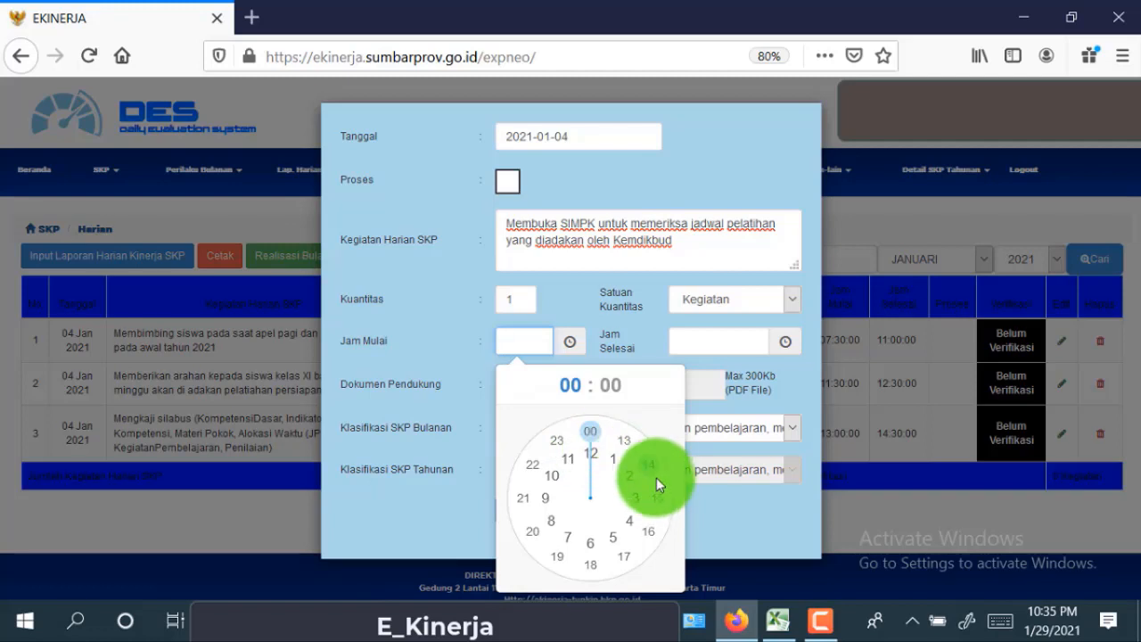
# - Set the SIMPK entry to run from 15:00 to 16:00
pyautogui.click(659, 504)
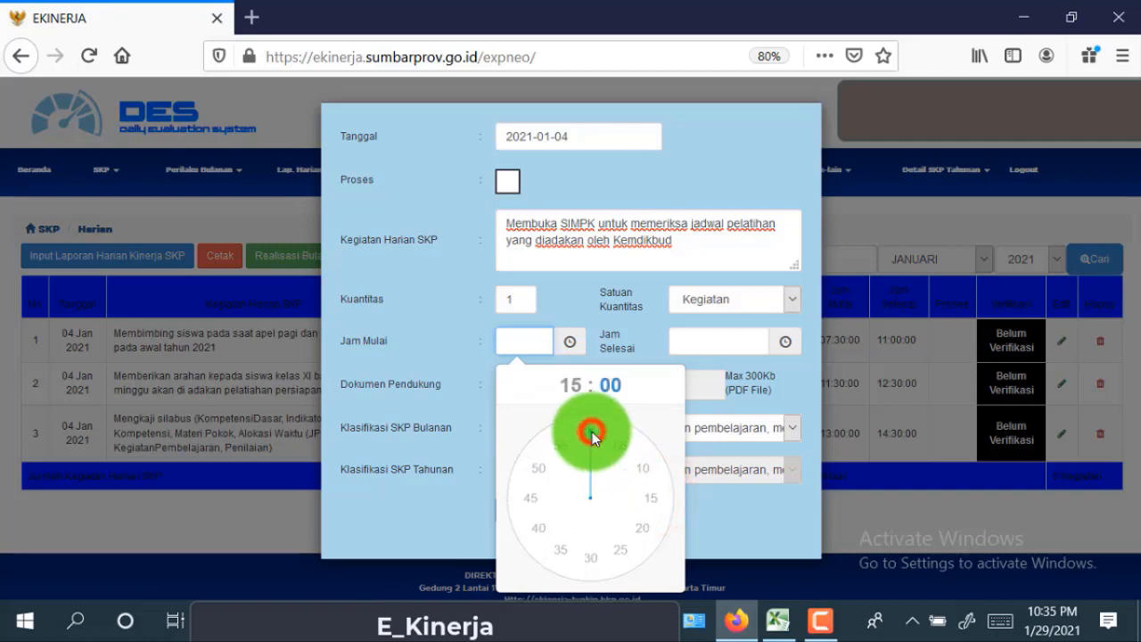
pyautogui.click(590, 435)
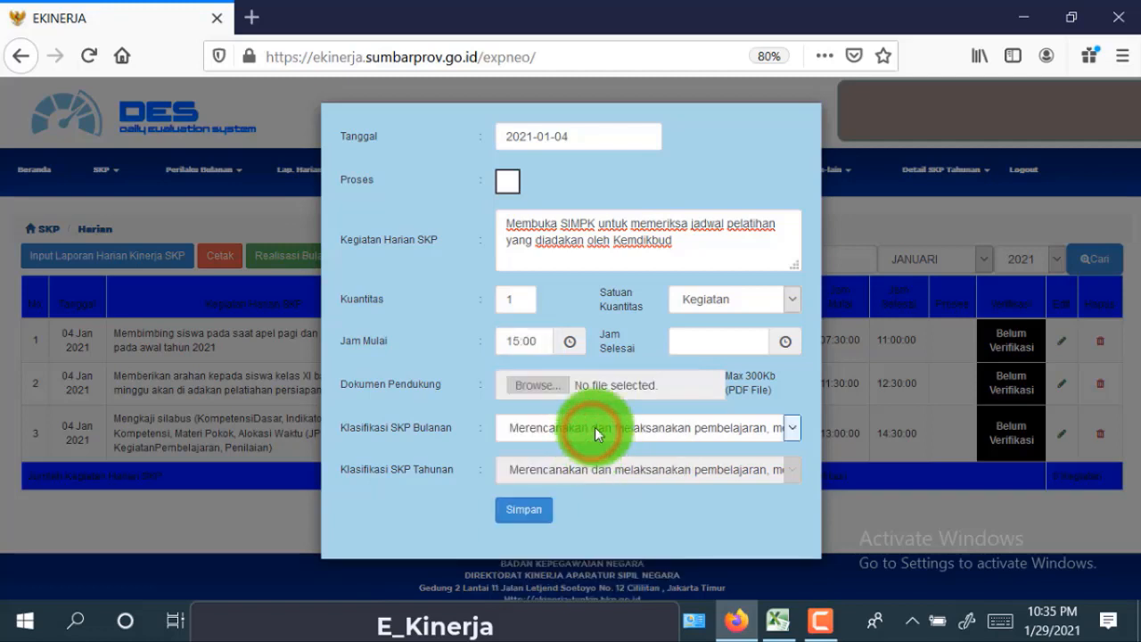
pyautogui.click(703, 340)
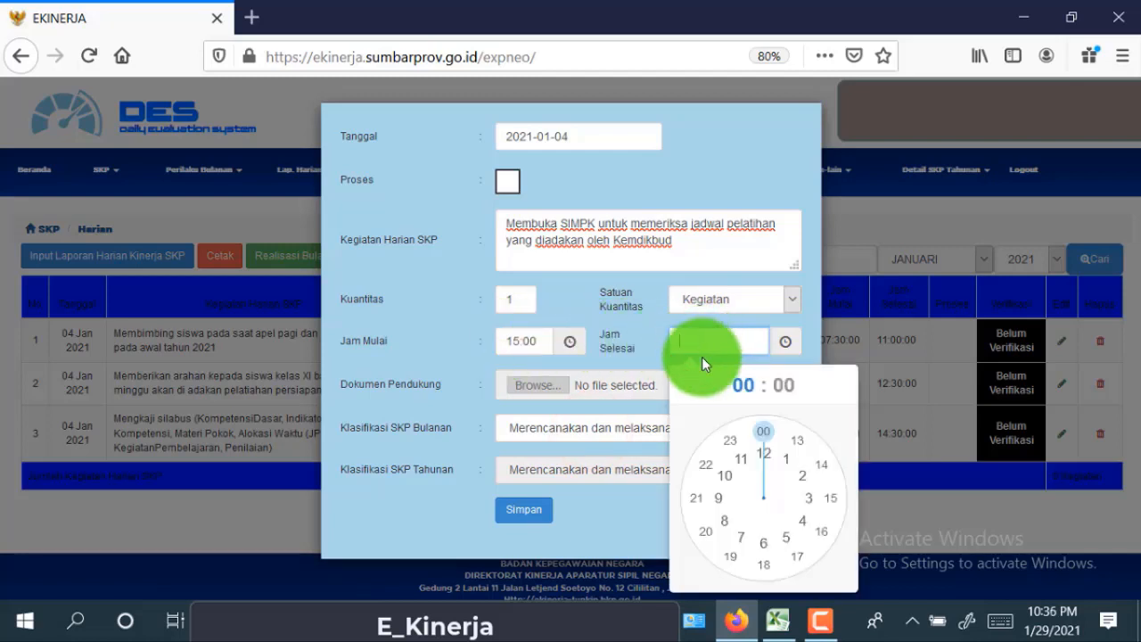
pyautogui.click(821, 532)
pyautogui.click(764, 435)
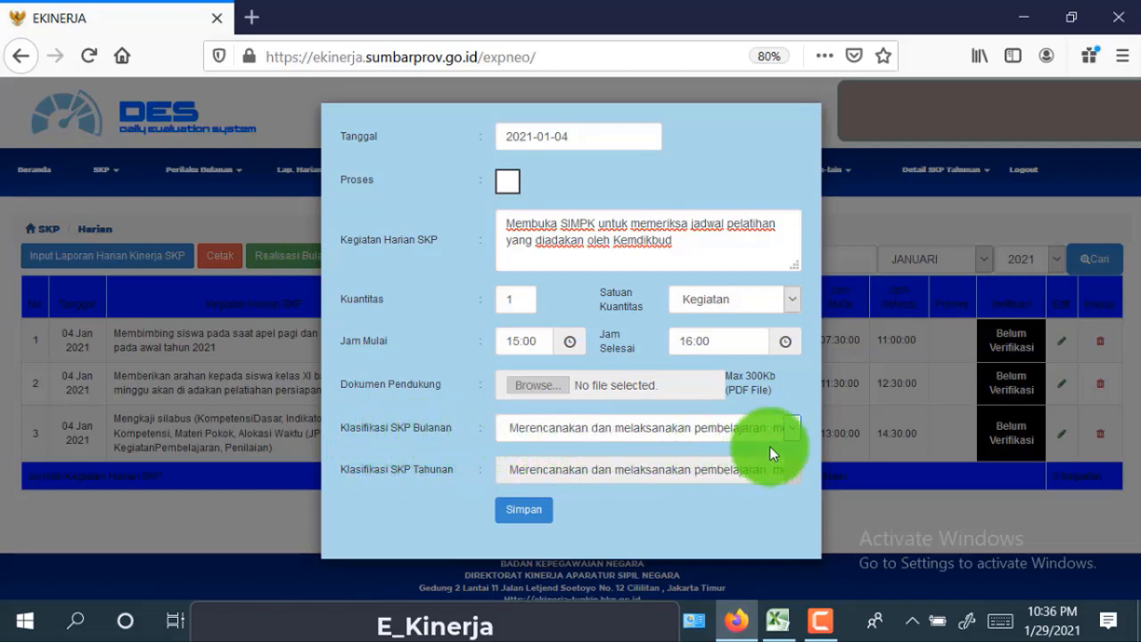
# - Classify the SIMPK entry under 'Mengikuti diklat fungsional' monthly SKP and save it
pyautogui.click(791, 428)
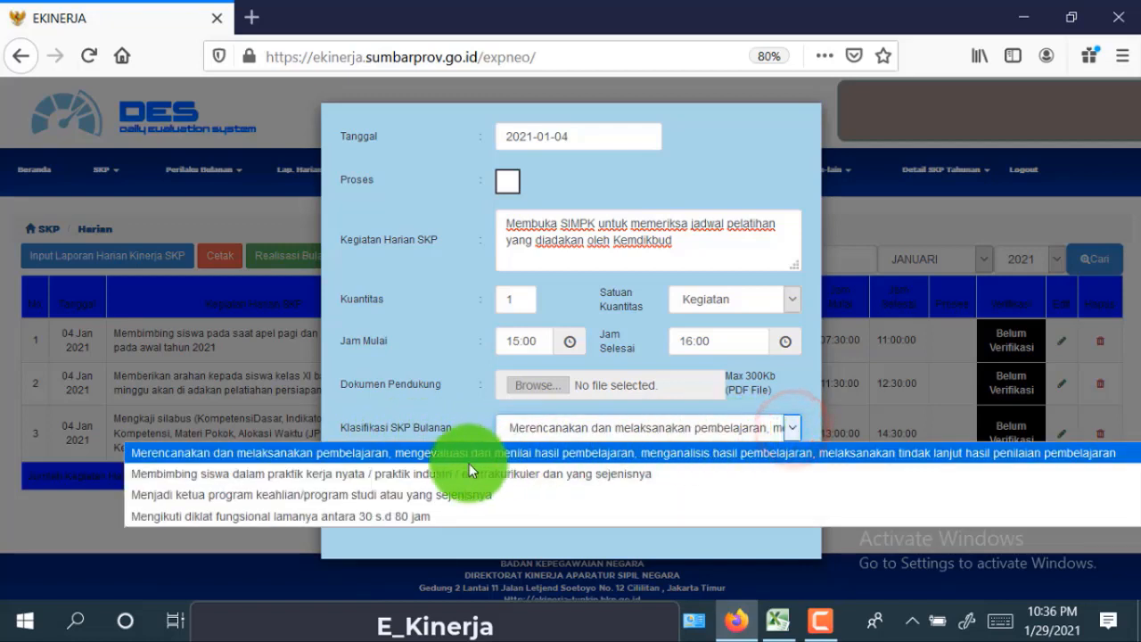
pyautogui.click(466, 515)
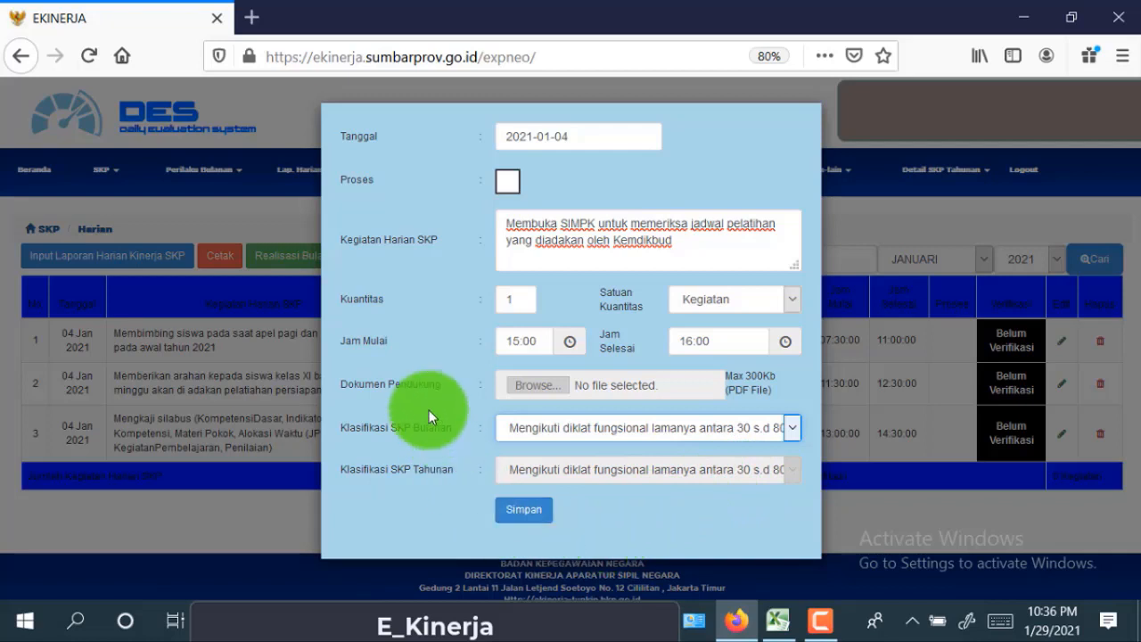
pyautogui.click(524, 510)
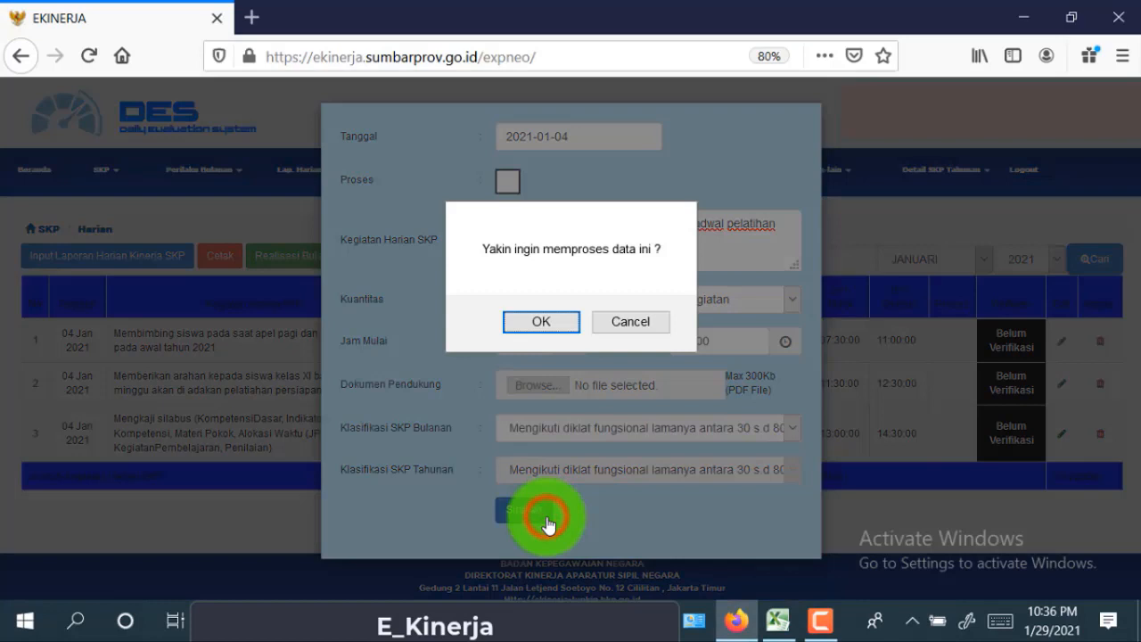
pyautogui.click(568, 328)
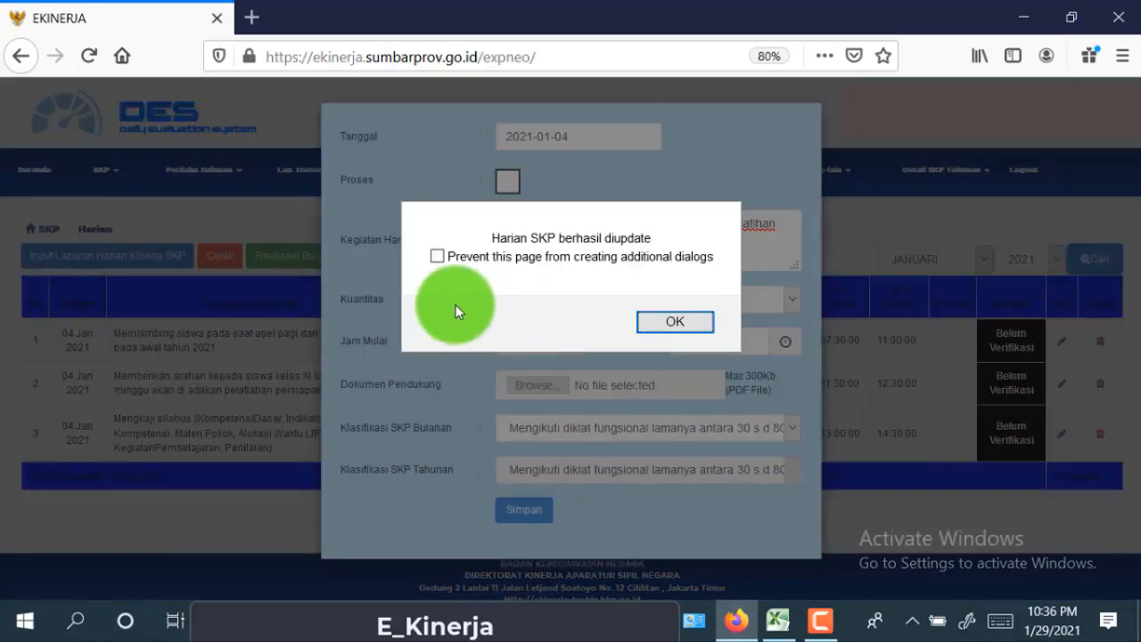
pyautogui.click(438, 258)
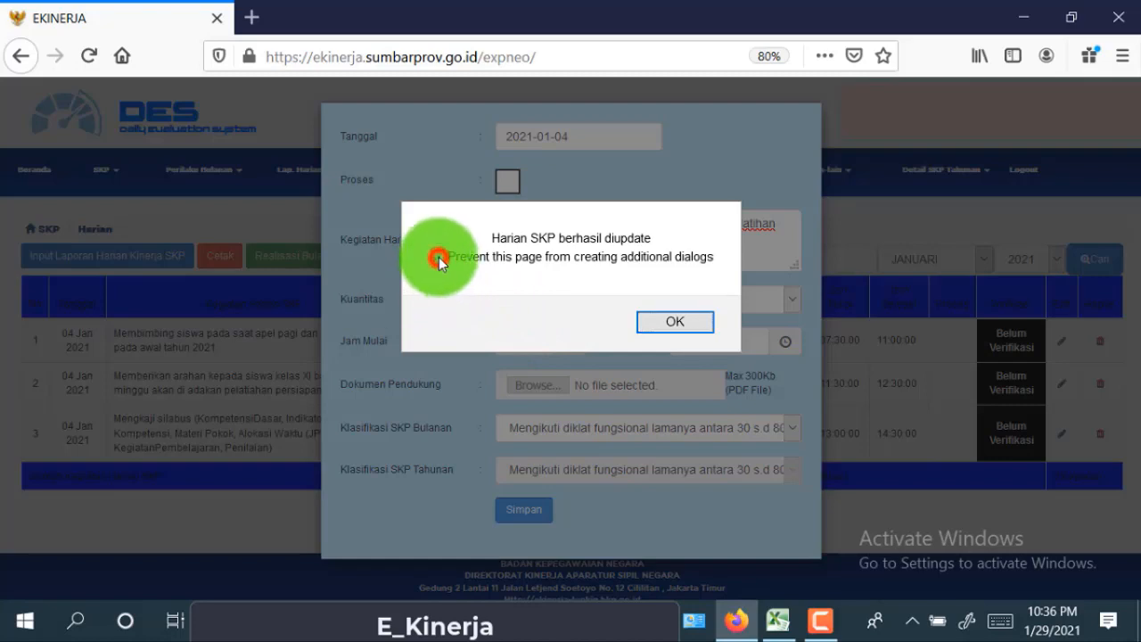
pyautogui.click(703, 323)
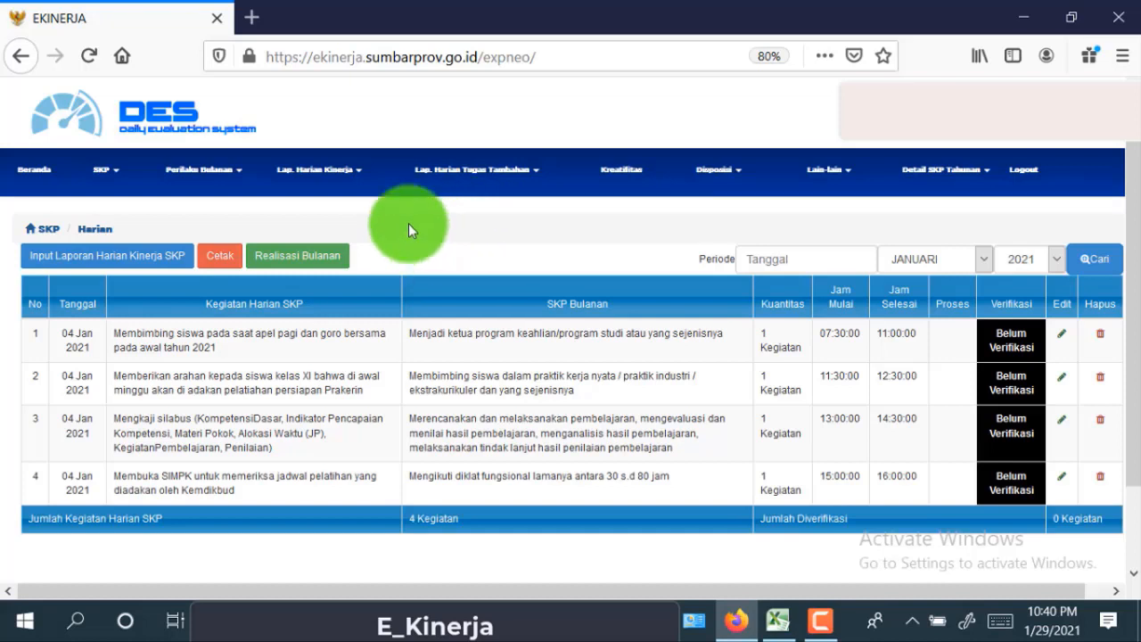
# - Go to the Non SKP daily report page for January 2021
pyautogui.click(360, 171)
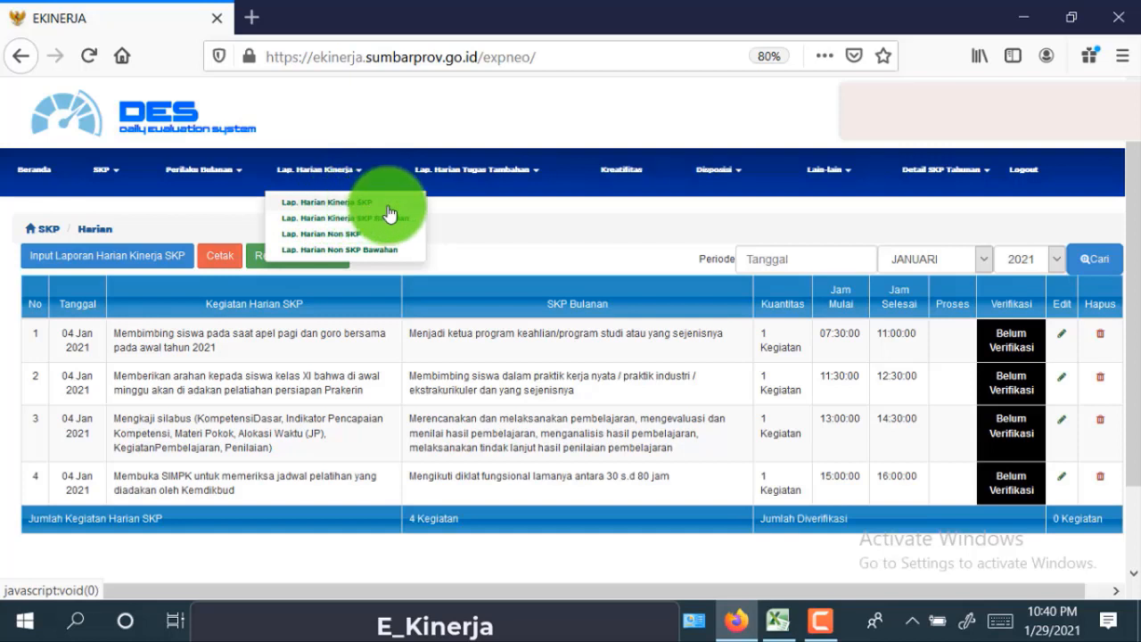
pyautogui.click(363, 127)
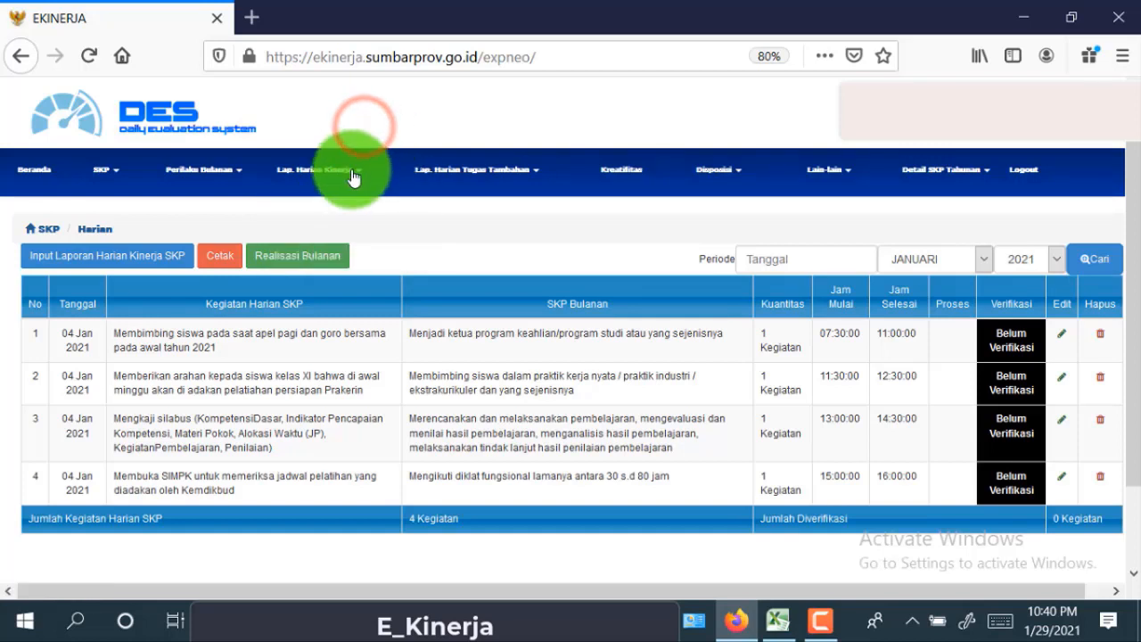
pyautogui.click(358, 172)
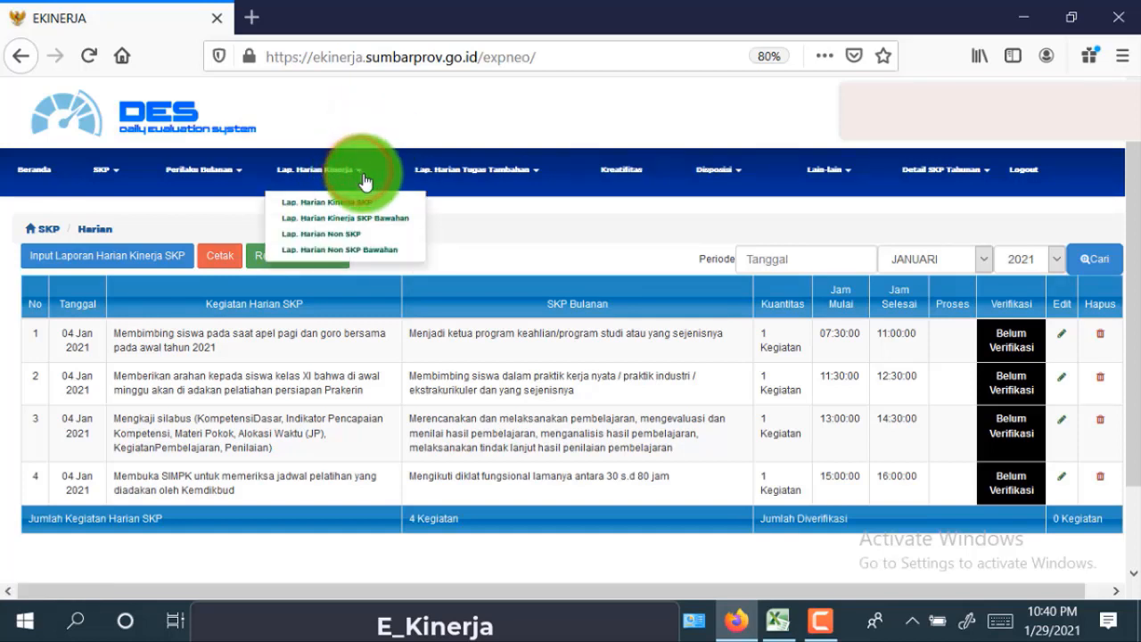
pyautogui.click(416, 241)
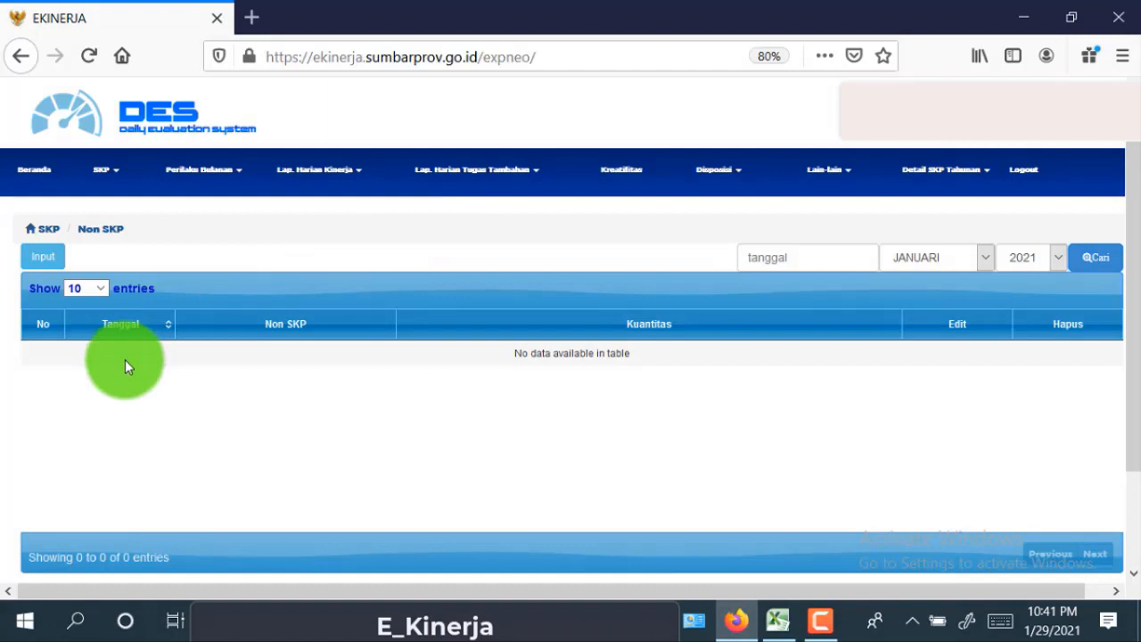
# - Open a new Non SKP entry form dated 5 January 2021
pyautogui.click(55, 265)
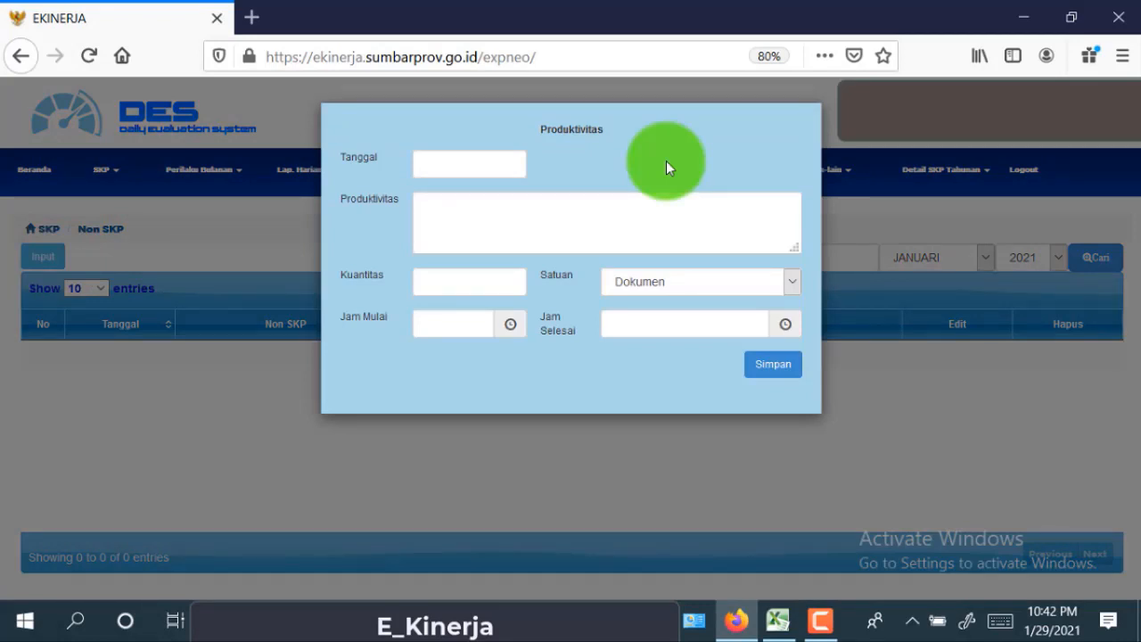
pyautogui.click(475, 168)
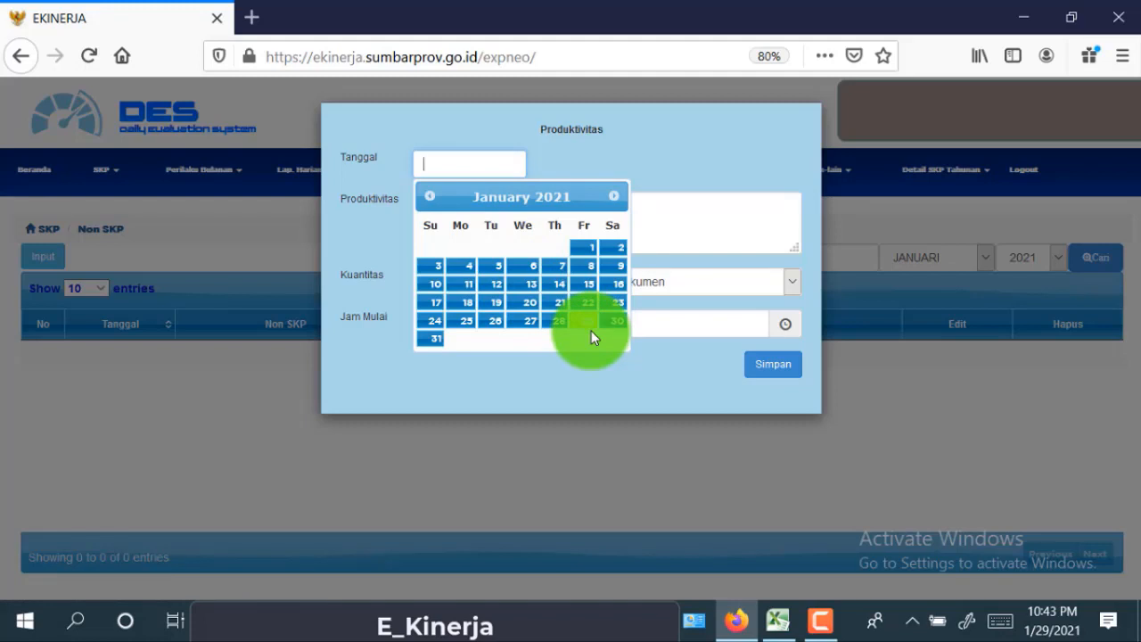
pyautogui.click(489, 269)
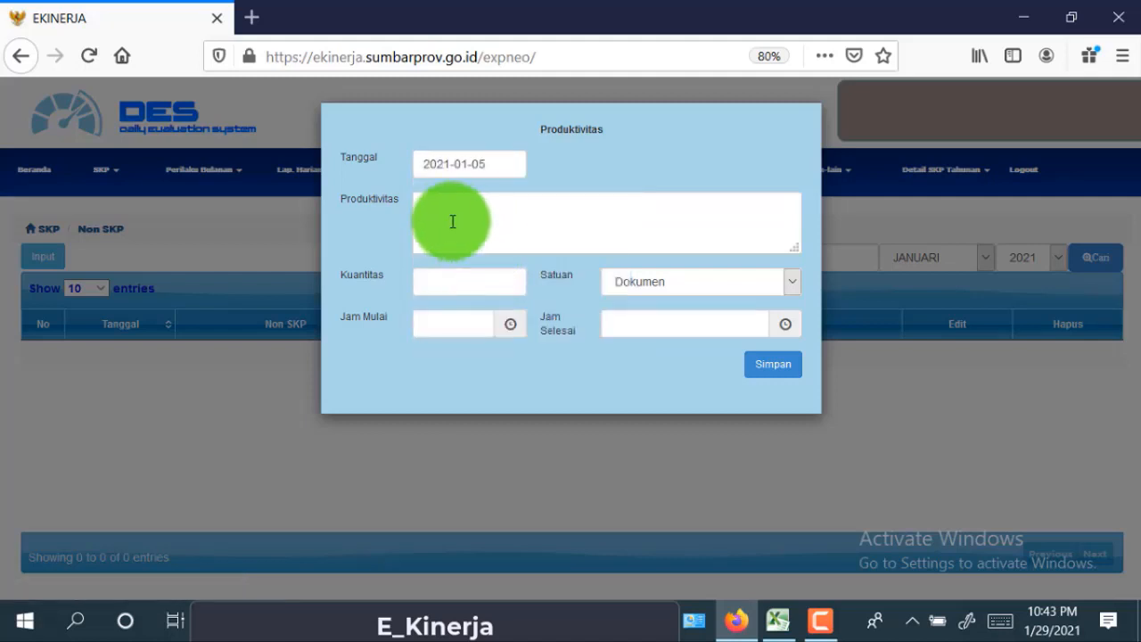
pyautogui.click(451, 208)
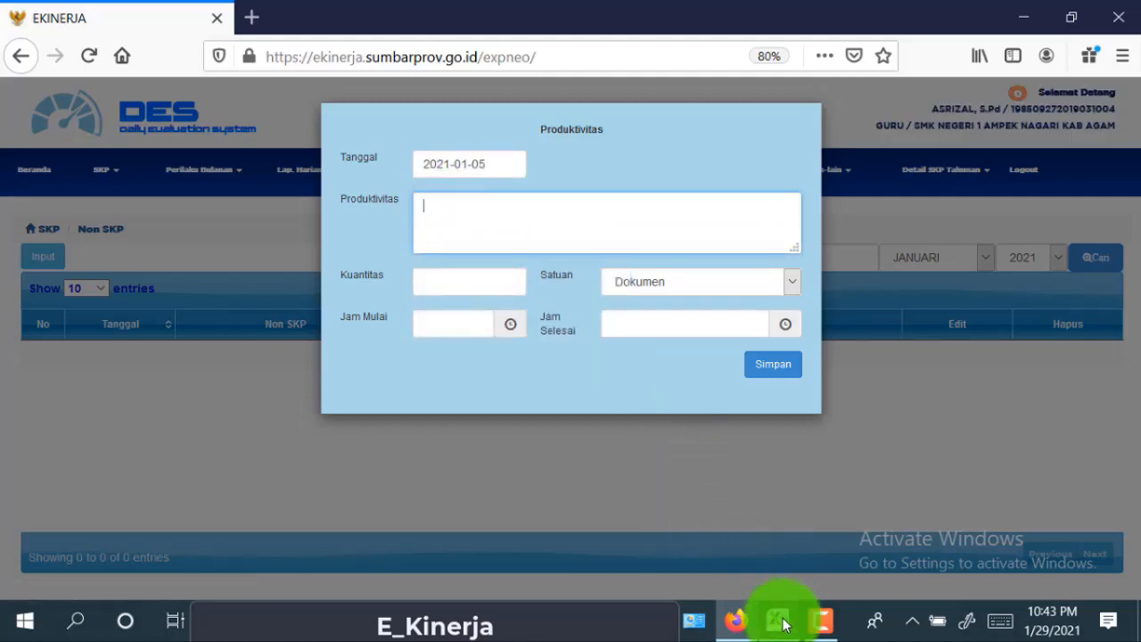
# - Copy 'Tes Swab di Puskesmas' from Excel cell C16 and return to the form
pyautogui.click(777, 620)
pyautogui.click(255, 476)
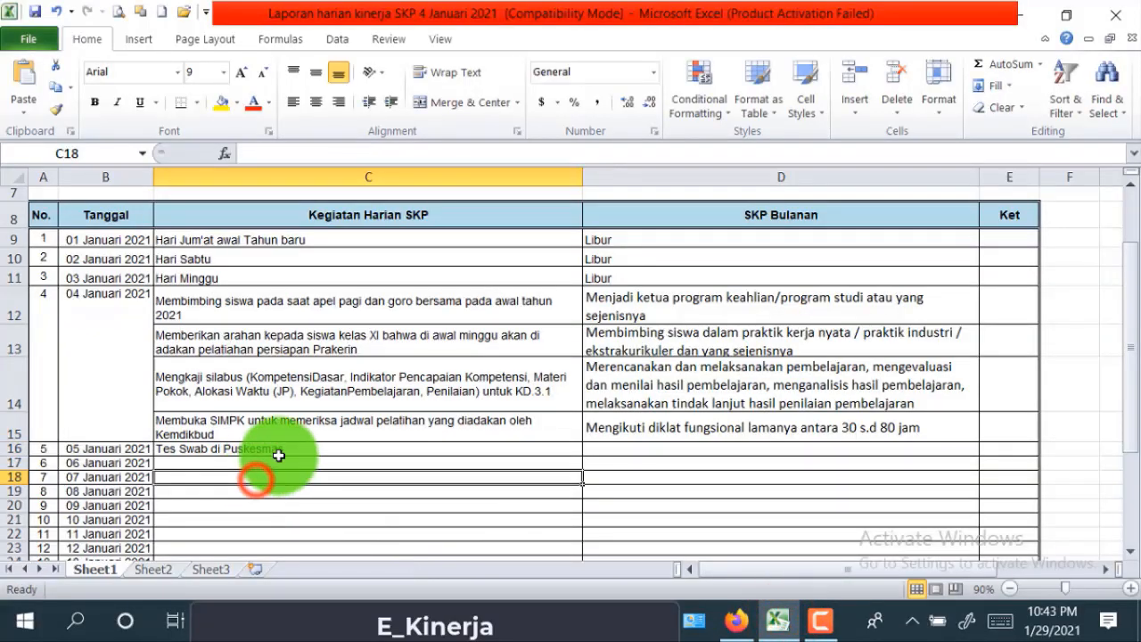
pyautogui.click(280, 448)
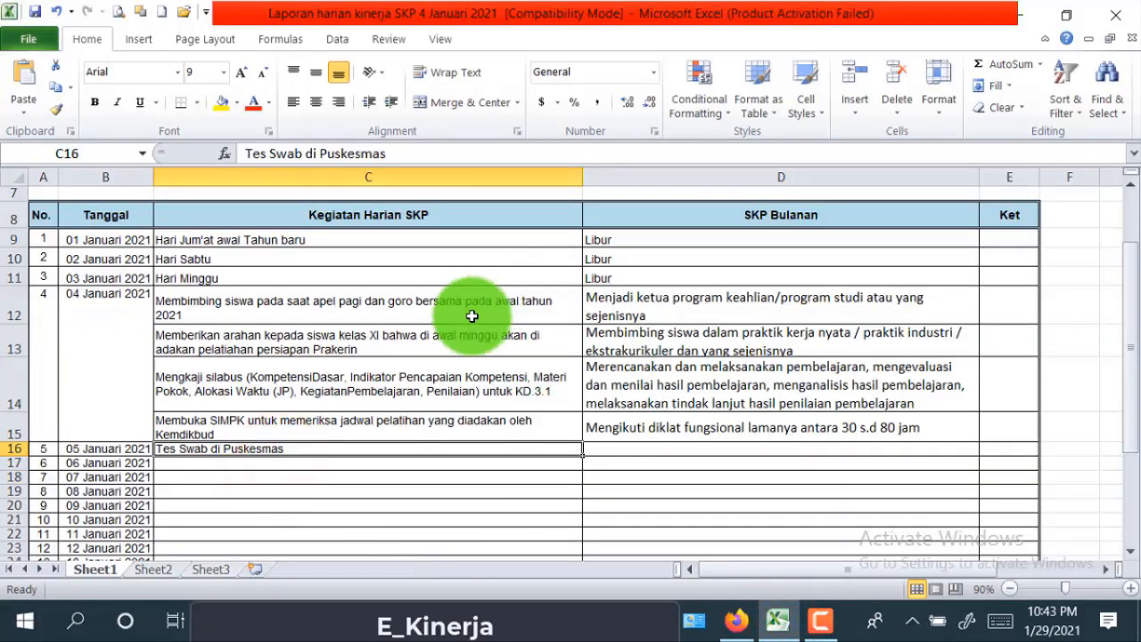
pyautogui.scroll(2, 437, 364)
pyautogui.scroll(-2, 415, 422)
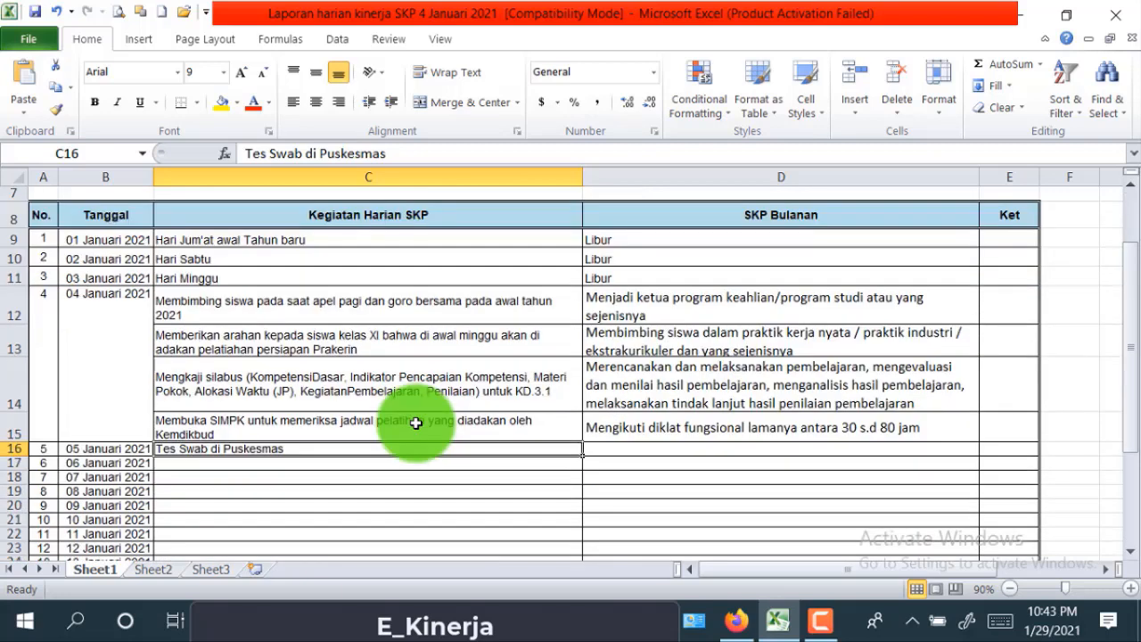
pyautogui.moveTo(401, 153); pyautogui.dragTo(276, 153)
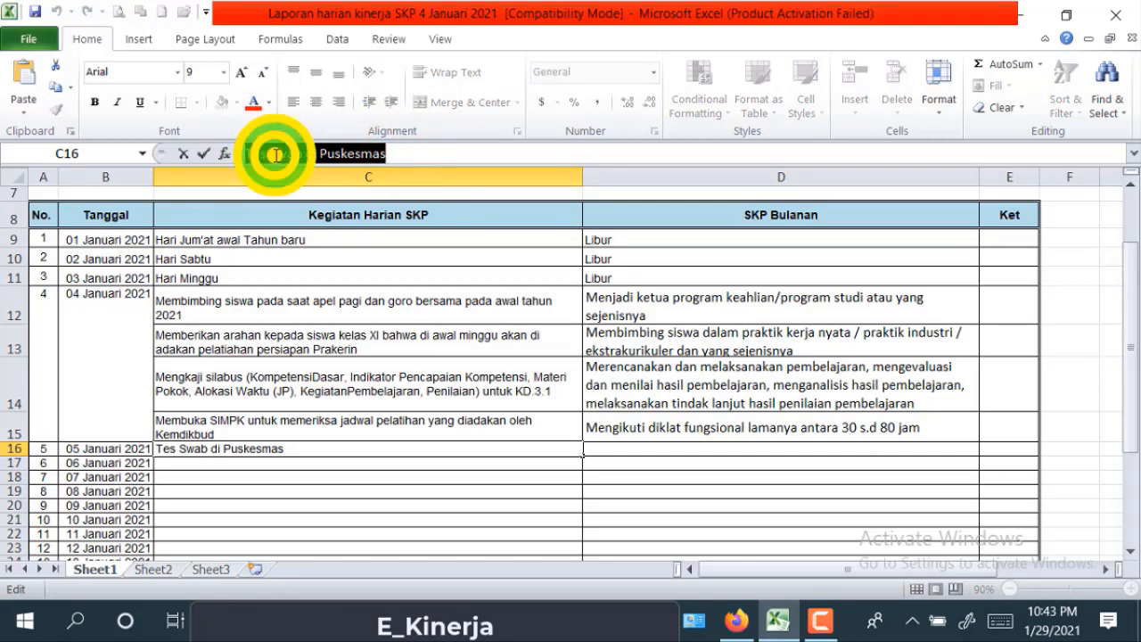
pyautogui.rightClick(275, 153)
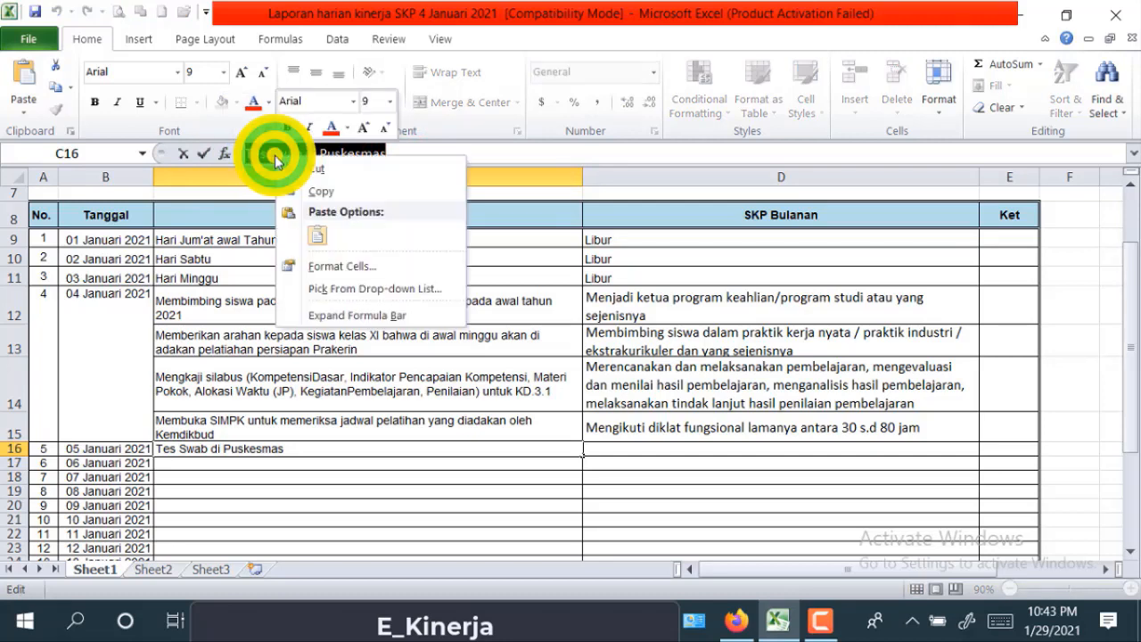
pyautogui.click(309, 191)
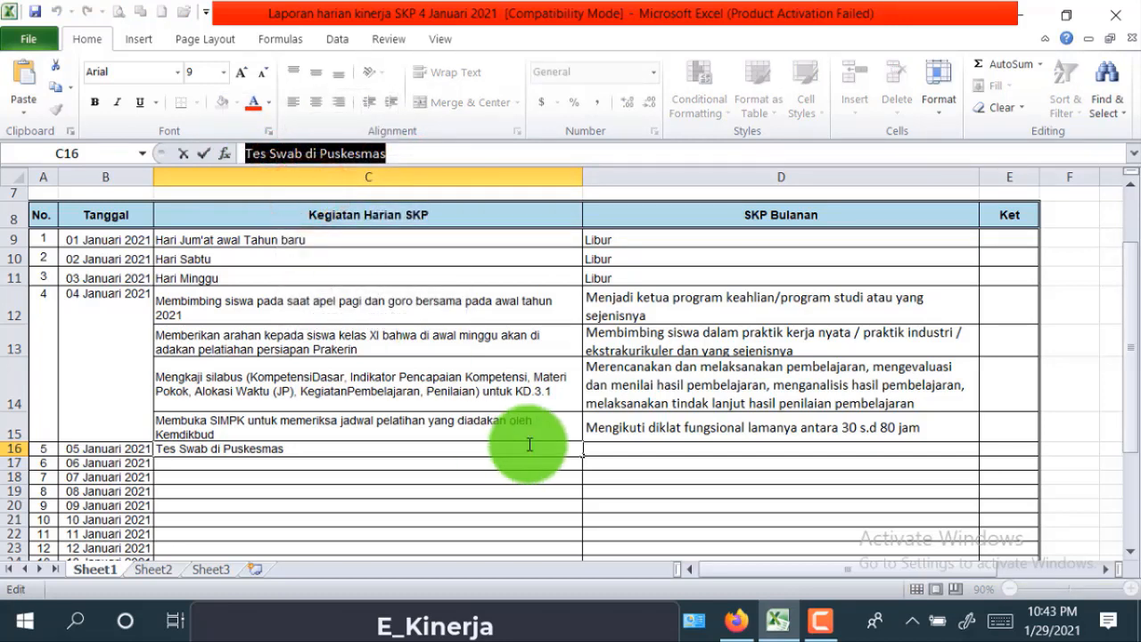
pyautogui.click(739, 623)
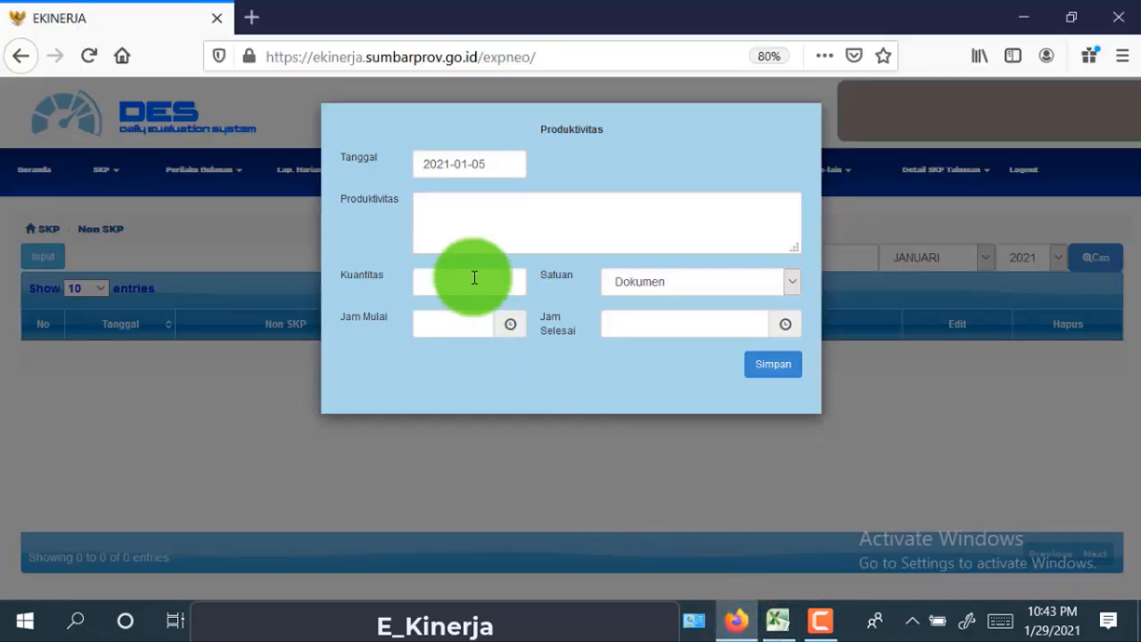
# - Paste 'Tes Swab di Puskesmas' as the activity with quantity 1 Rumah Sakit /Puskesmas
pyautogui.rightClick(461, 212)
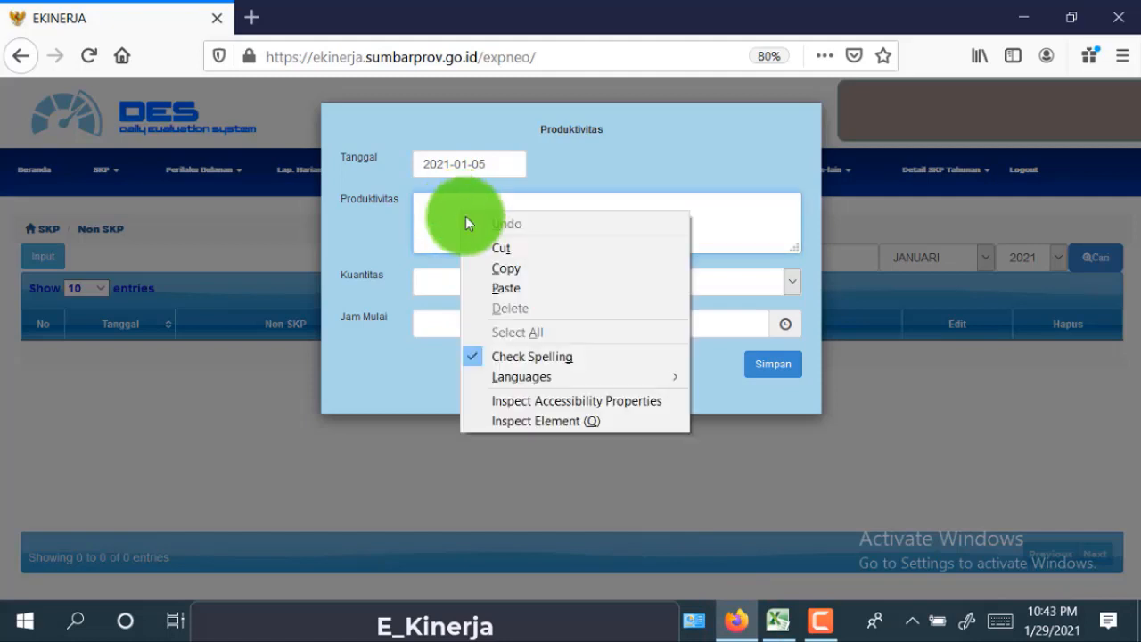
pyautogui.click(501, 290)
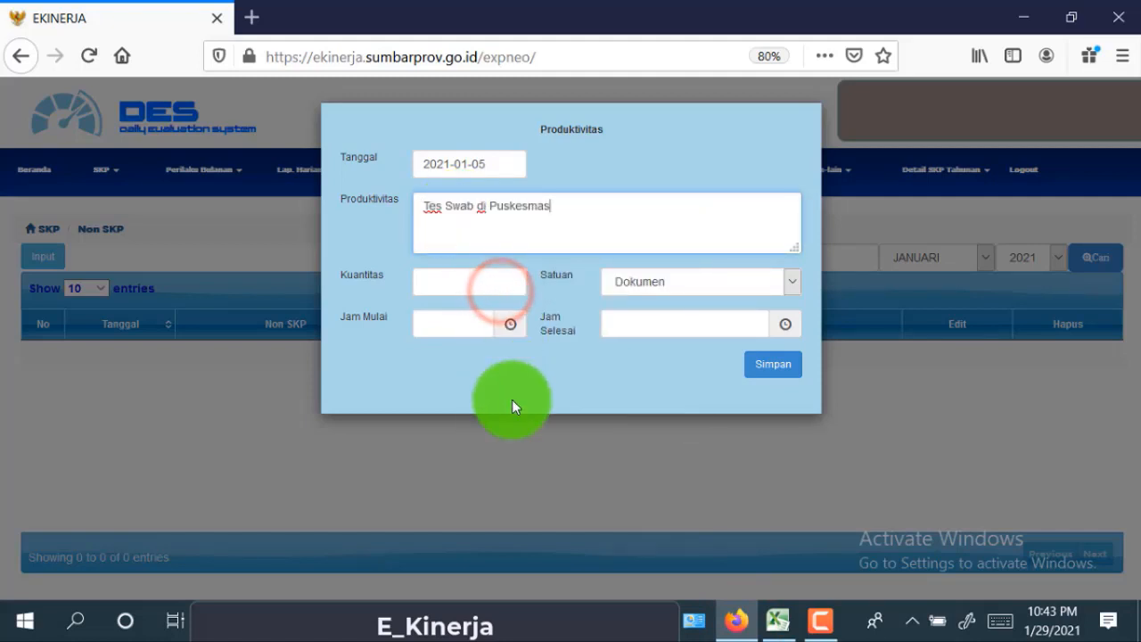
pyautogui.click(474, 289)
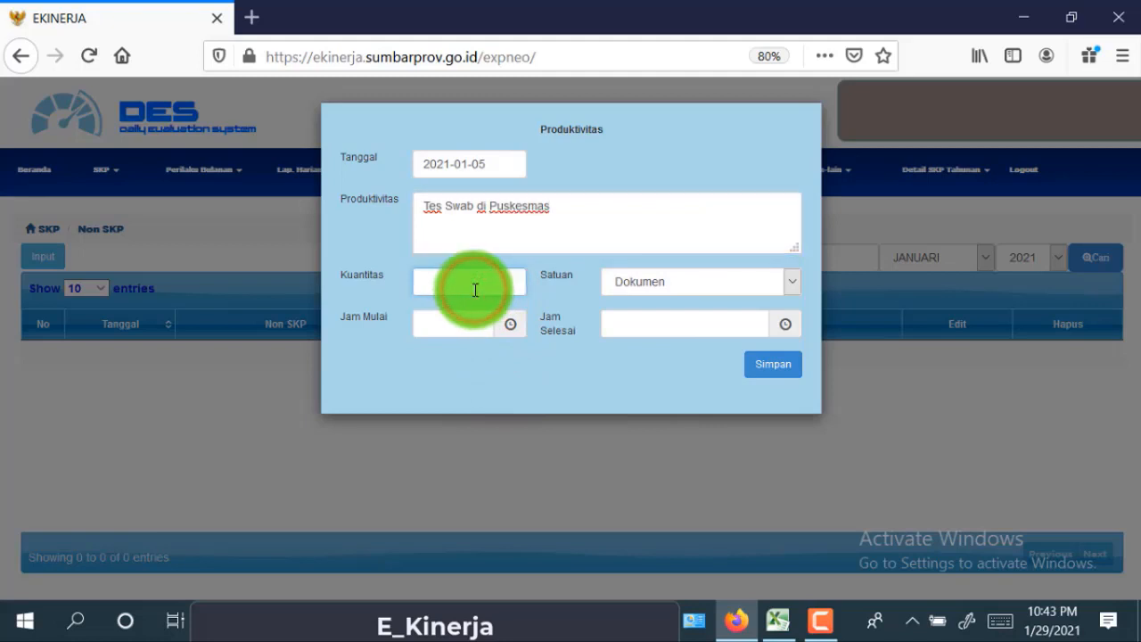
pyautogui.write('1')
pyautogui.click(454, 307)
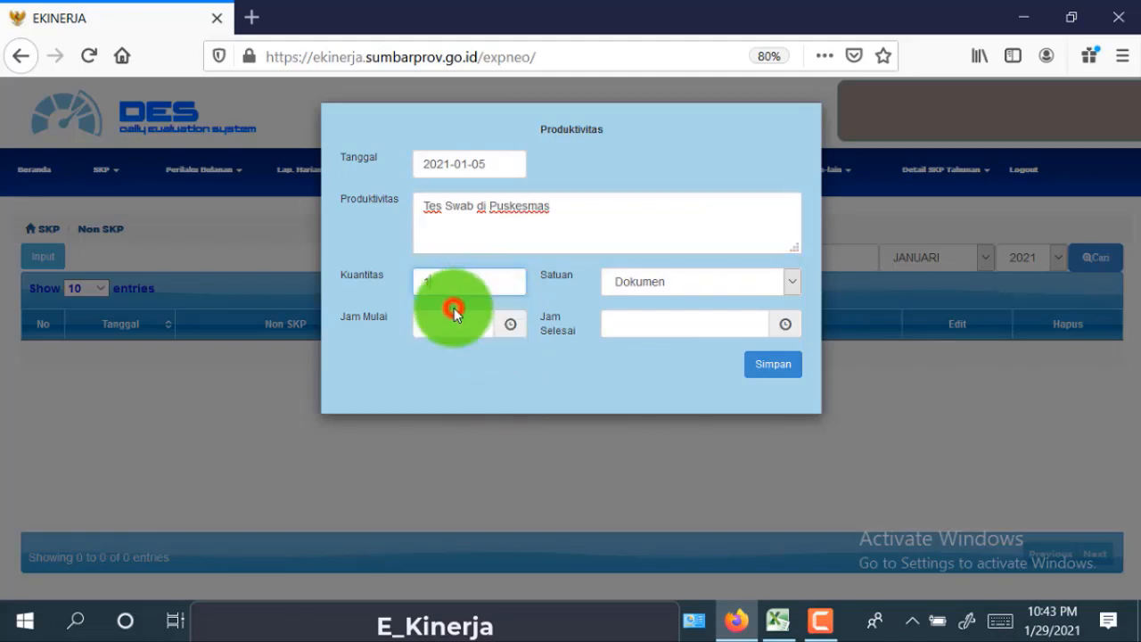
pyautogui.click(793, 283)
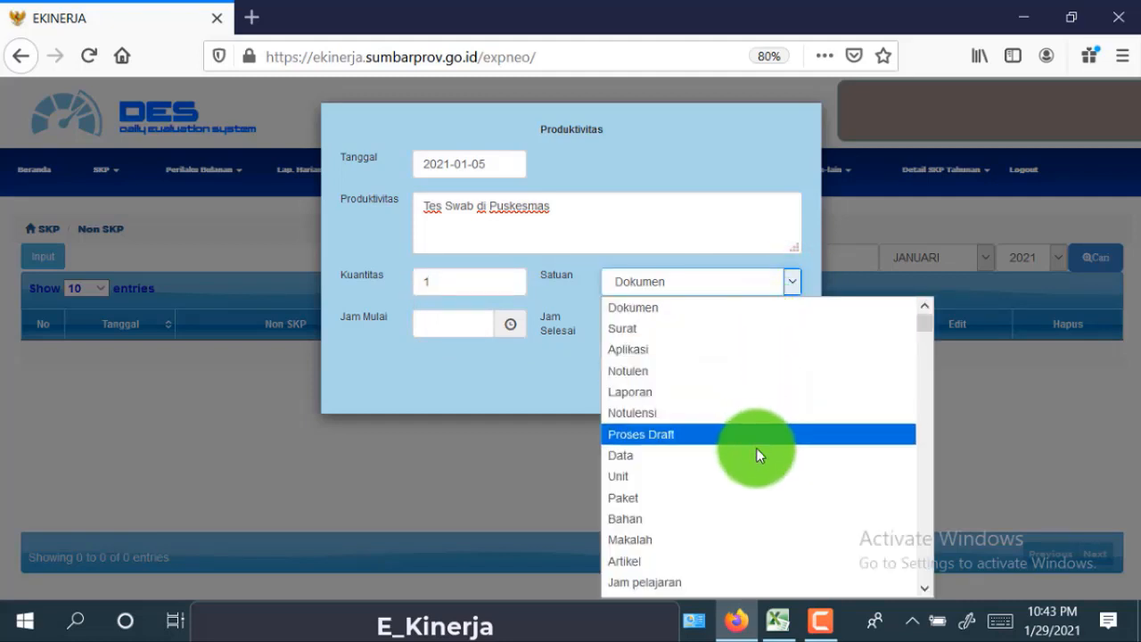
pyautogui.scroll(-1, 756, 450)
pyautogui.scroll(-10, 727, 554)
pyautogui.scroll(7, 726, 553)
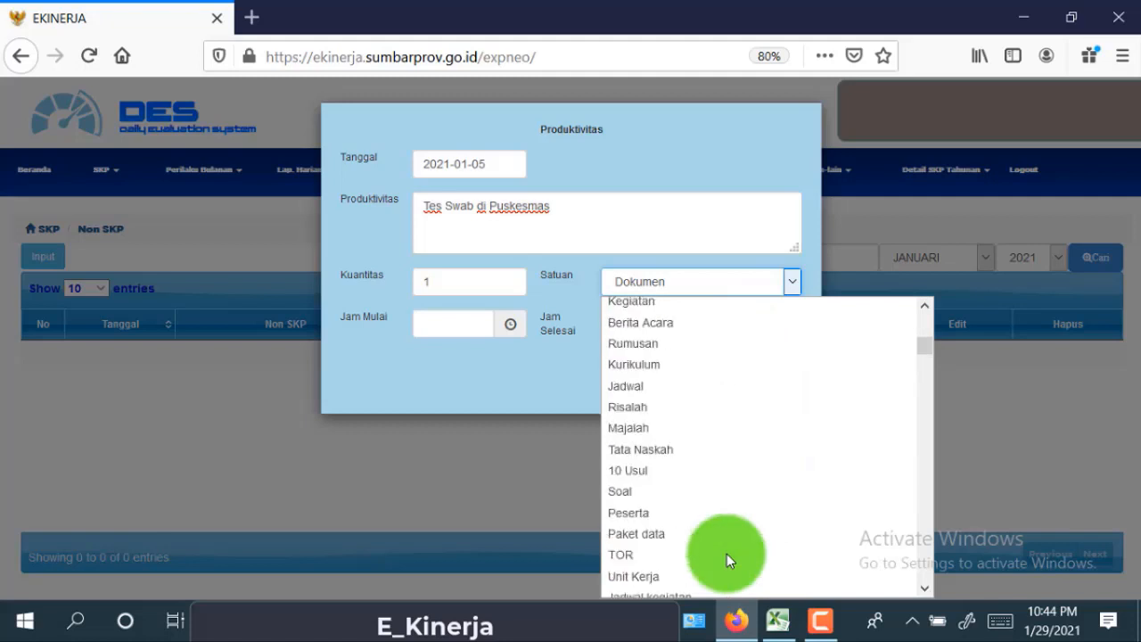
pyautogui.scroll(10, 728, 553)
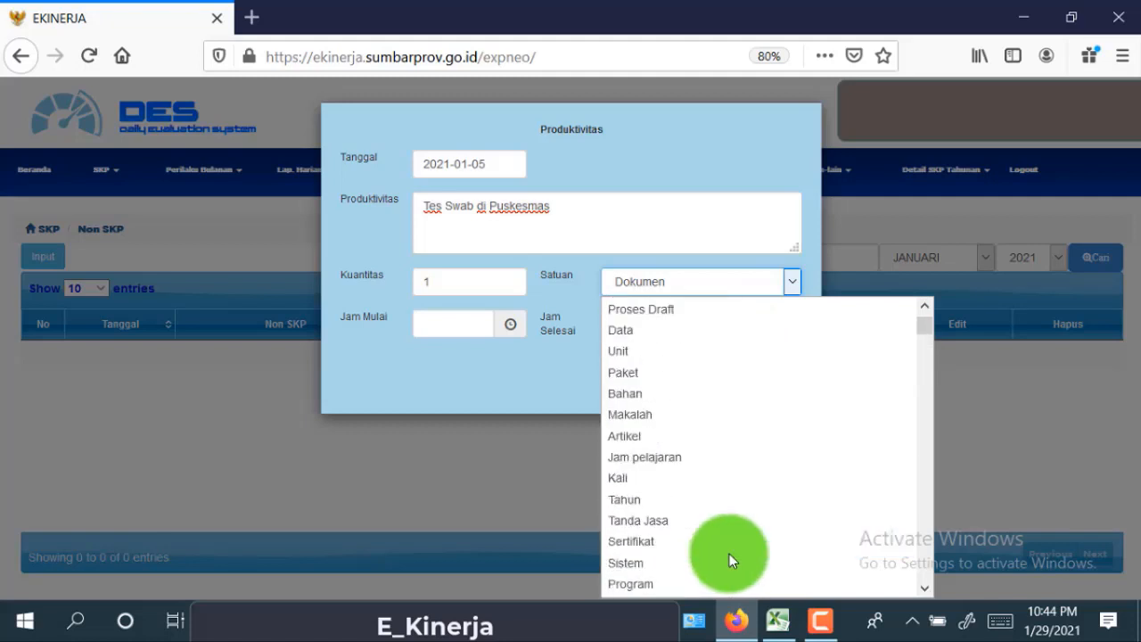
pyautogui.scroll(-4, 729, 553)
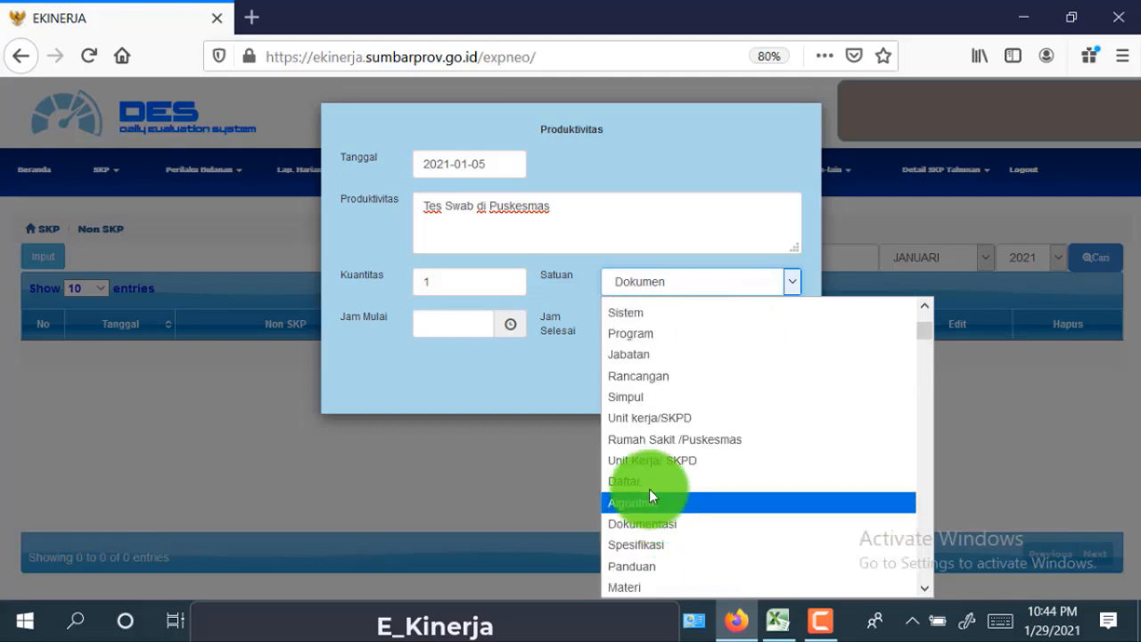
pyautogui.click(766, 439)
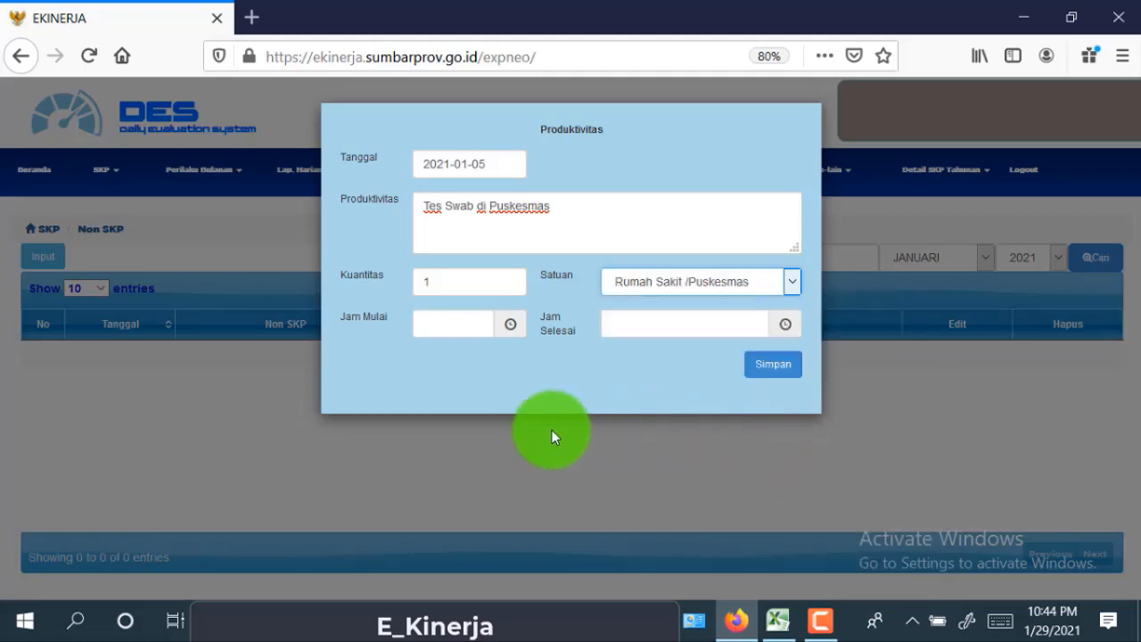
# - Set the start time to 08:00 and the end time to 10:00
pyautogui.click(445, 323)
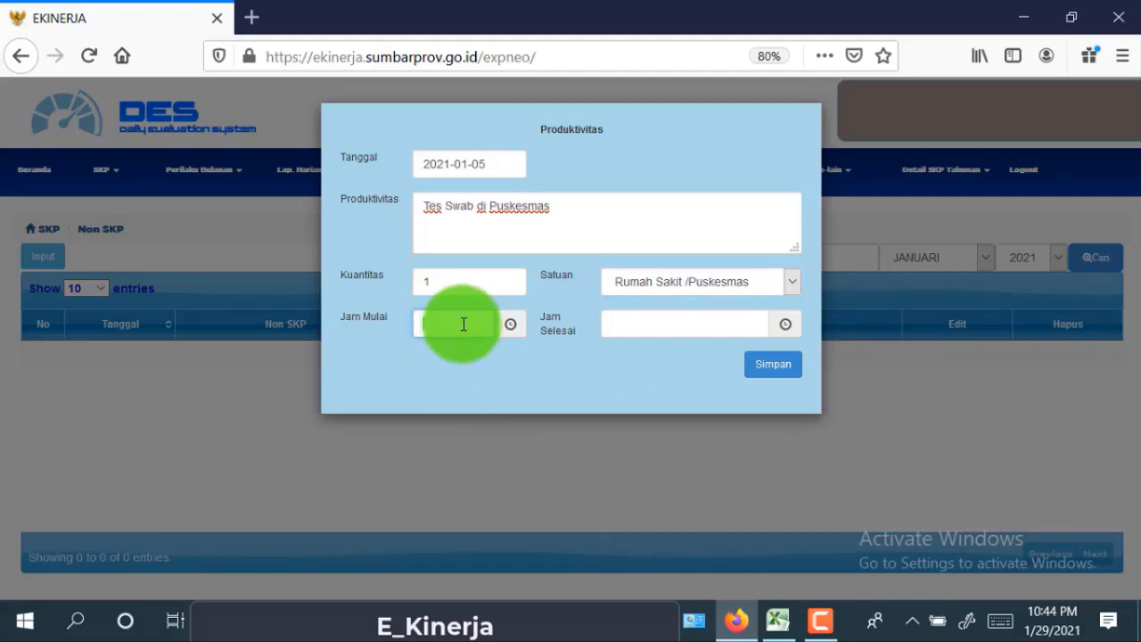
pyautogui.click(463, 324)
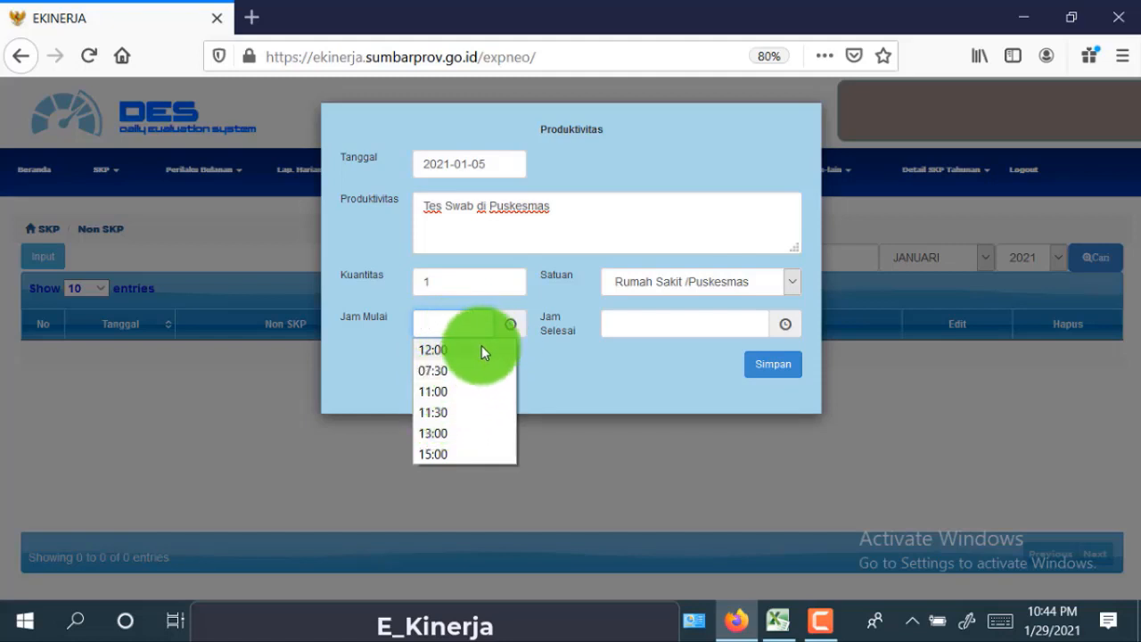
pyautogui.moveTo(484, 327); pyautogui.dragTo(421, 325)
pyautogui.press('BackSpace')
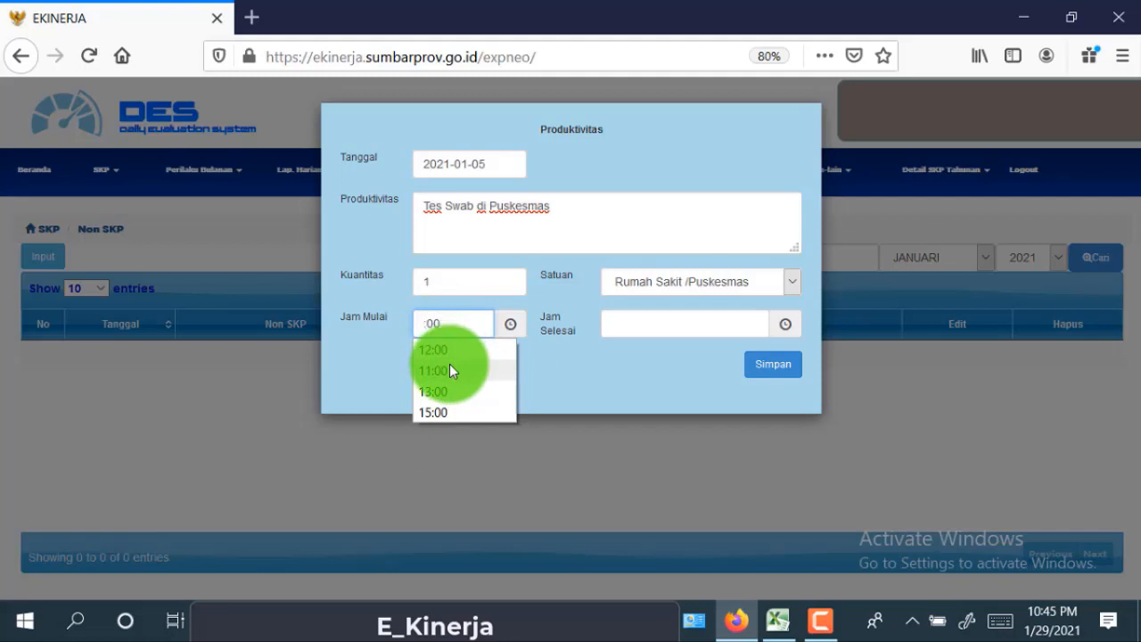
pyautogui.write('08')
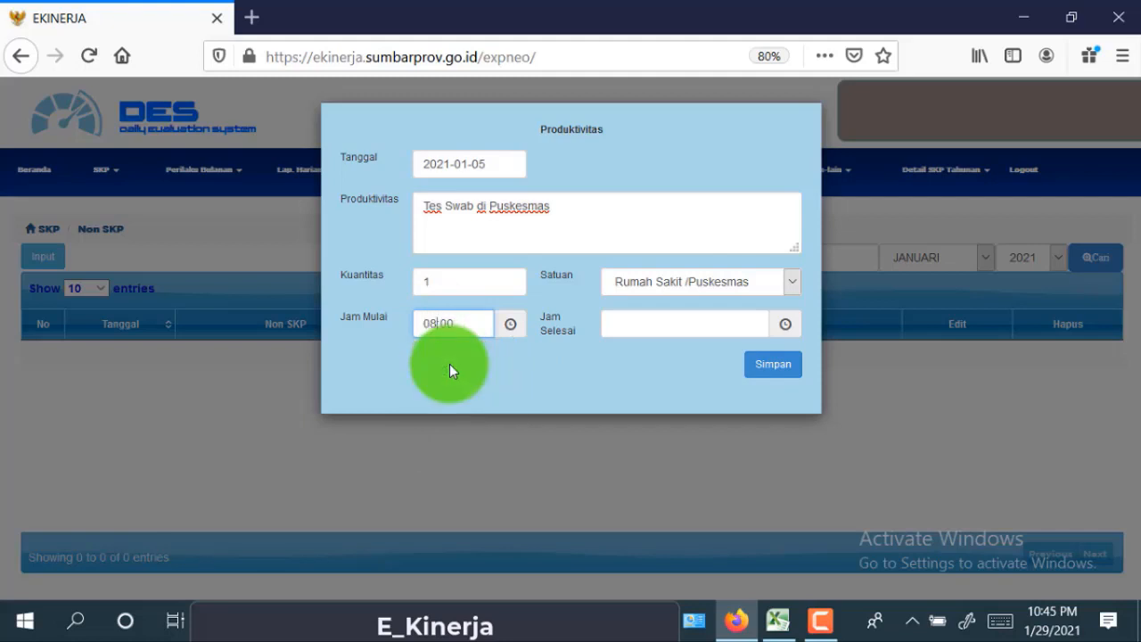
pyautogui.click(650, 328)
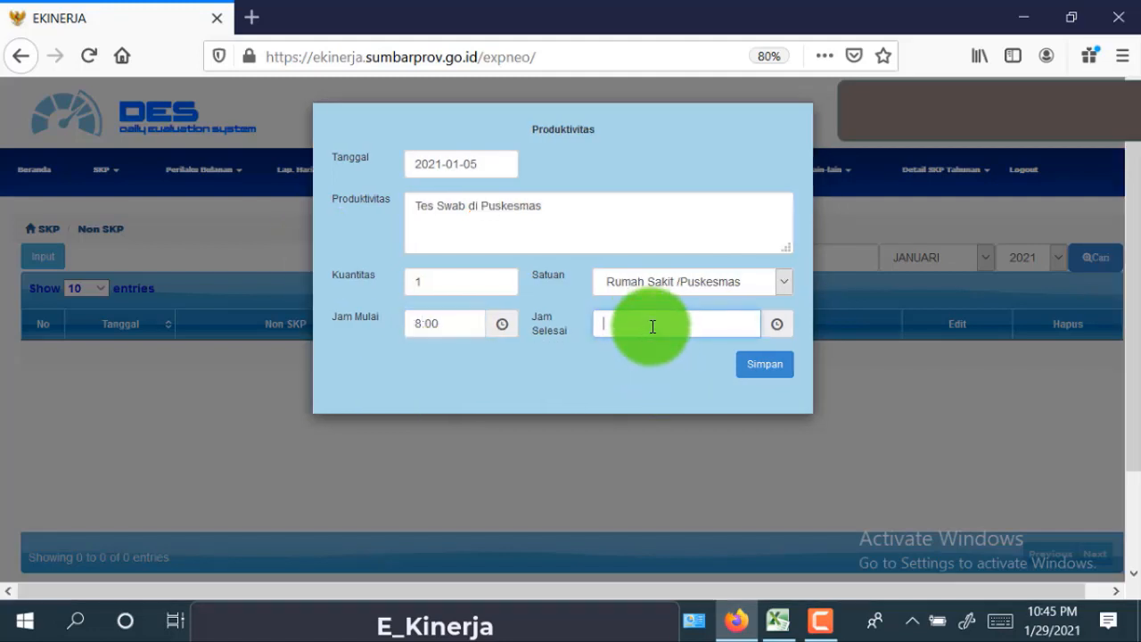
pyautogui.click(652, 326)
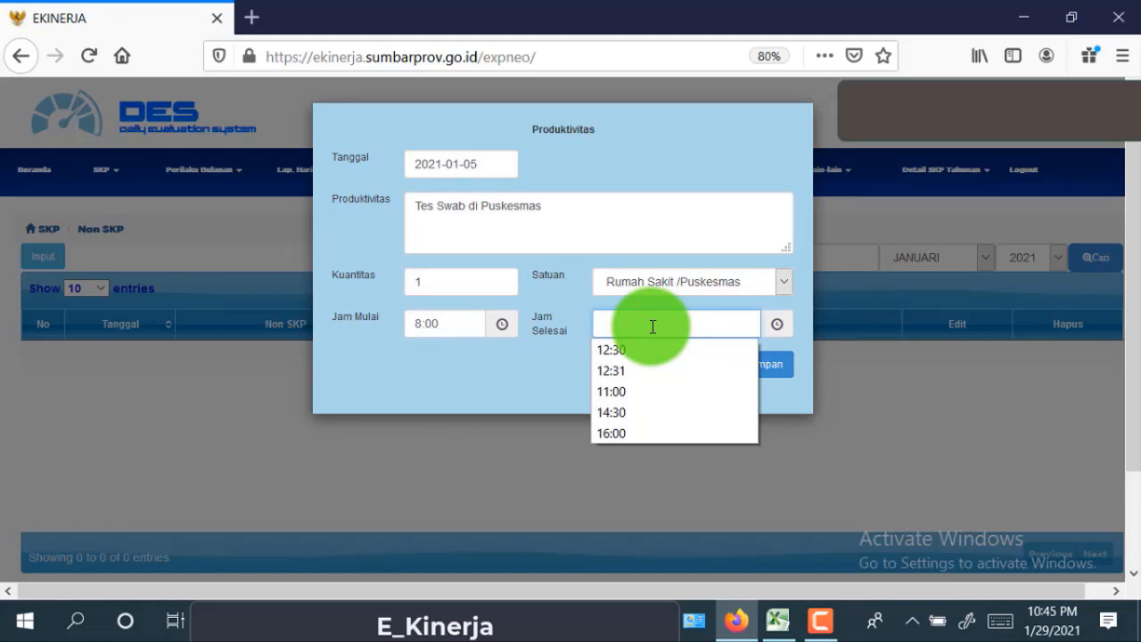
pyautogui.write('10')
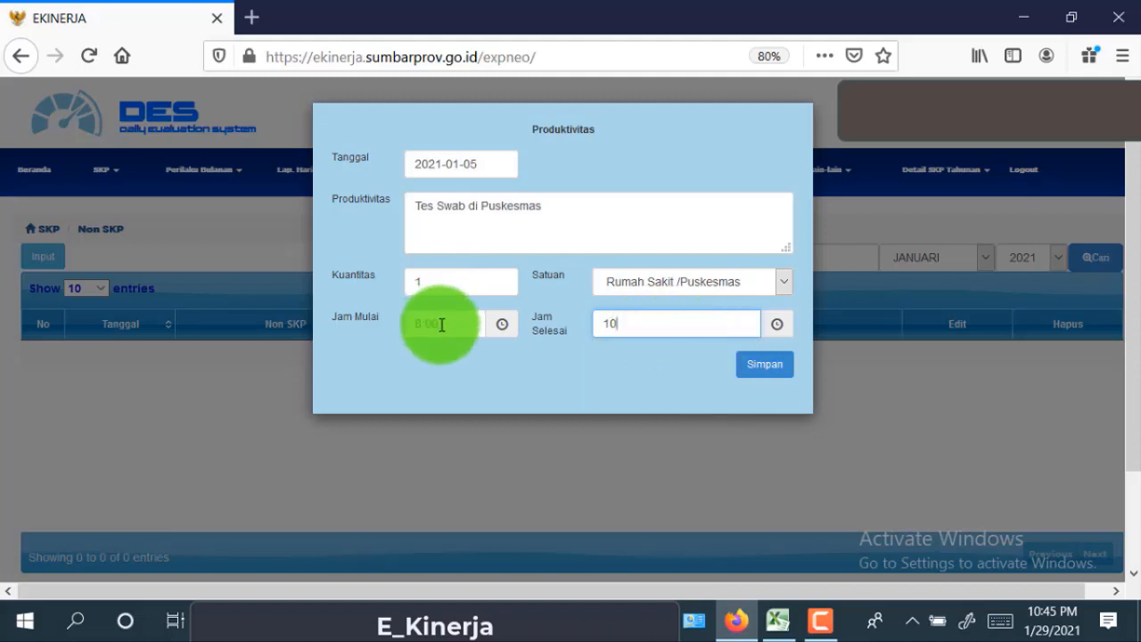
pyautogui.click(582, 375)
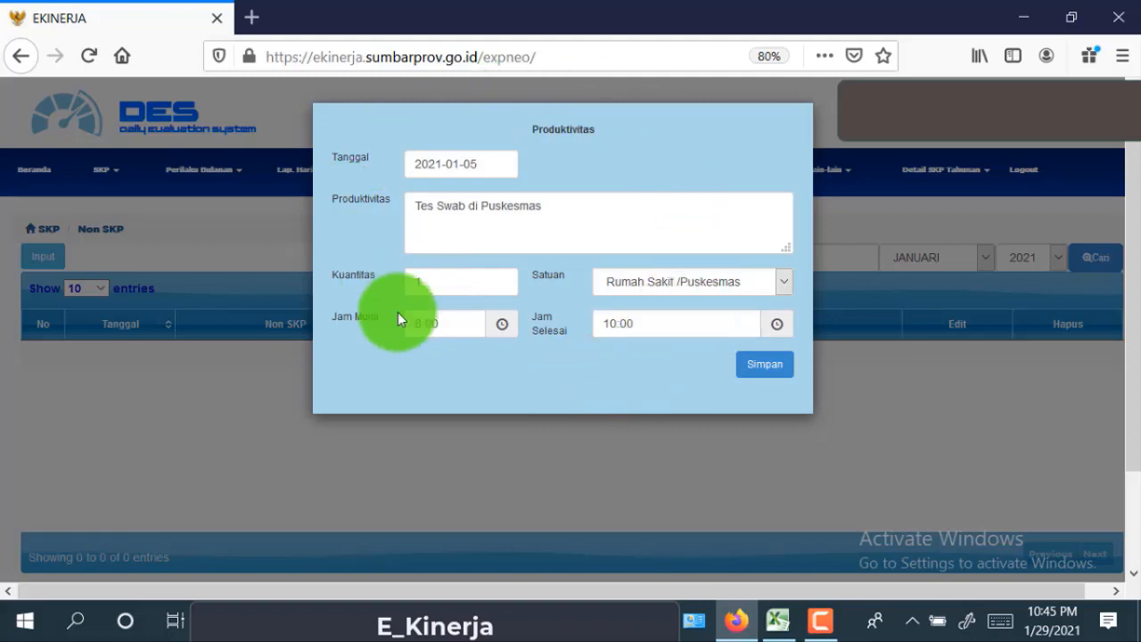
# - Save the Tes Swab di Puskesmas Non SKP entry dated 05 Jan 2021
pyautogui.click(764, 365)
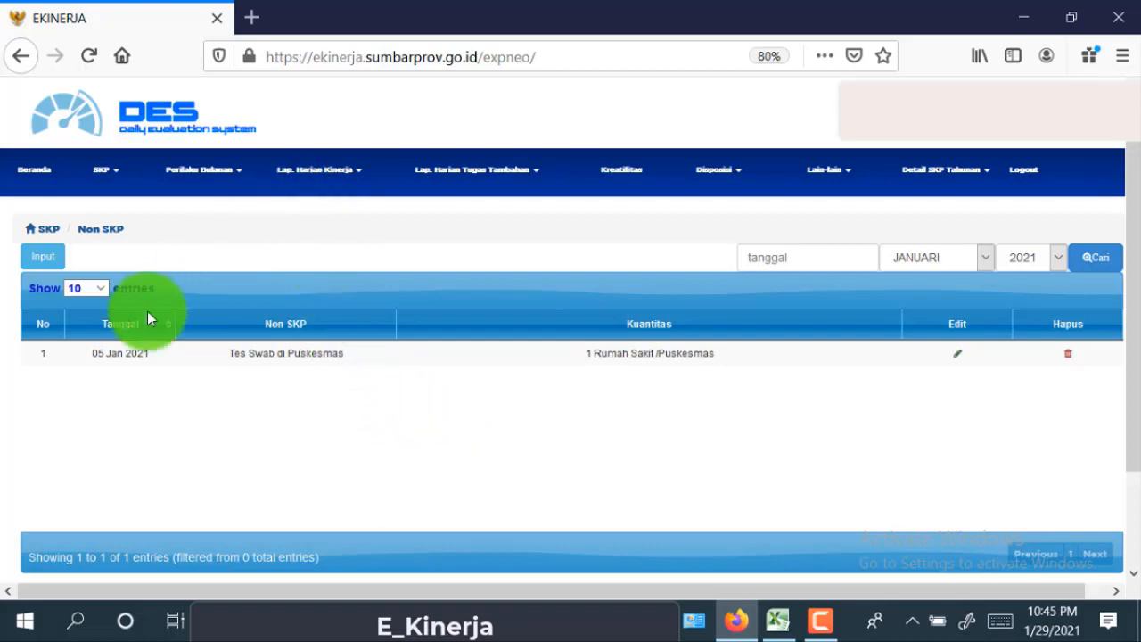
# - Return via Lap. Harian Kinerja to the JANUARI 2021 SKP Harian list showing 4 Kegiatan
pyautogui.click(358, 178)
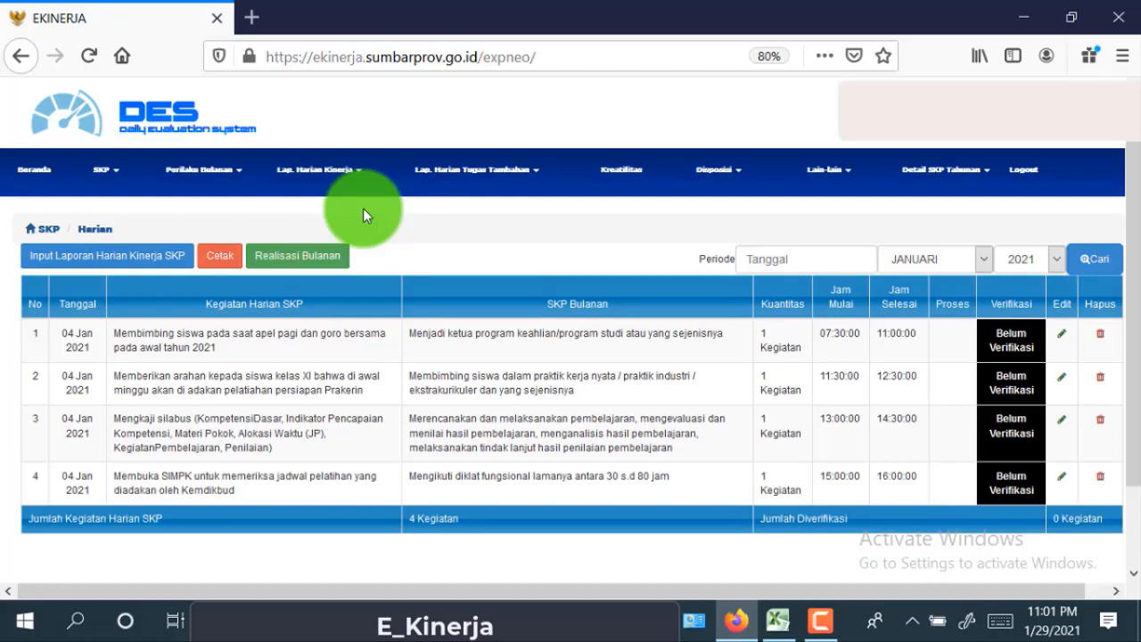
# - Start a new daily SKP entry and set its Tanggal to 2021-01-05
pyautogui.click(183, 268)
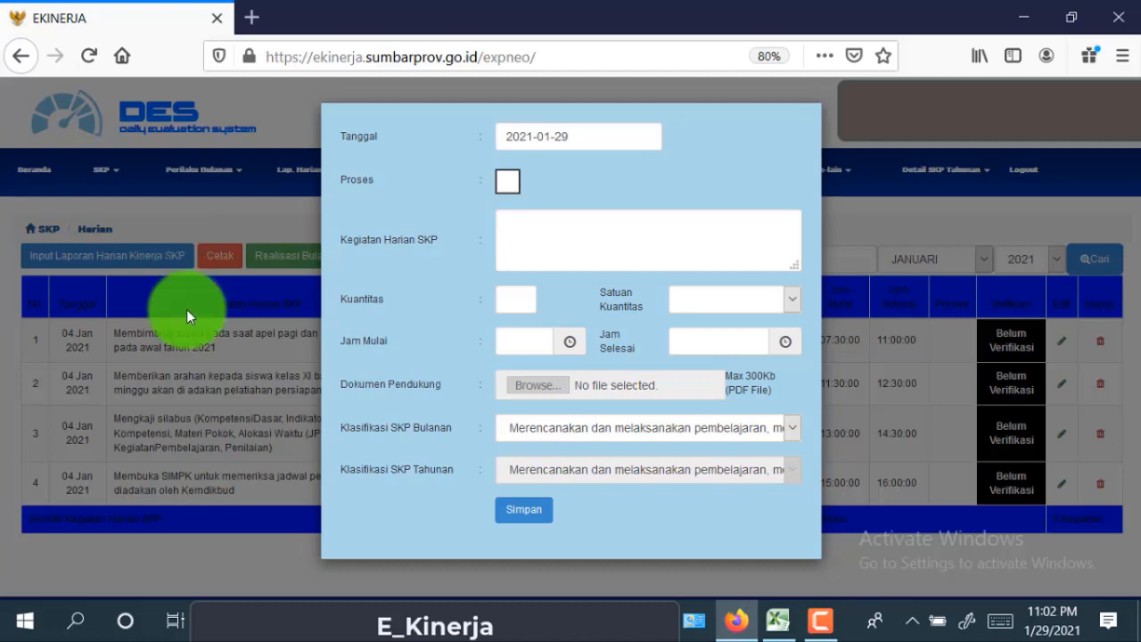
pyautogui.click(595, 139)
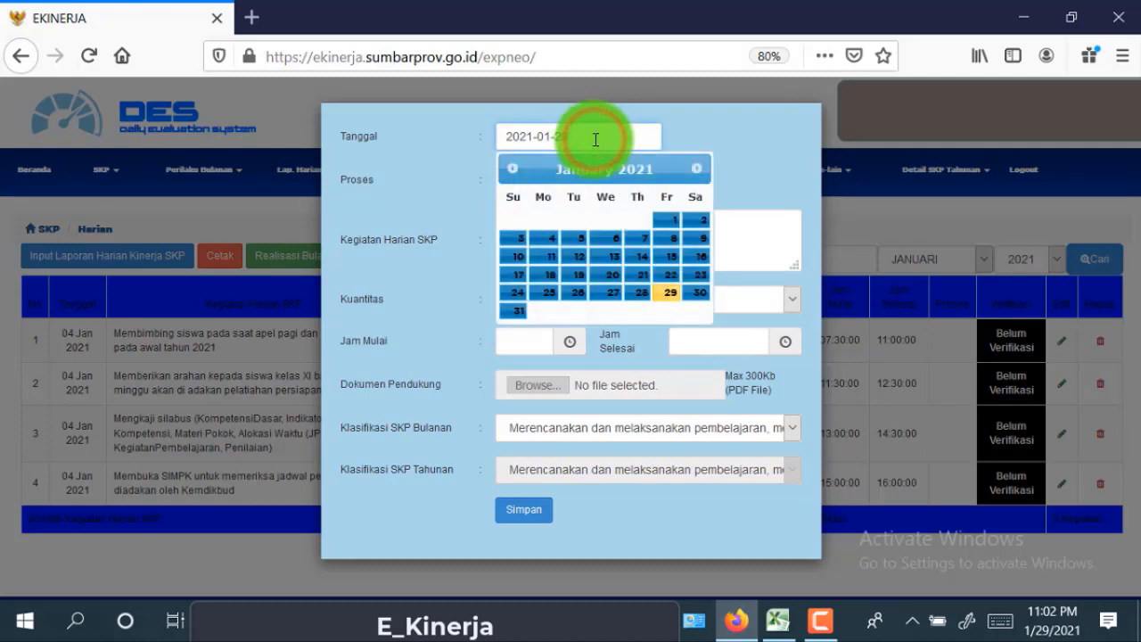
pyautogui.click(577, 242)
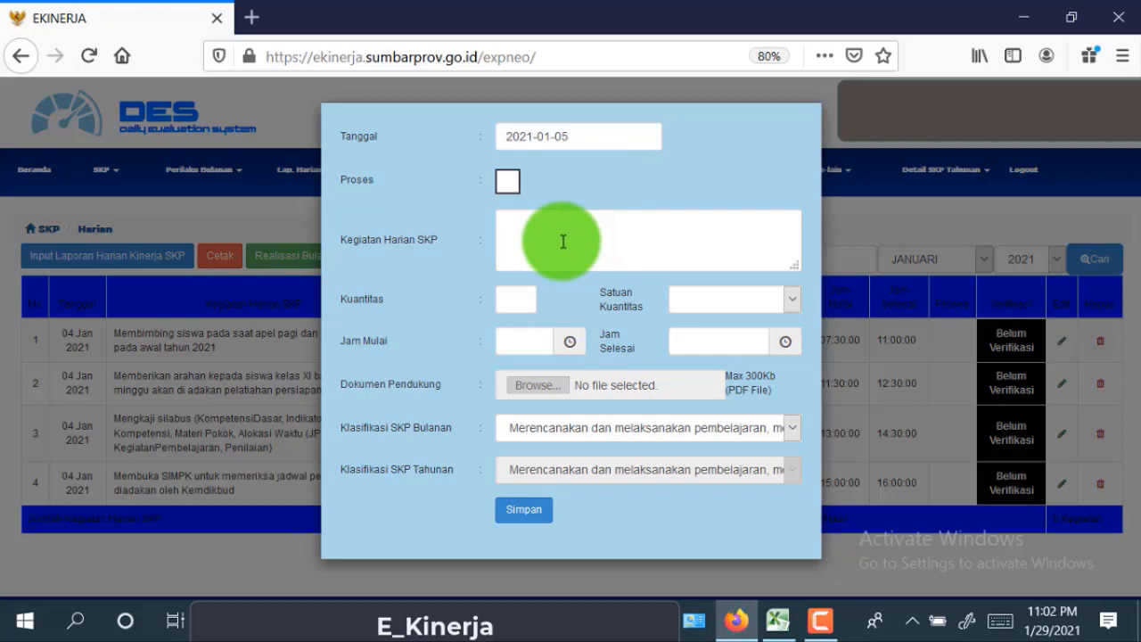
# - In Excel, append .1 to C17's 05 Januari syllabus activity text and copy it
pyautogui.click(767, 626)
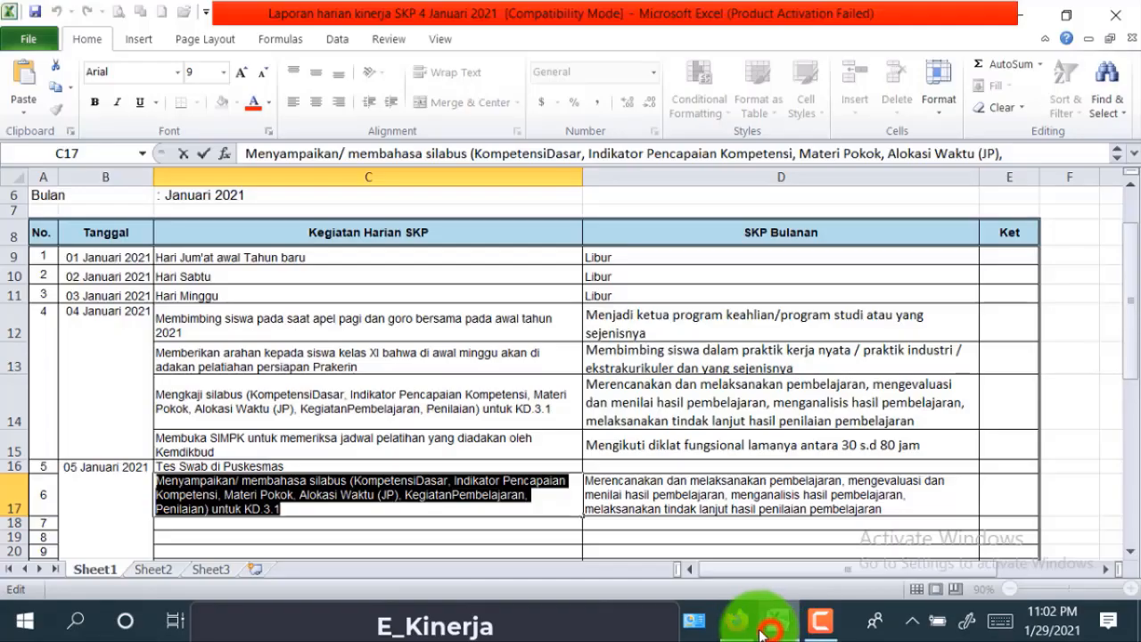
pyautogui.click(296, 506)
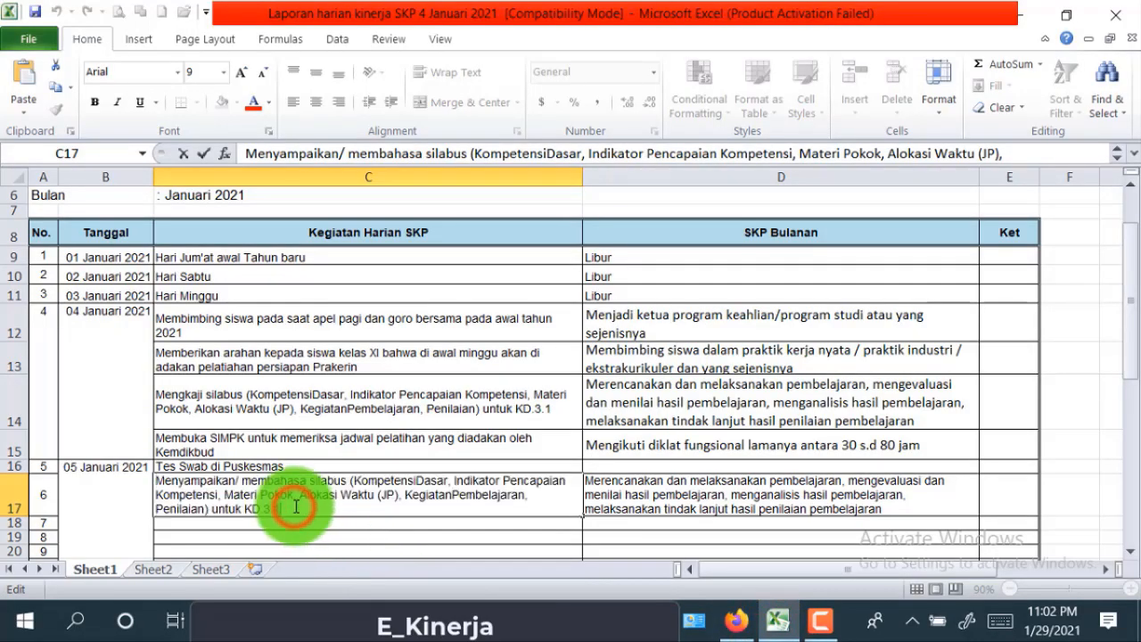
pyautogui.write('.1')
pyautogui.moveTo(310, 505); pyautogui.dragTo(144, 484)
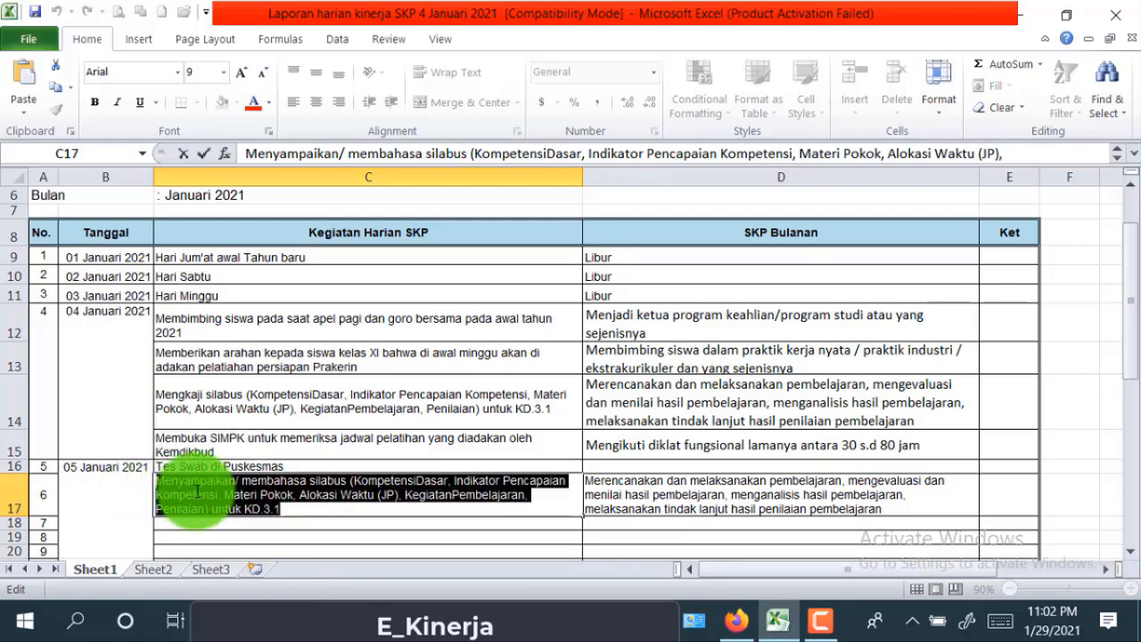
pyautogui.rightClick(231, 496)
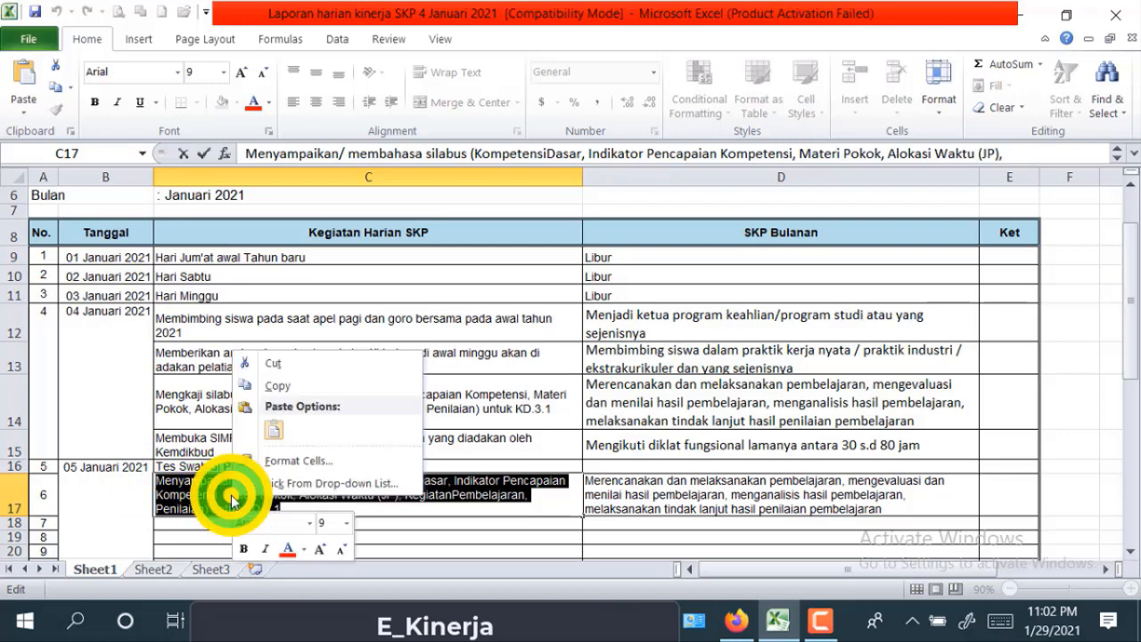
pyautogui.click(296, 388)
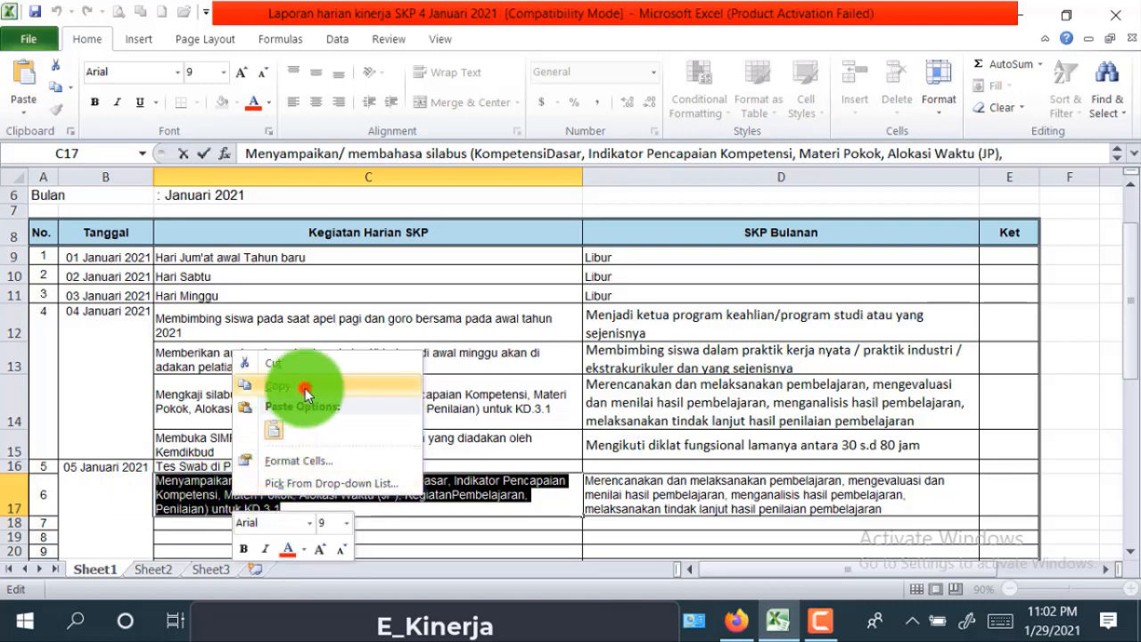
# - Paste the copied syllabus activity into the Kegiatan Harian SKP description
pyautogui.click(736, 622)
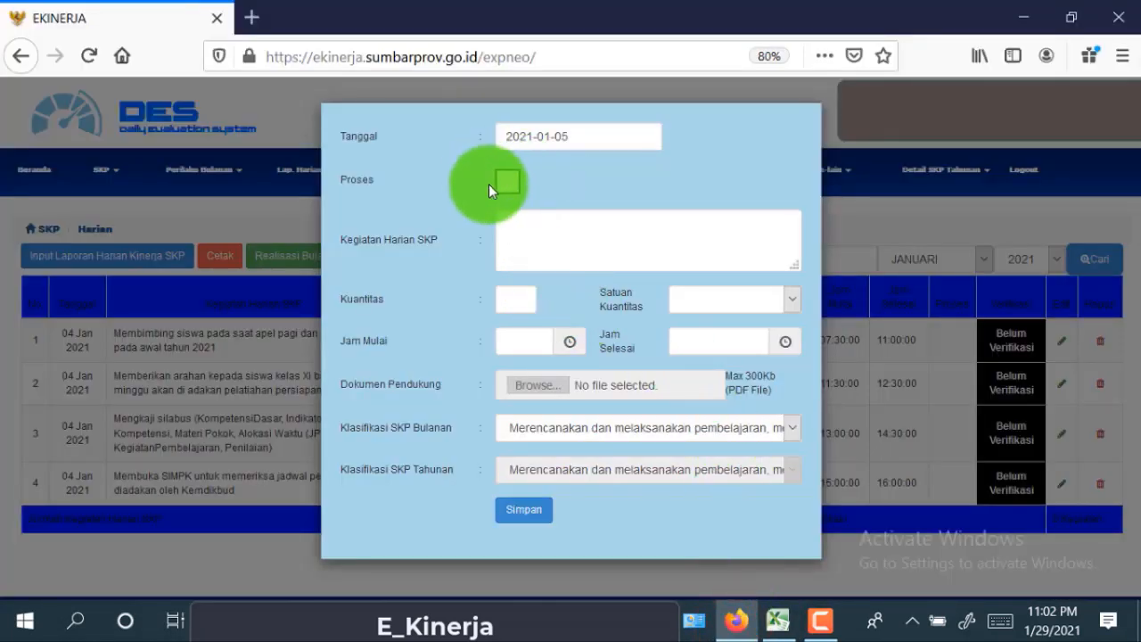
pyautogui.click(577, 240)
pyautogui.rightClick(578, 240)
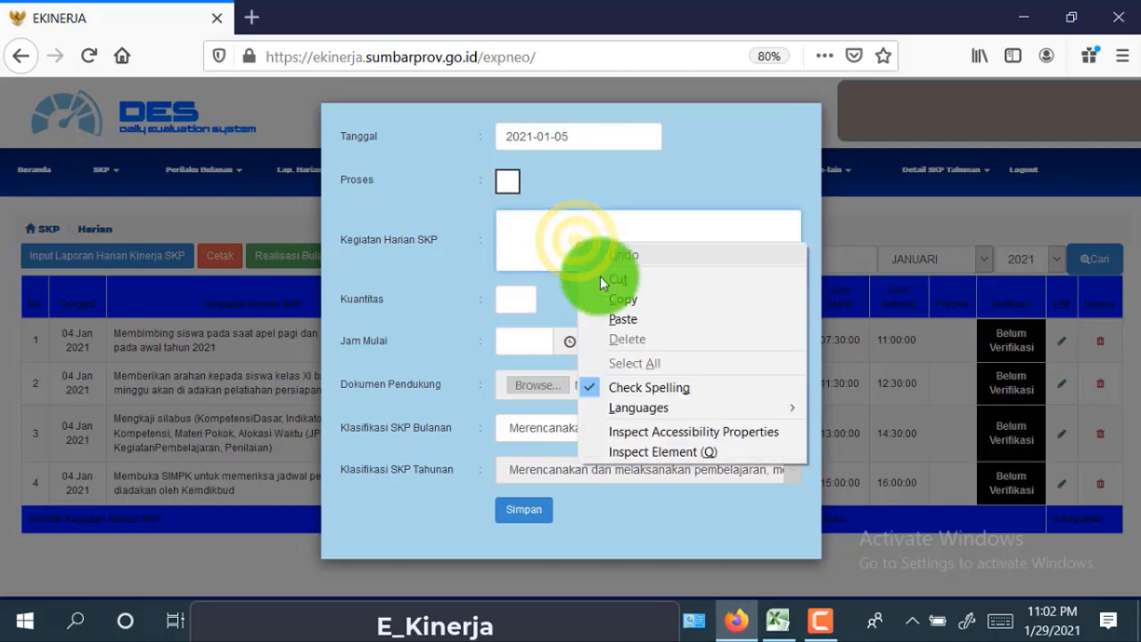
pyautogui.click(637, 323)
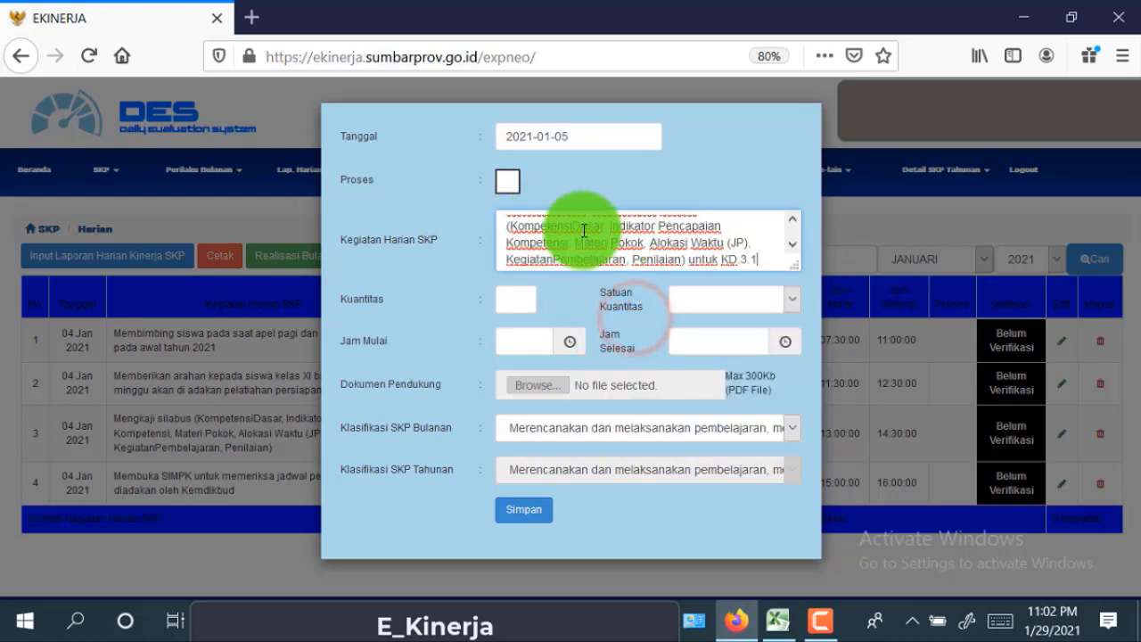
# - Set Kuantitas to 1 with Satuan Kuantitas Kegiatan
pyautogui.click(515, 303)
pyautogui.write('1')
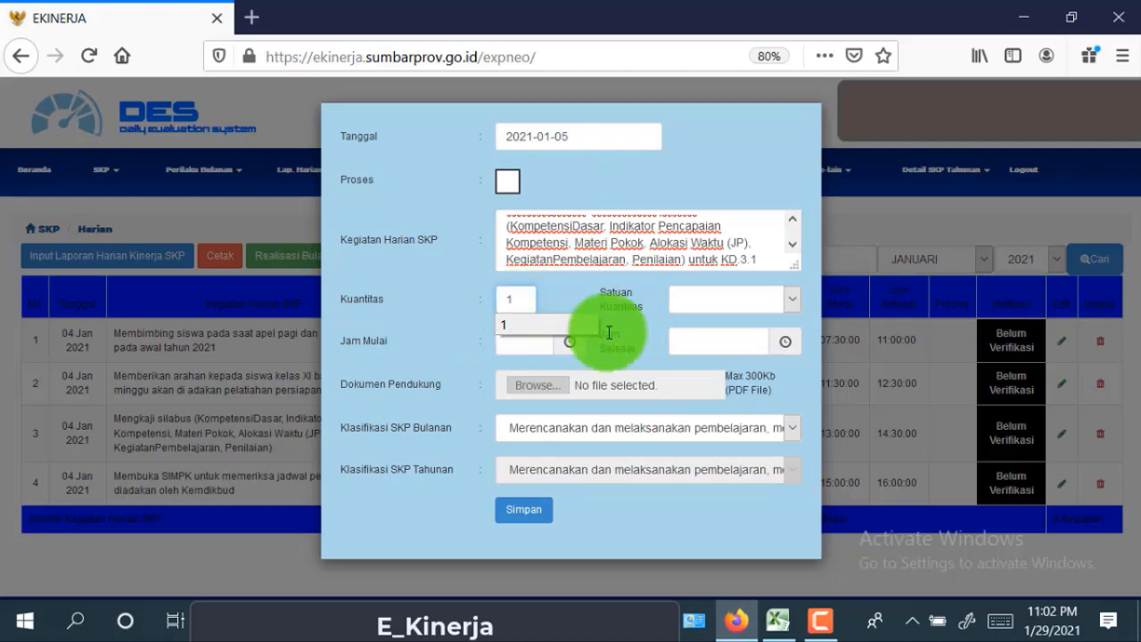
pyautogui.click(550, 322)
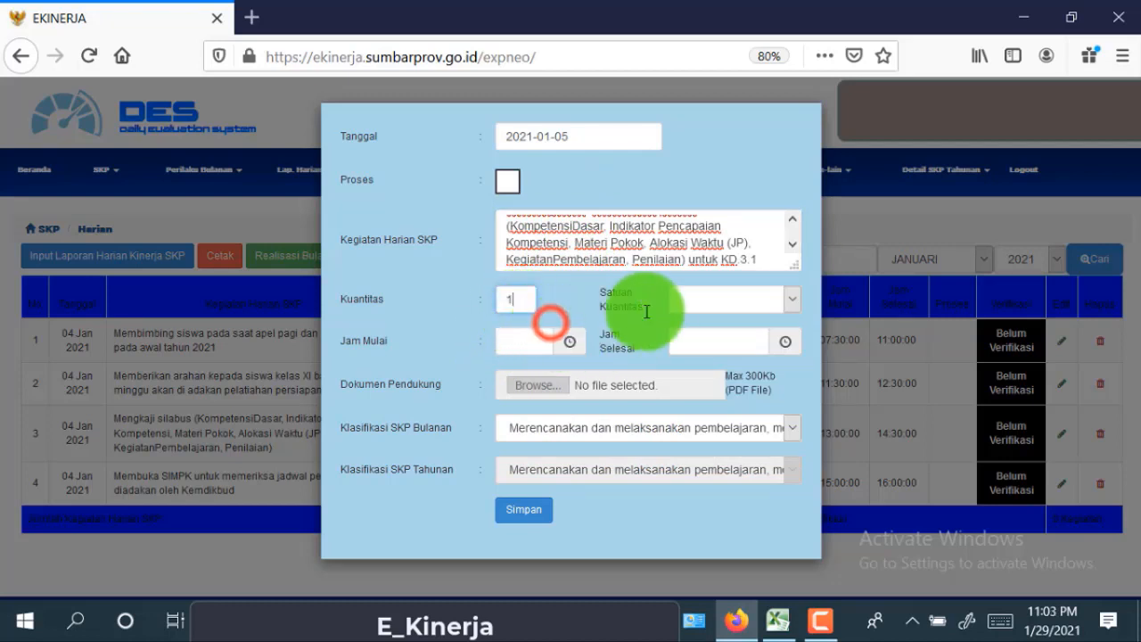
pyautogui.click(704, 303)
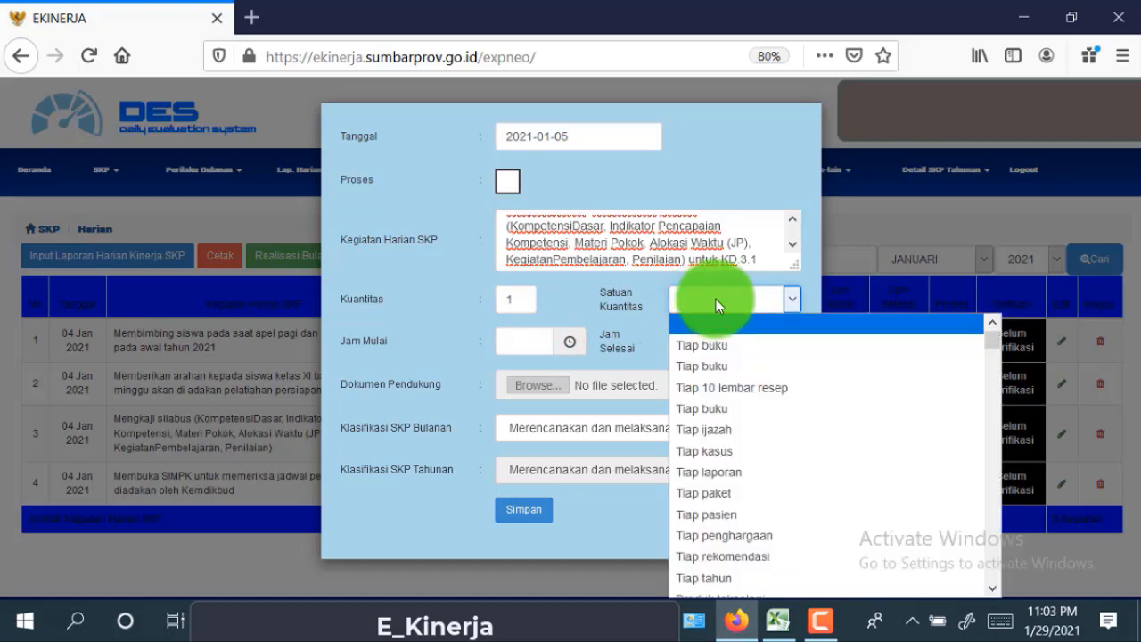
pyautogui.scroll(-10, 749, 525)
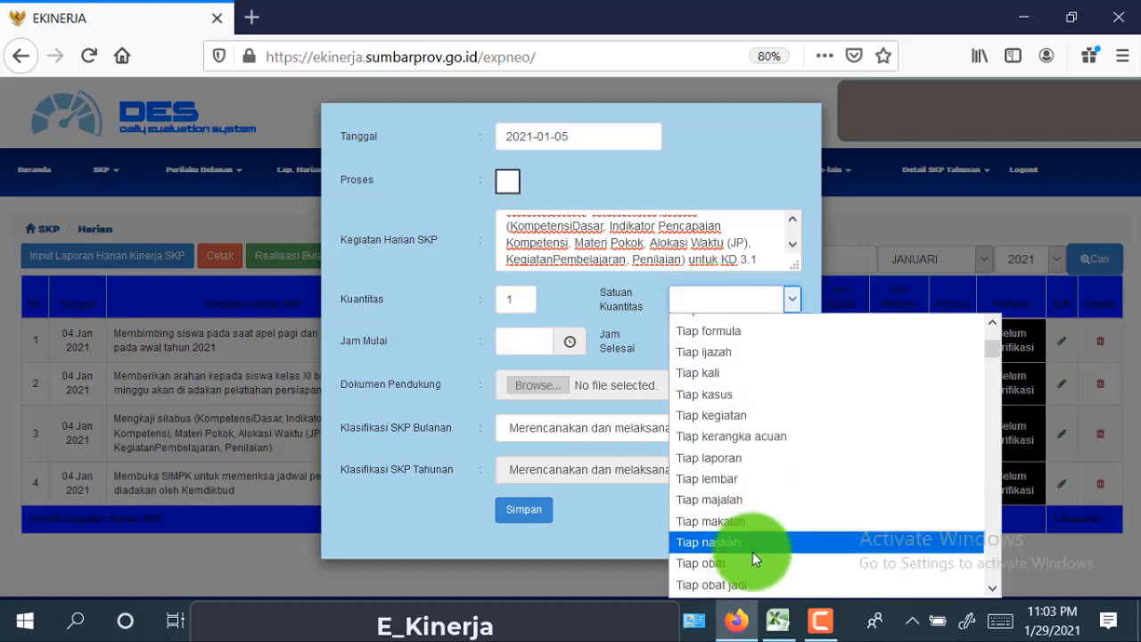
pyautogui.scroll(-15, 751, 545)
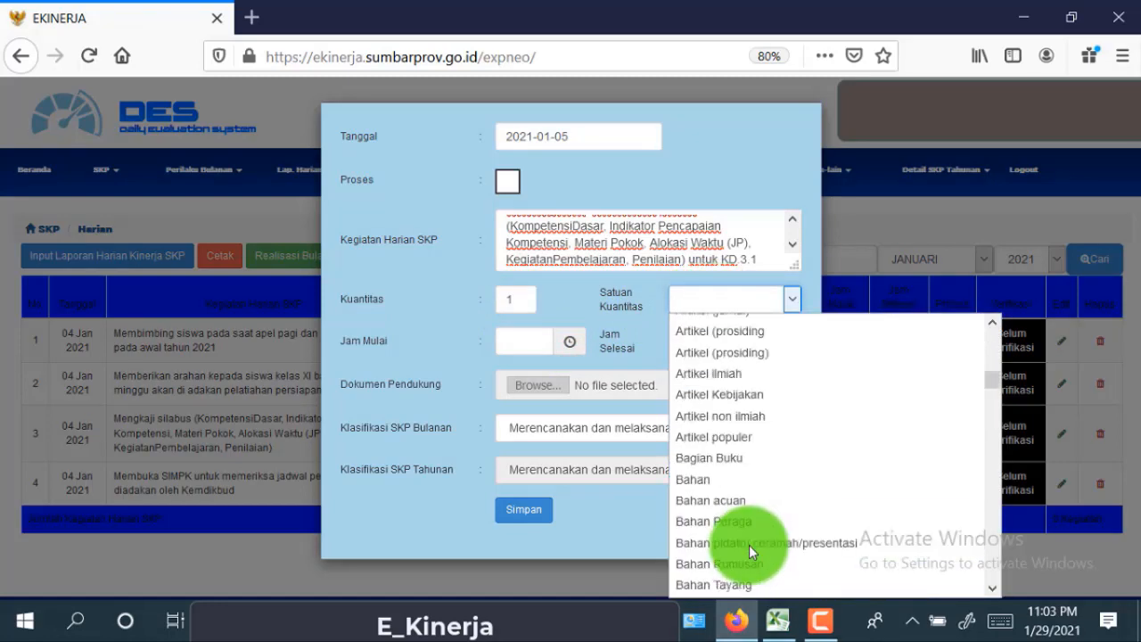
pyautogui.scroll(-15, 748, 551)
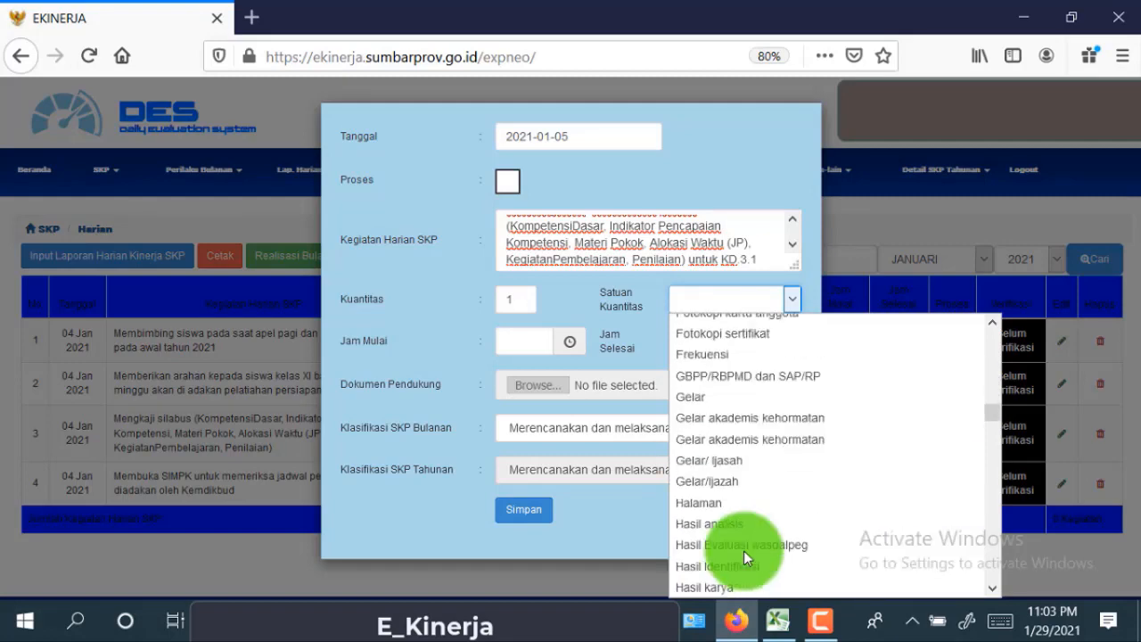
pyautogui.scroll(-8, 742, 553)
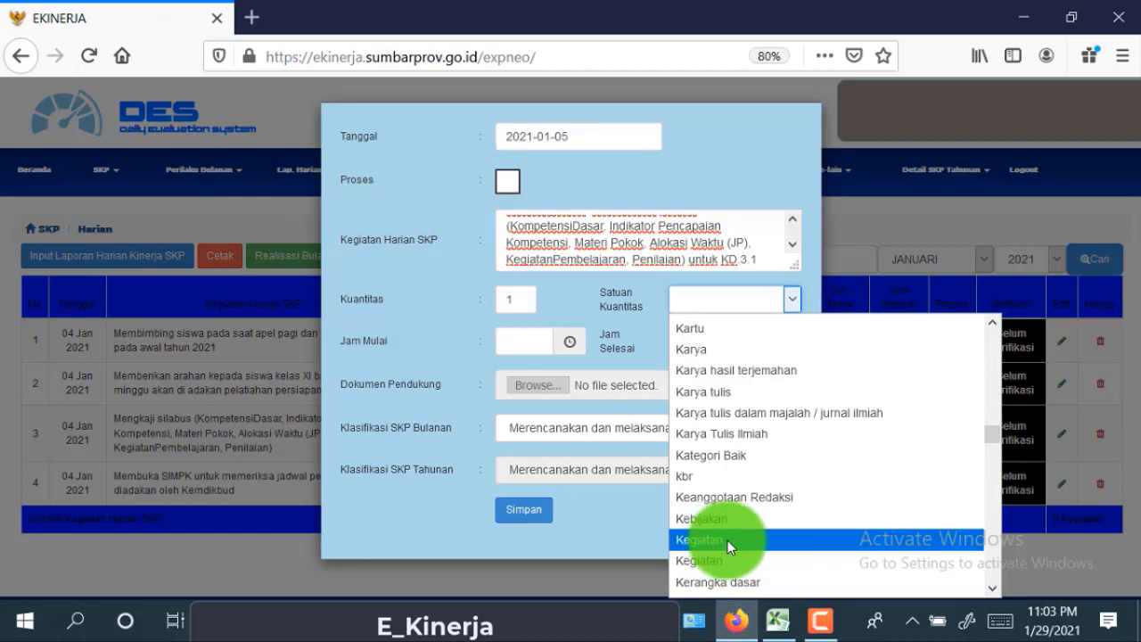
pyautogui.click(731, 539)
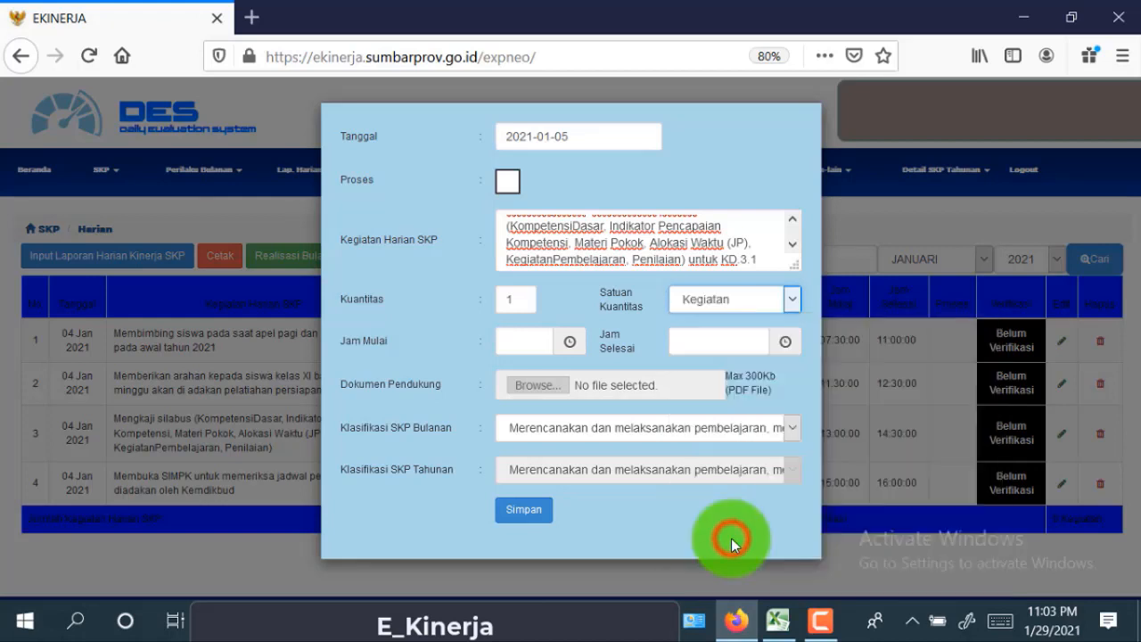
# - Set Jam Mulai to 10:30 and Jam Selesai to 12:30 with the clock pickers
pyautogui.click(523, 345)
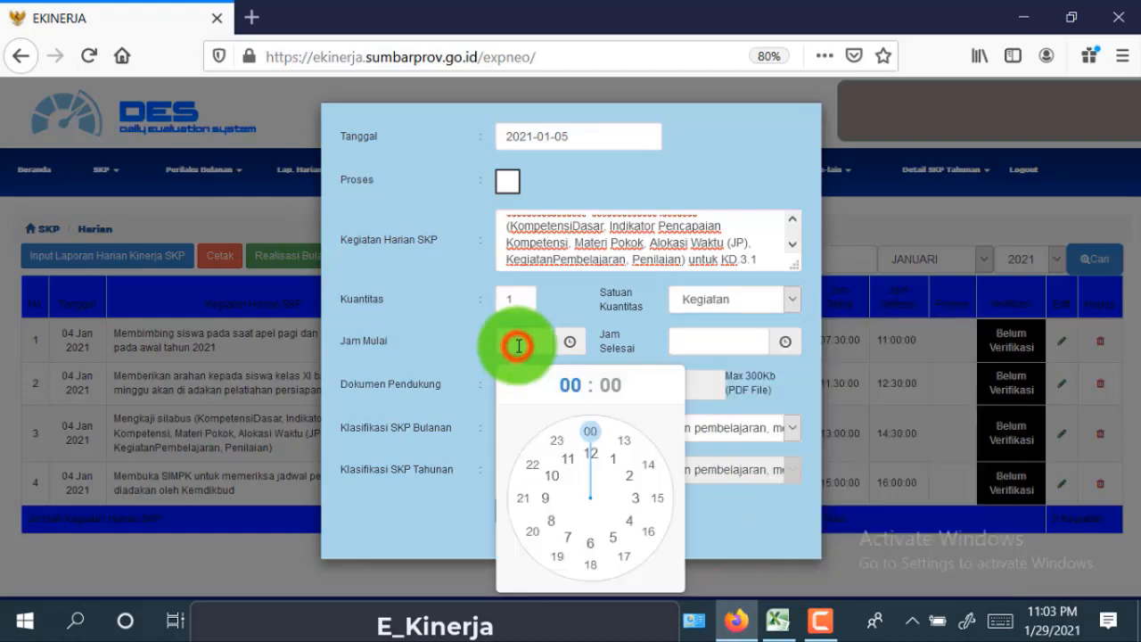
pyautogui.click(553, 476)
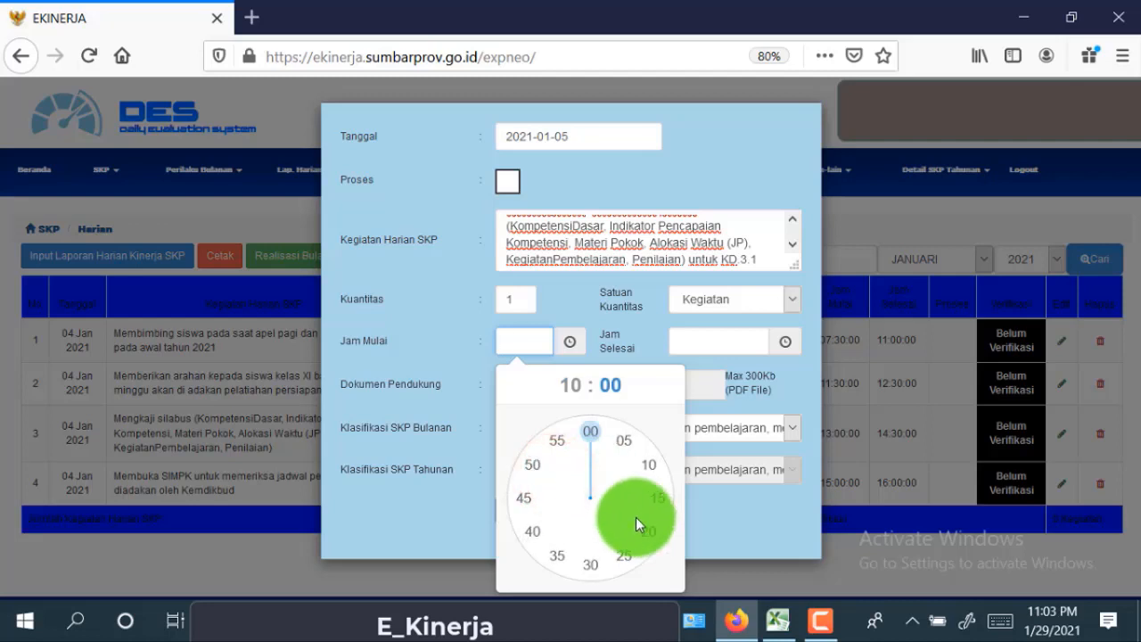
pyautogui.click(589, 565)
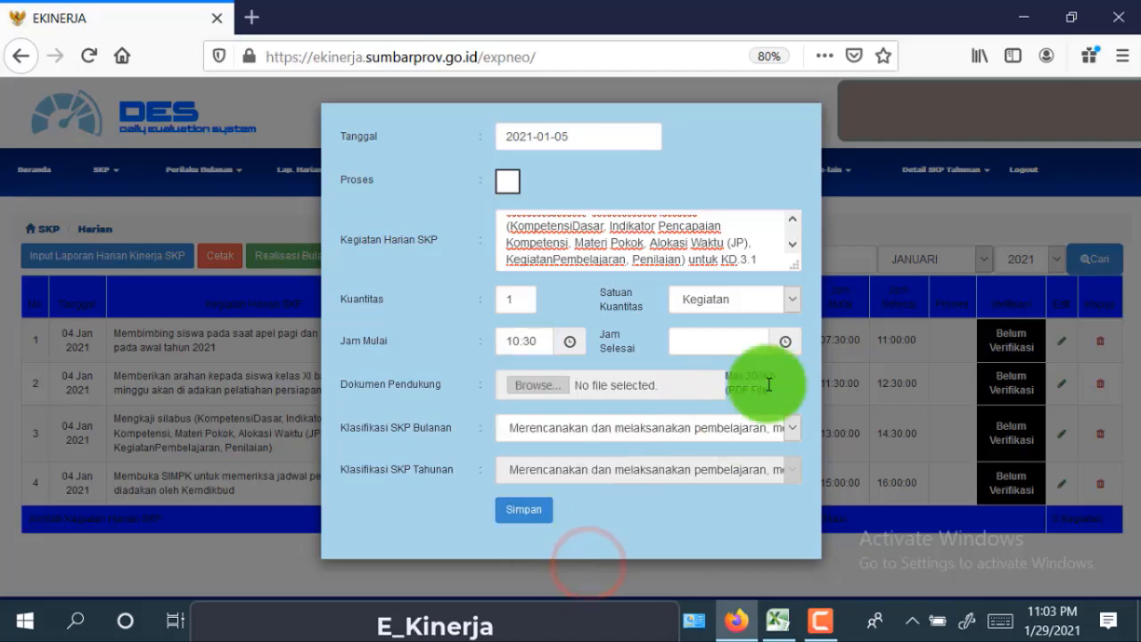
pyautogui.click(717, 344)
pyautogui.click(763, 457)
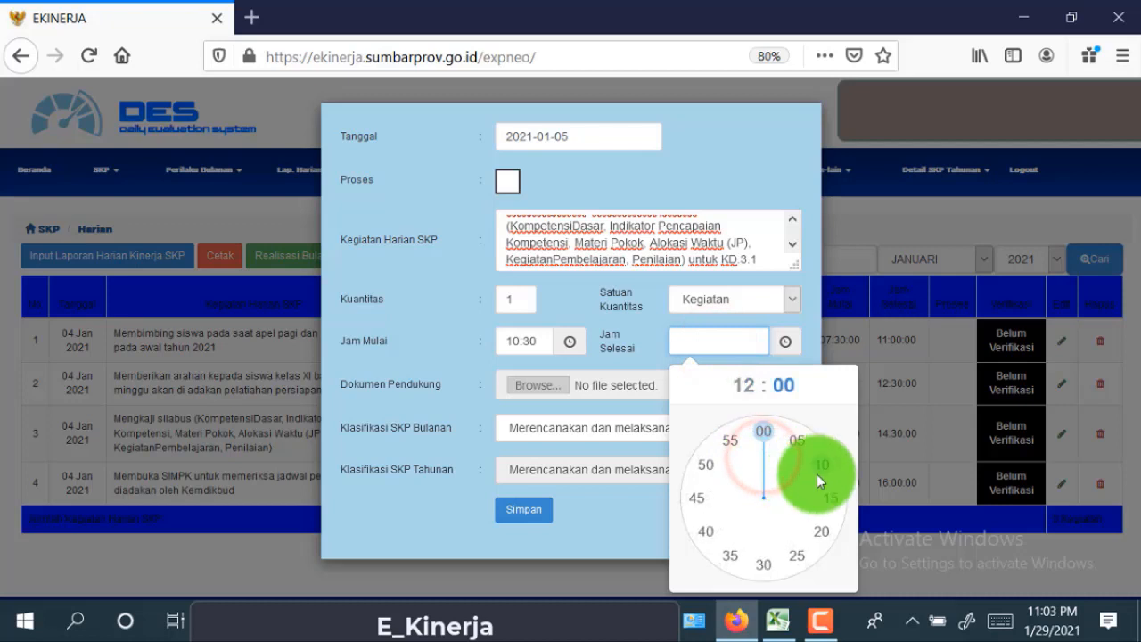
pyautogui.click(775, 558)
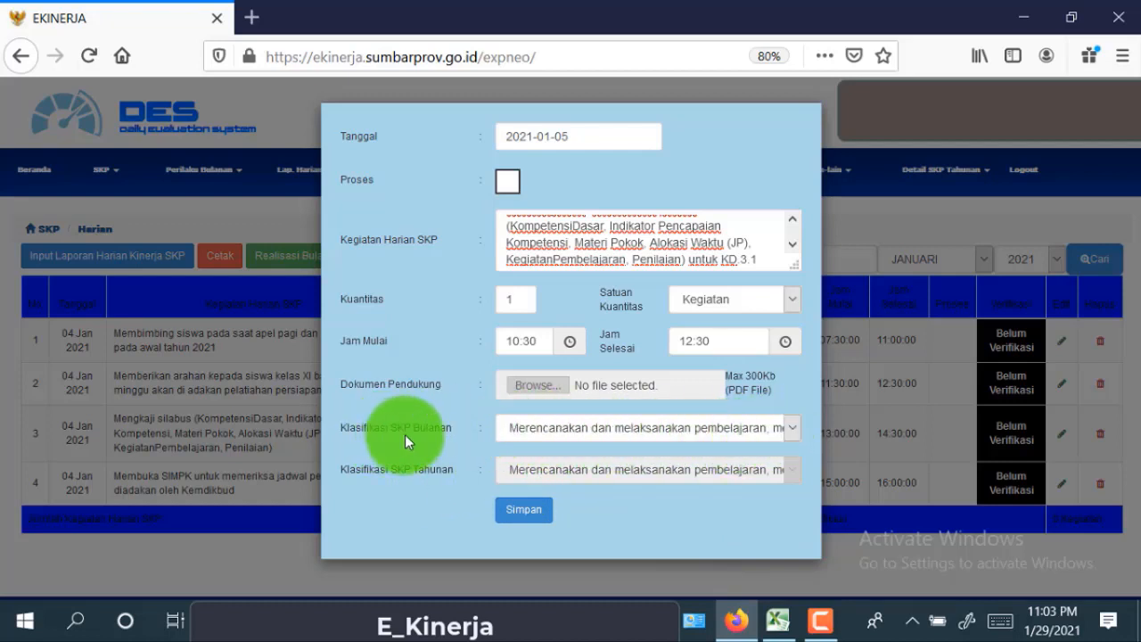
pyautogui.click(792, 427)
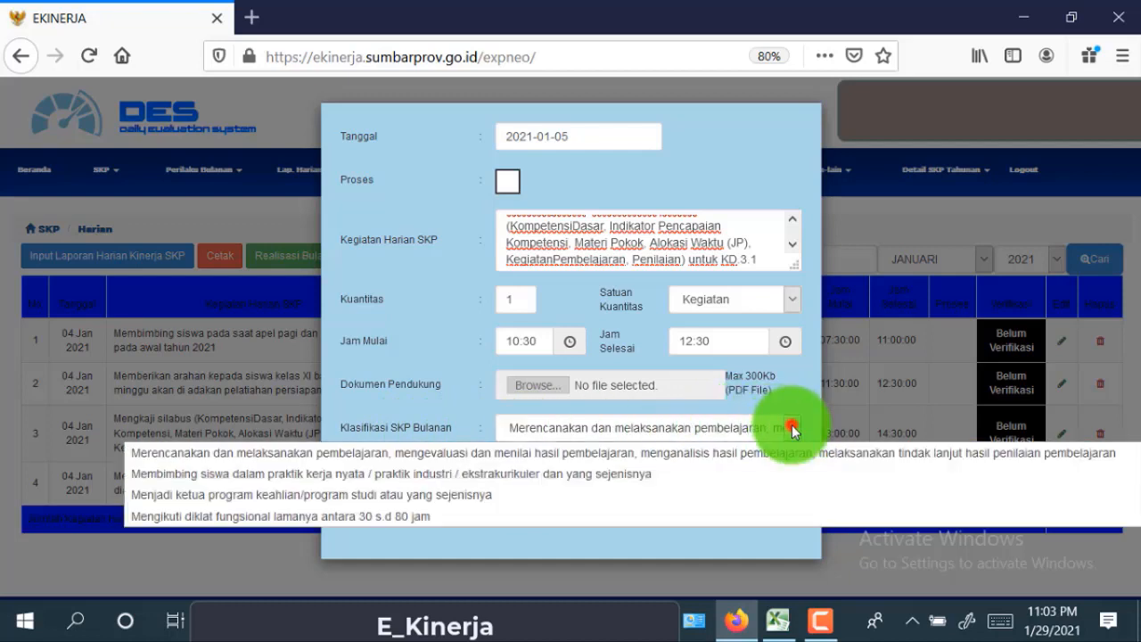
# - Classify the entry under the lesson planning and delivery SKP, then save and confirm
pyautogui.click(378, 458)
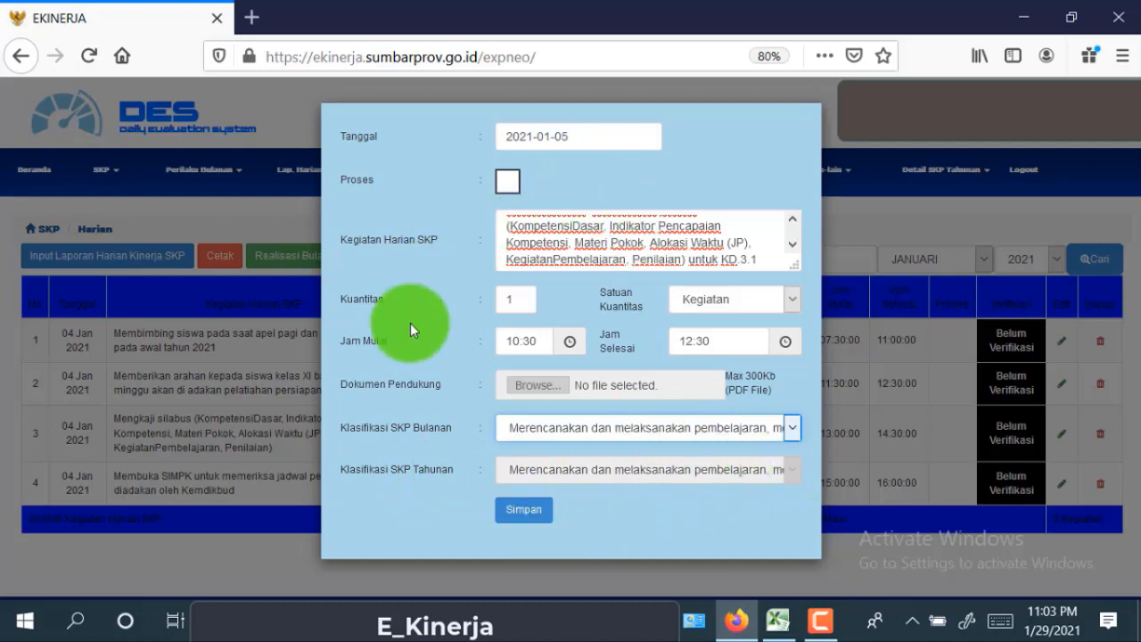
pyautogui.click(547, 524)
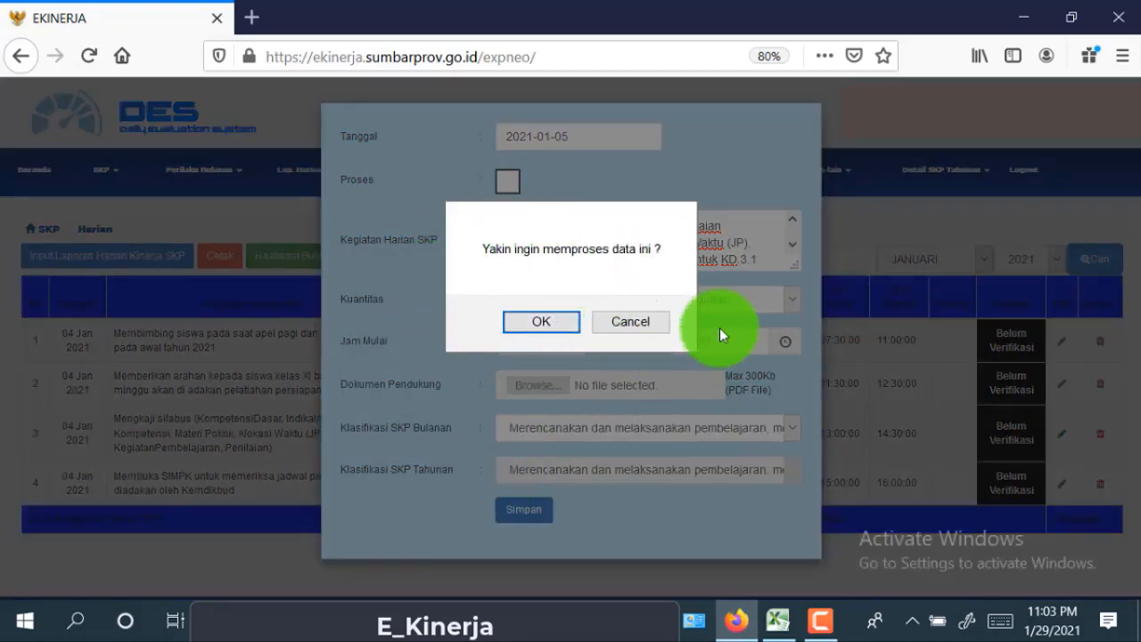
pyautogui.click(570, 325)
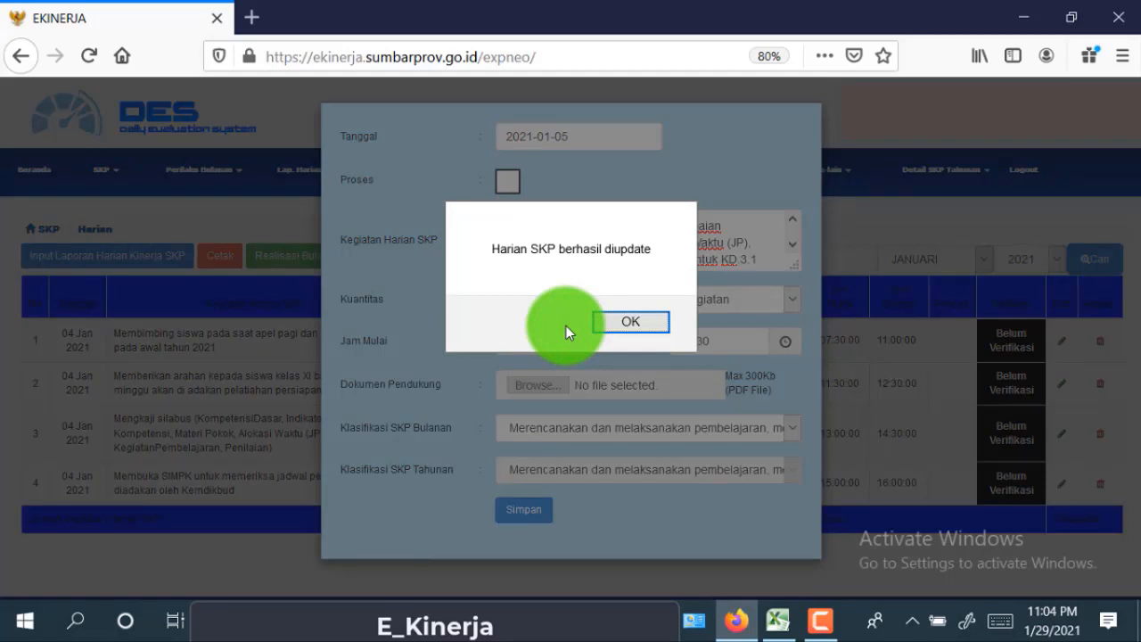
pyautogui.click(661, 327)
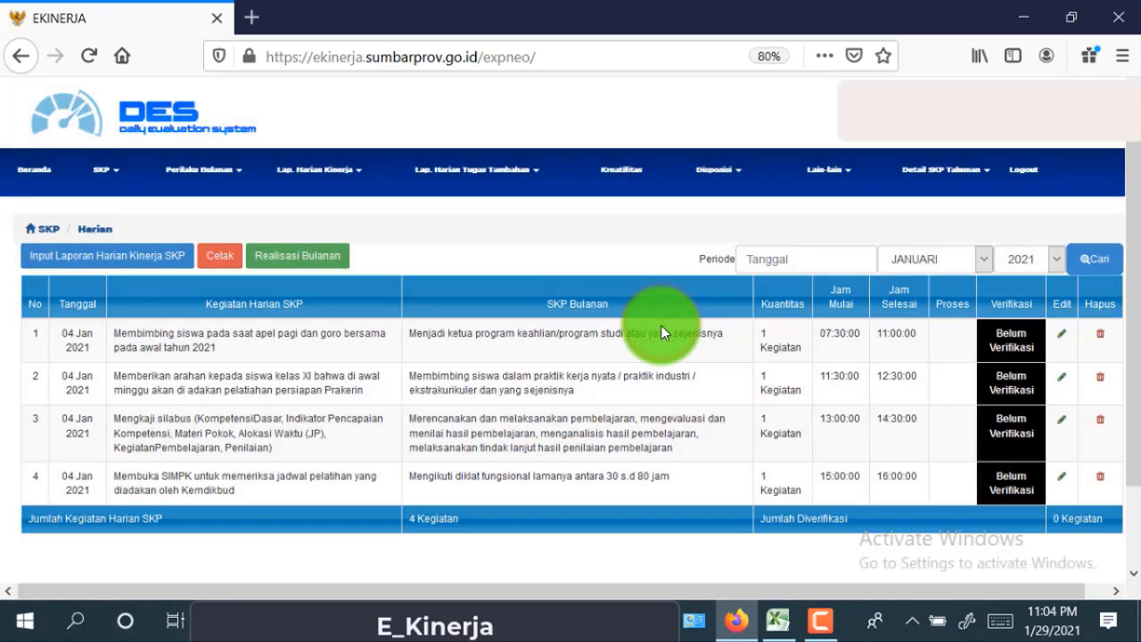